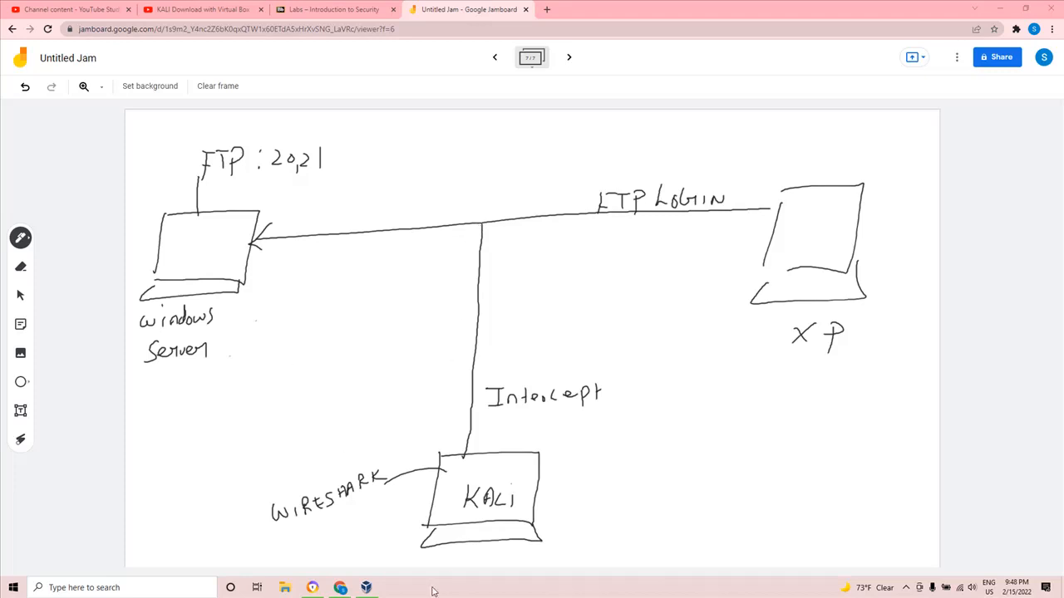
Switch to Oracle VM VirtualBox Manager and start the Kali 2020 x64 virtual machine, dismissing the error message and the settings dialog.
left_click(374, 592)
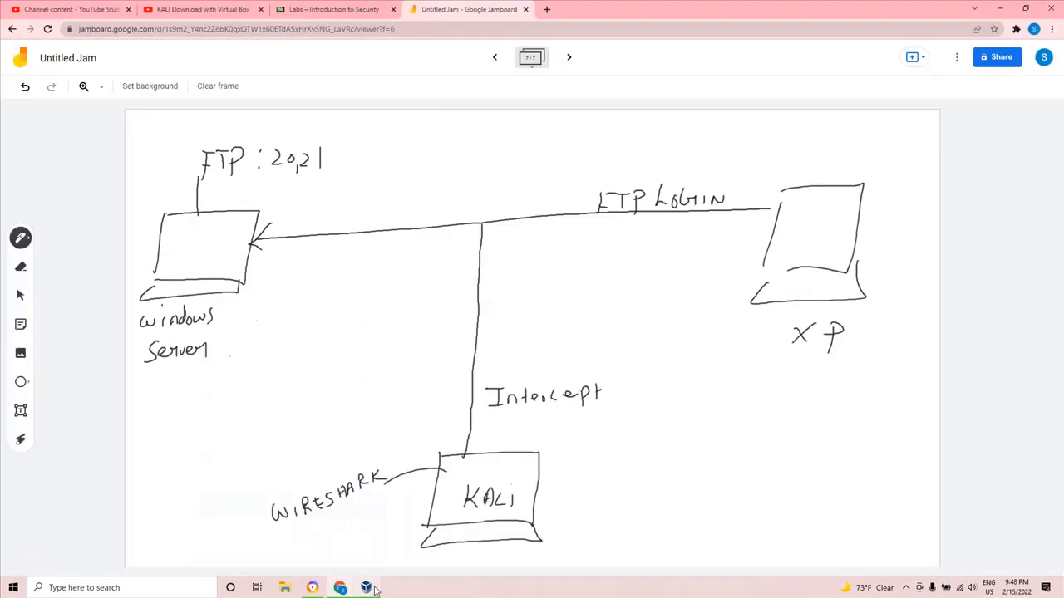
left_click(370, 590)
left_click(366, 587)
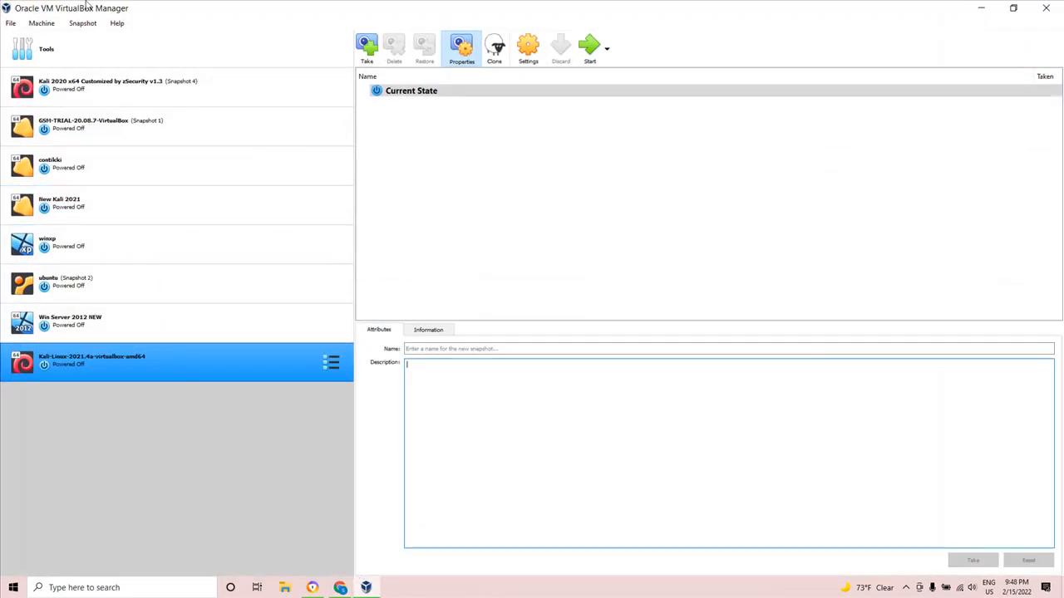
left_click(117, 99)
left_click(589, 54)
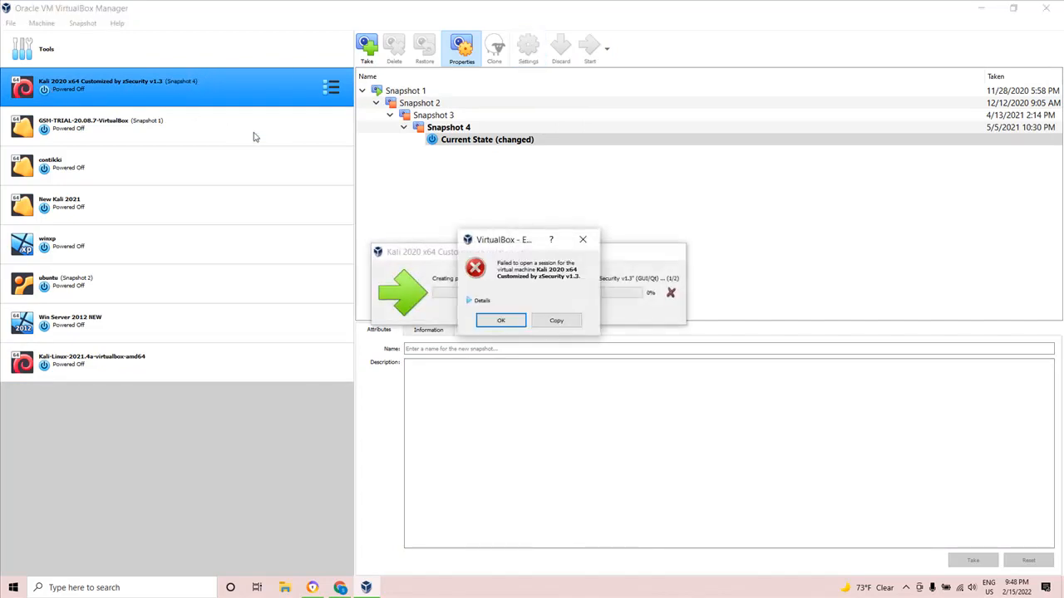
left_click(505, 320)
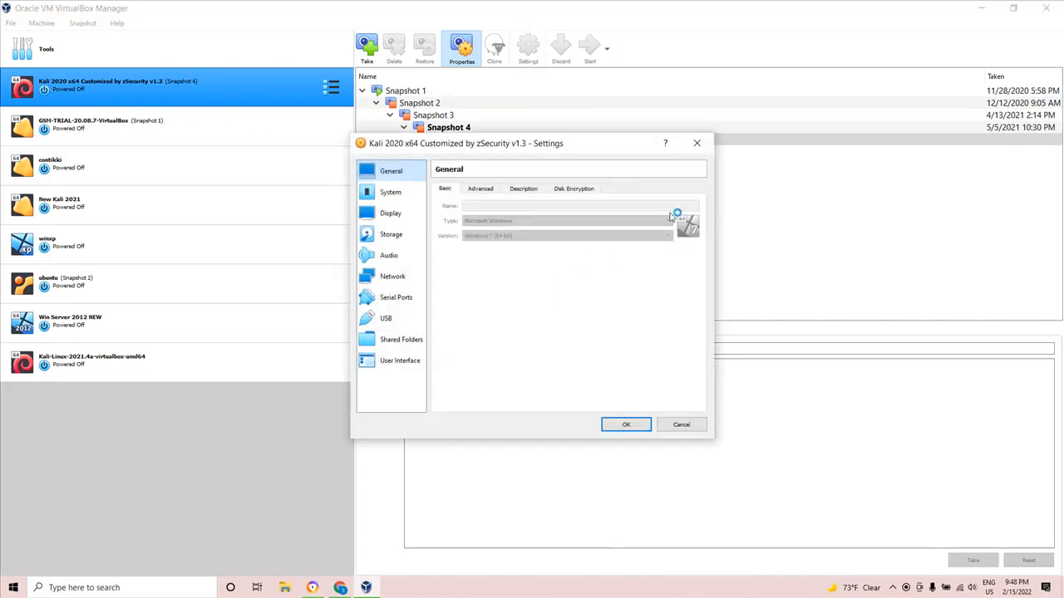
left_click(698, 147)
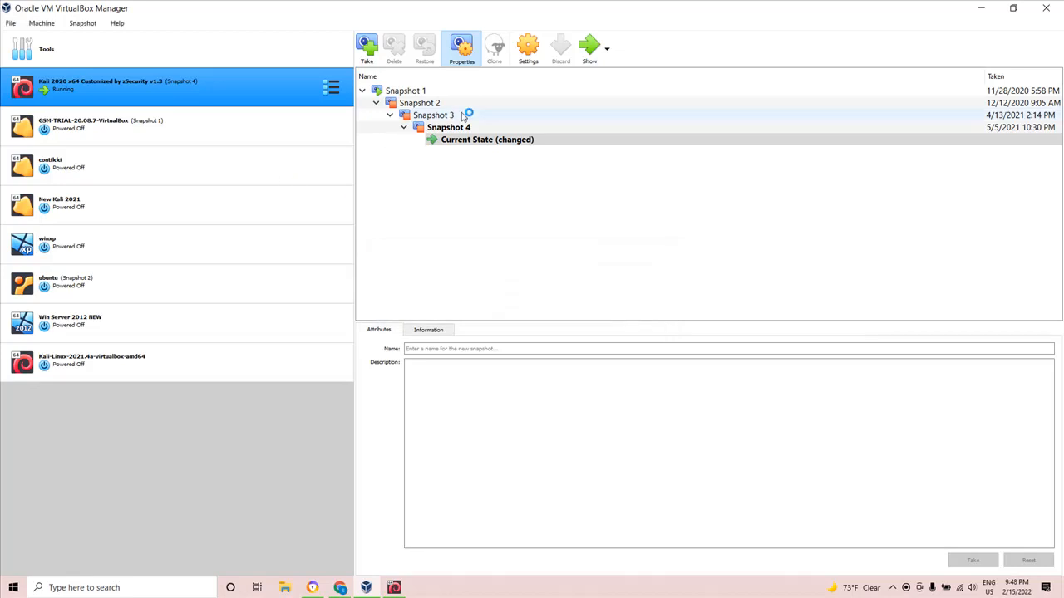
Review the Kali 2020 machine's Adapter 1 attachment options, set its Promiscuous Mode to Allow All, and save the settings.
left_click(463, 63)
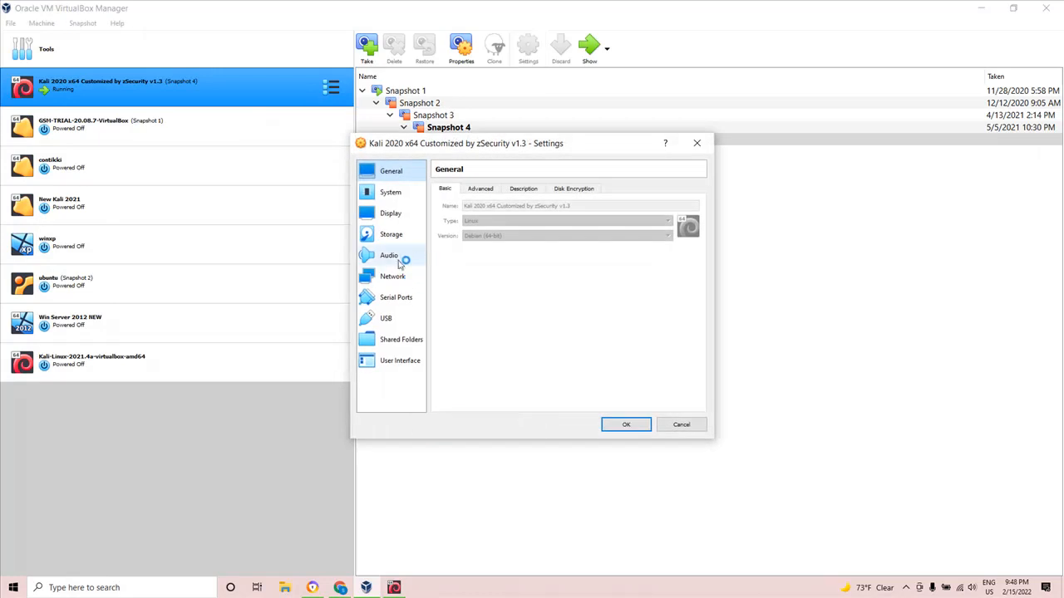
left_click(393, 276)
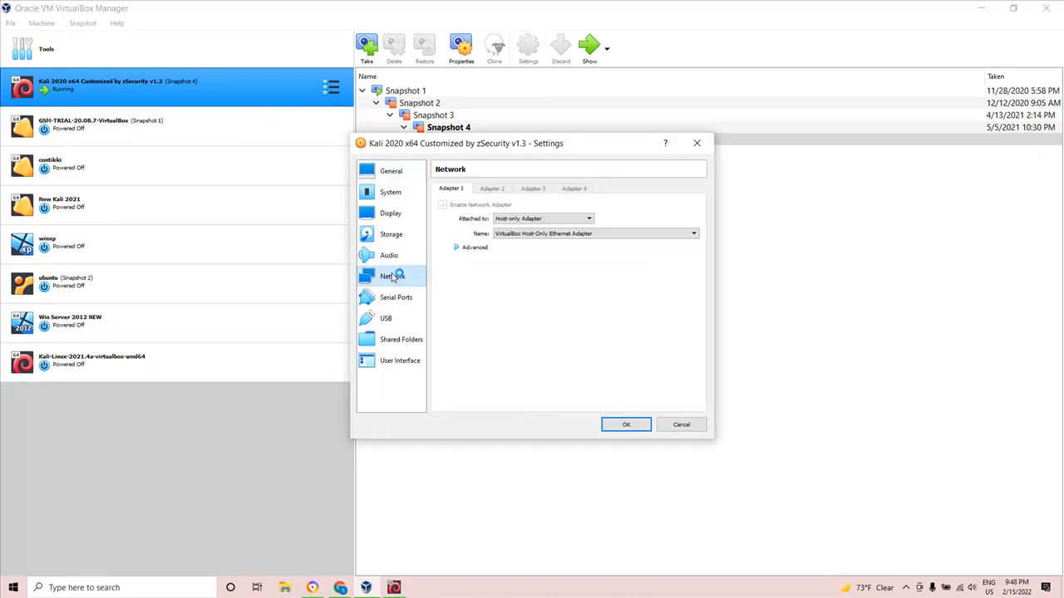
left_click(472, 248)
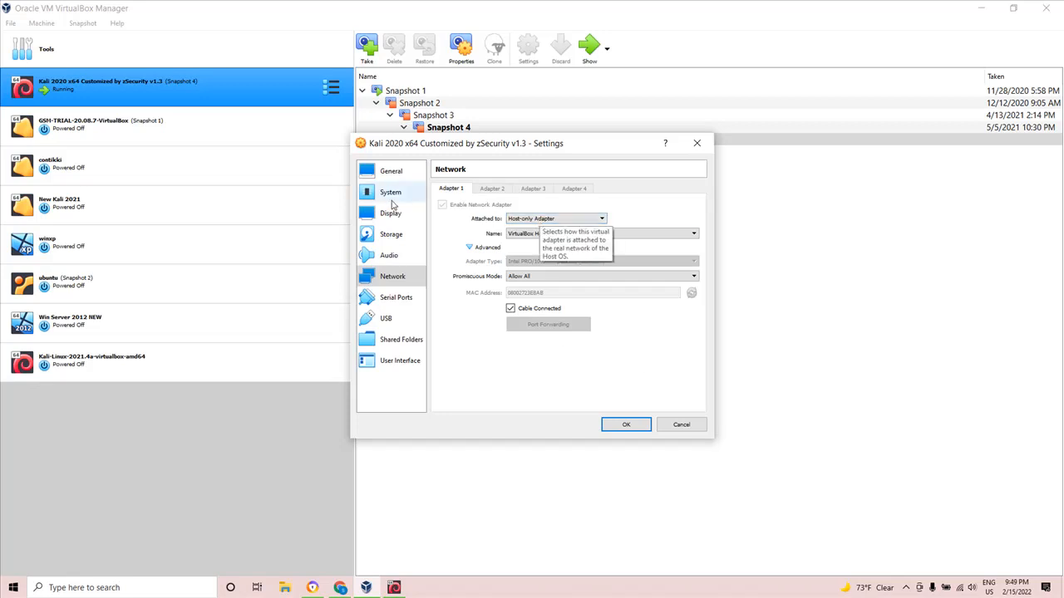
left_click(521, 220)
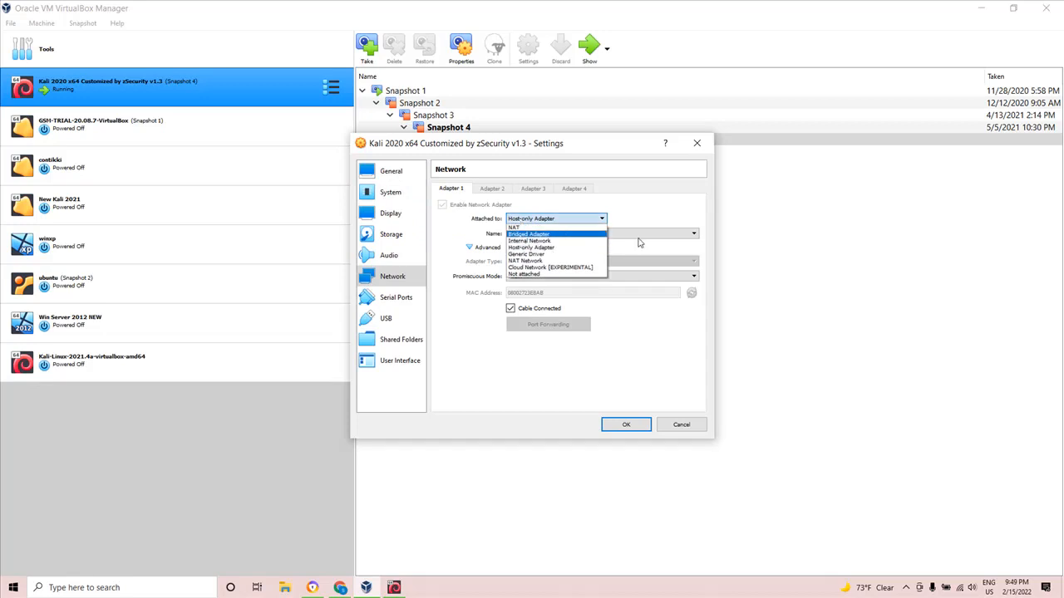
left_click(766, 244)
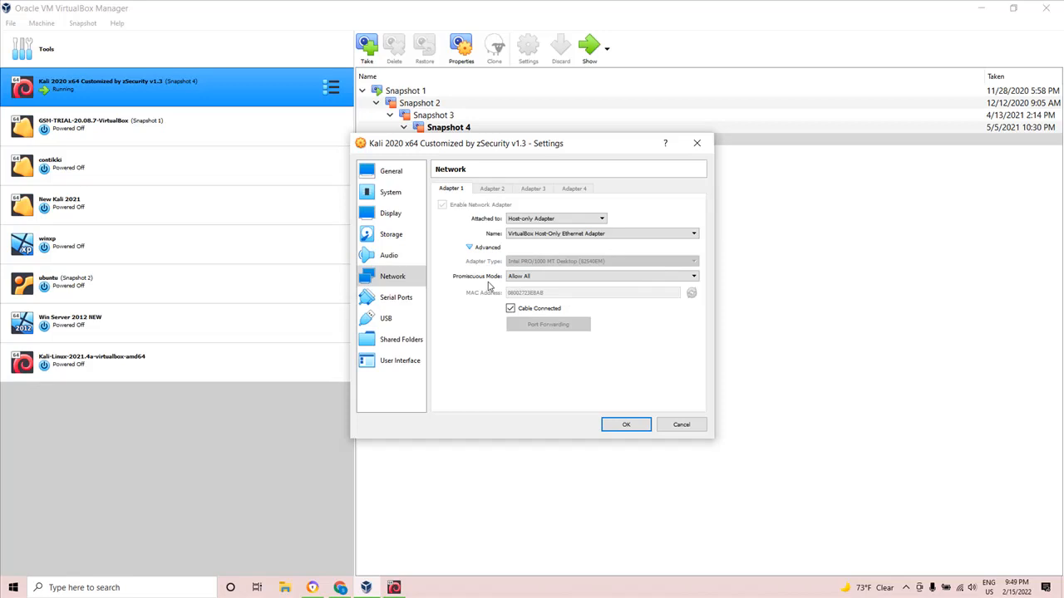
left_click(532, 278)
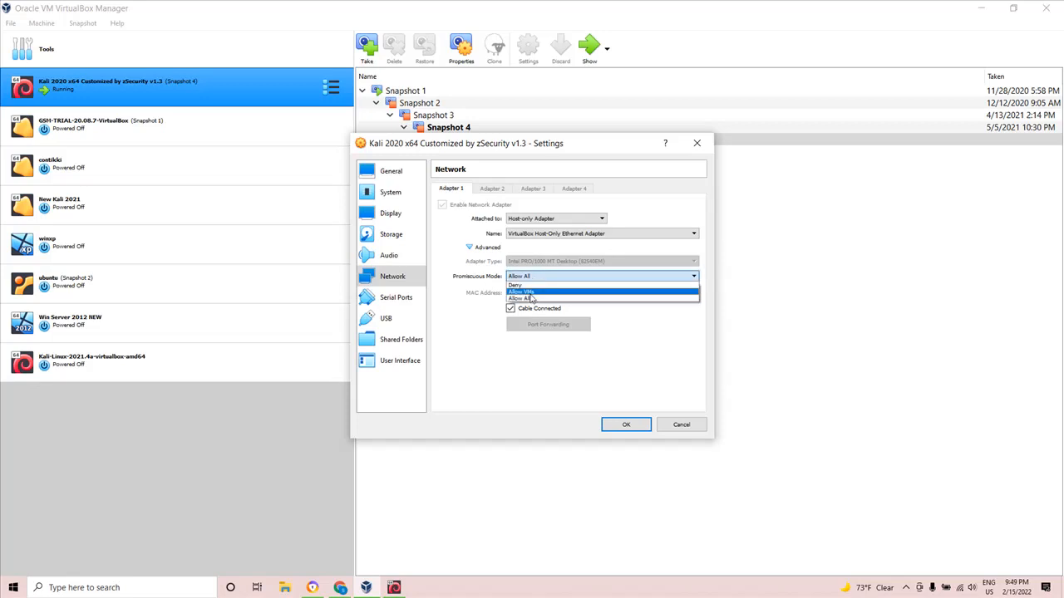
left_click(530, 299)
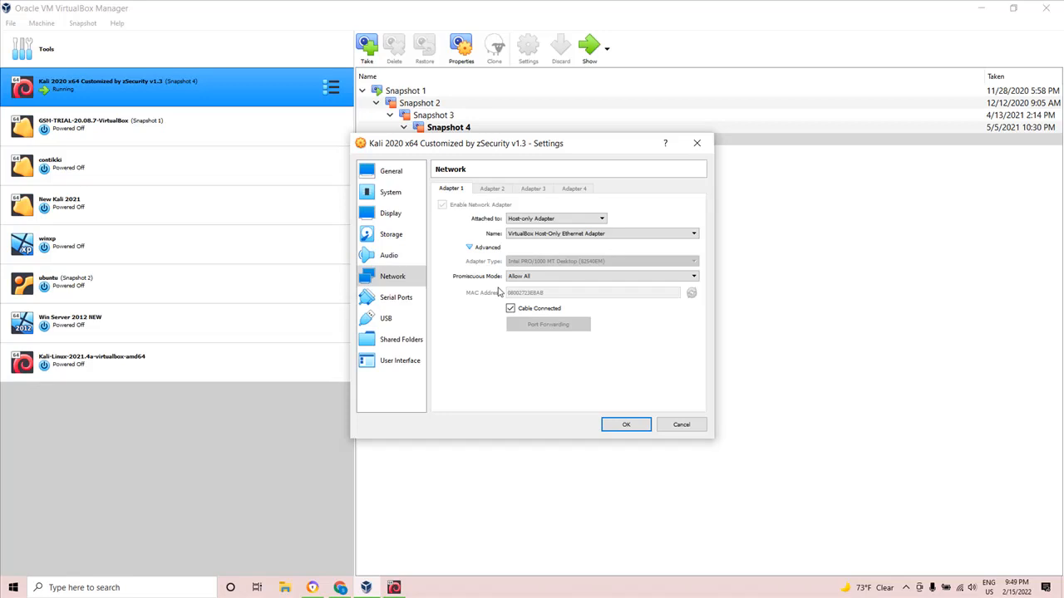
left_click(627, 422)
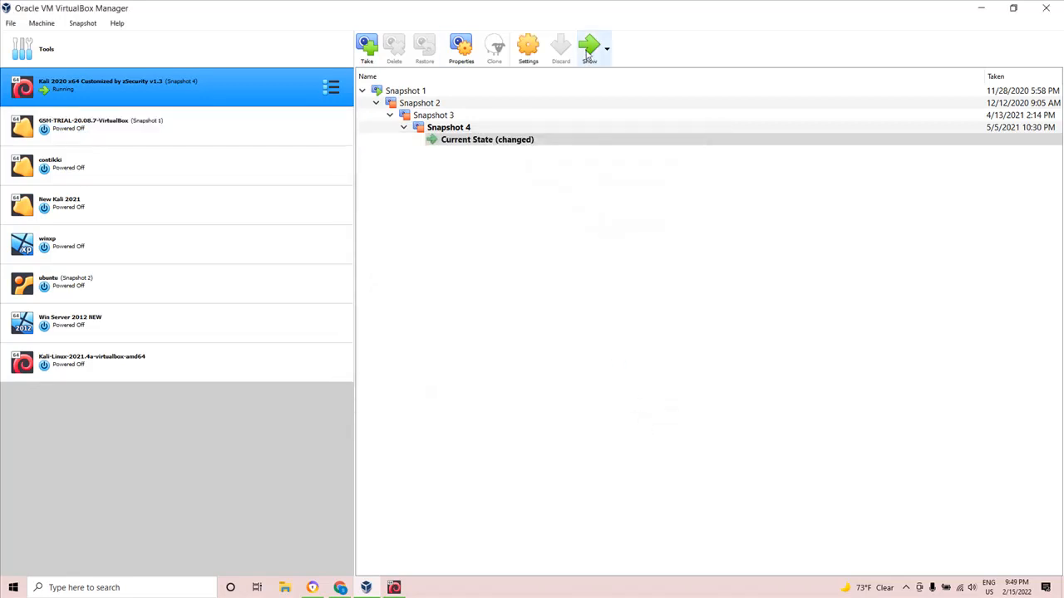
Log in to the running Kali machine as kali with the account password and dismiss the keyboard and mouse notices.
left_click(400, 586)
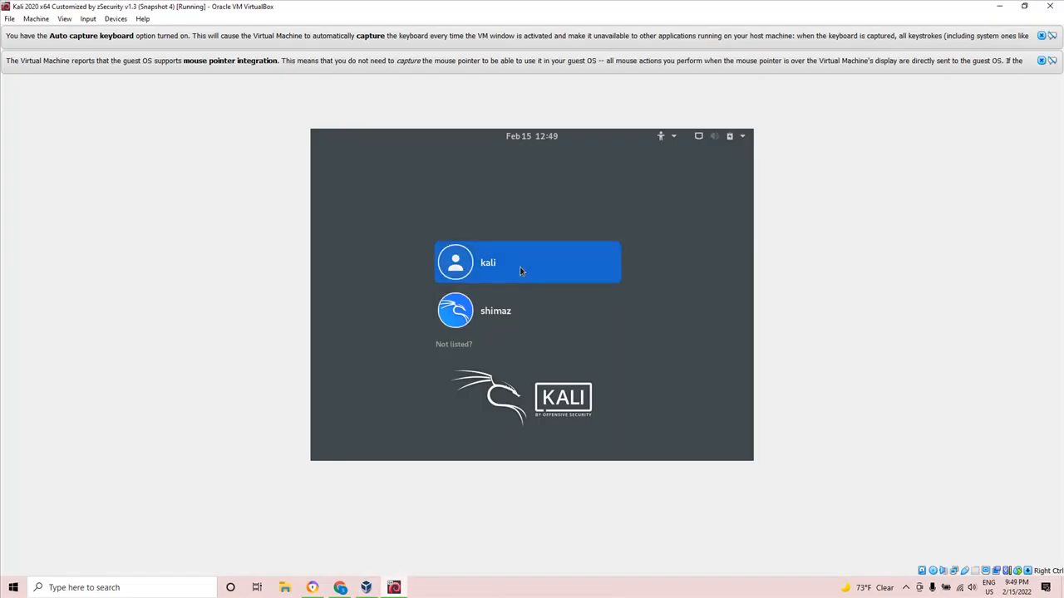
left_click(521, 271)
type("kali")
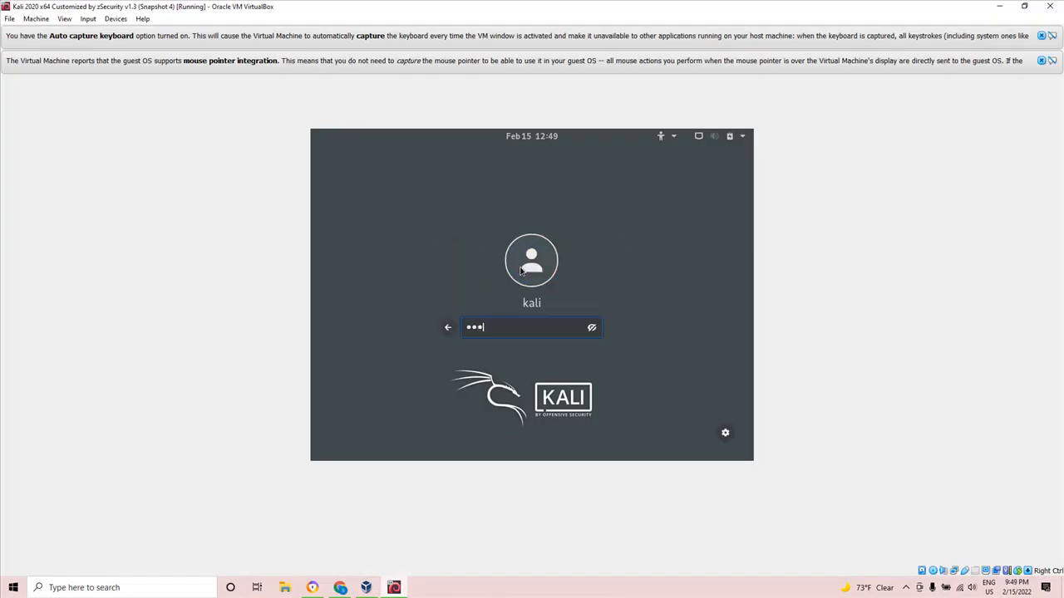
key("Return")
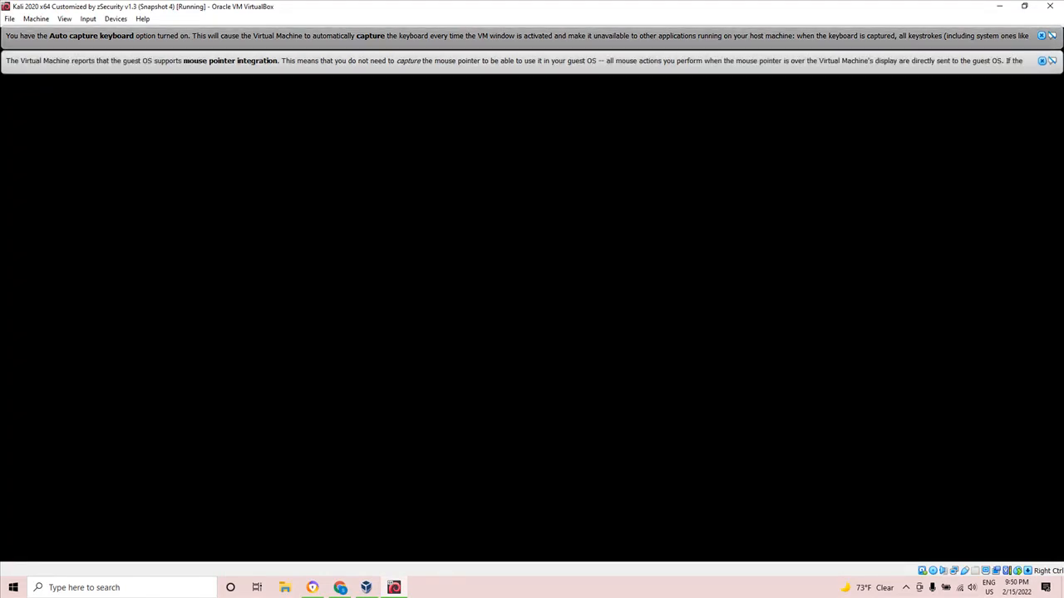
left_click(1040, 61)
left_click(1041, 37)
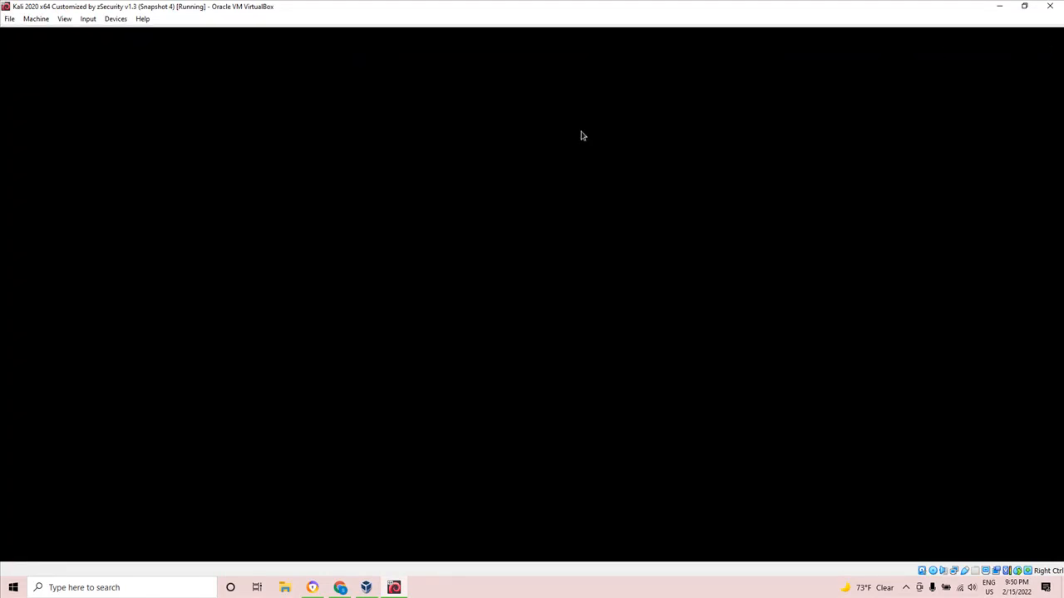
Check the winxp machine's host-only adapter and advanced network options, accept the settings, and start the machine.
left_click(366, 587)
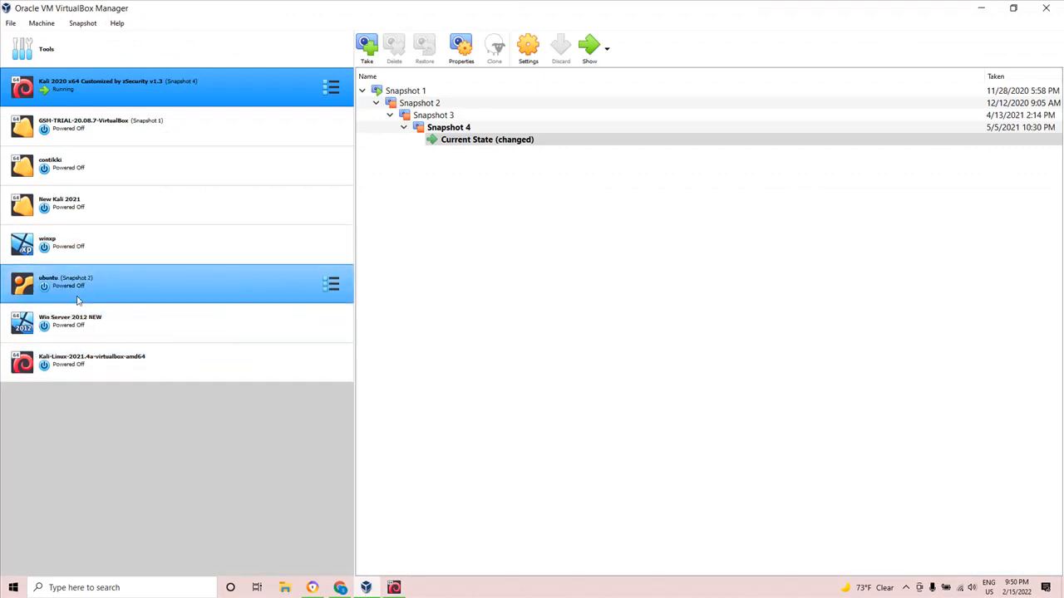
left_click(83, 249)
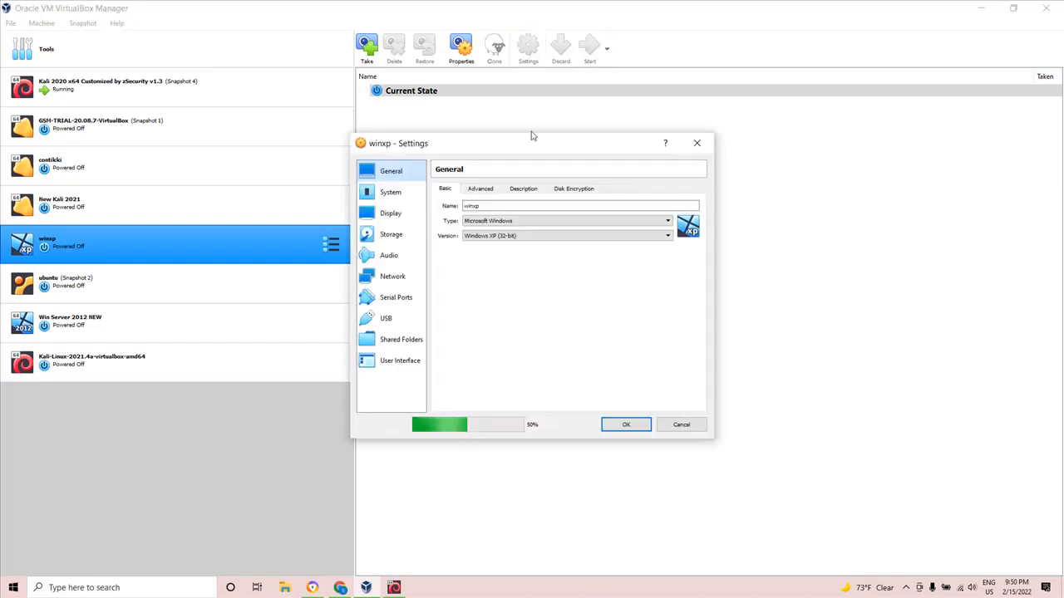
left_click(391, 276)
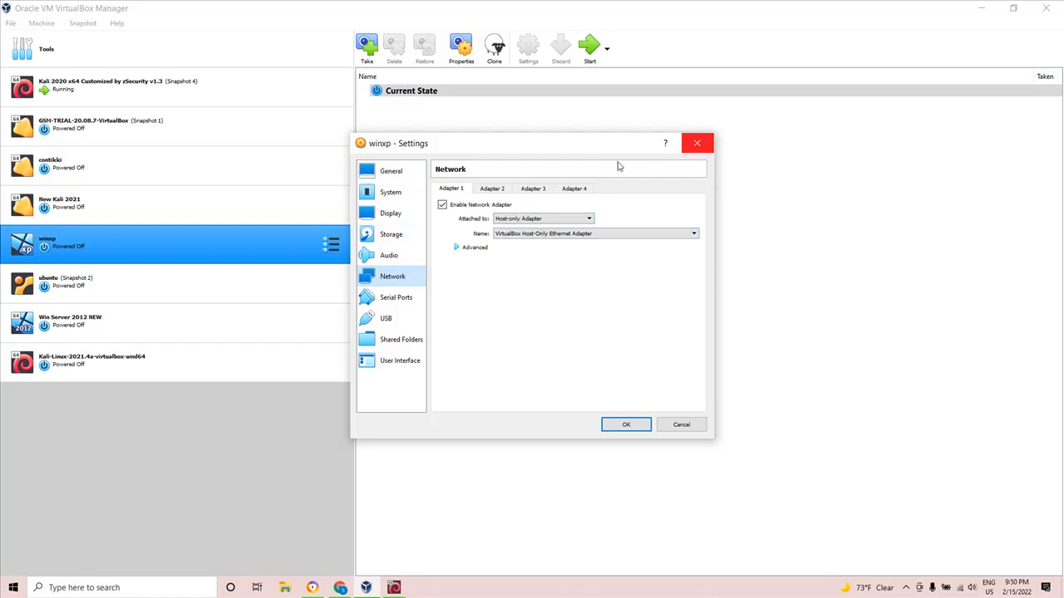
left_click(473, 248)
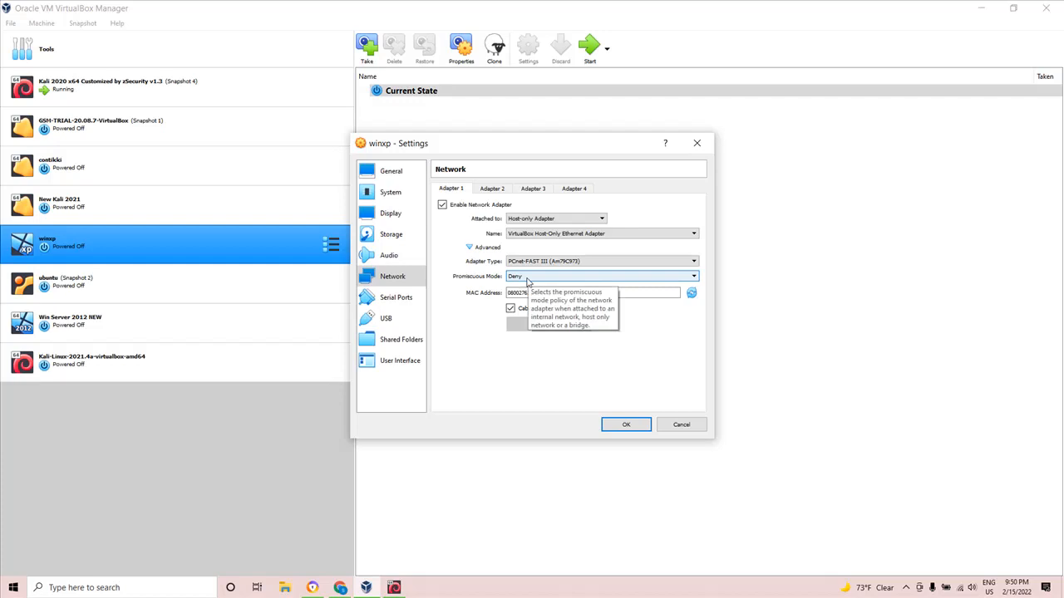
left_click(625, 425)
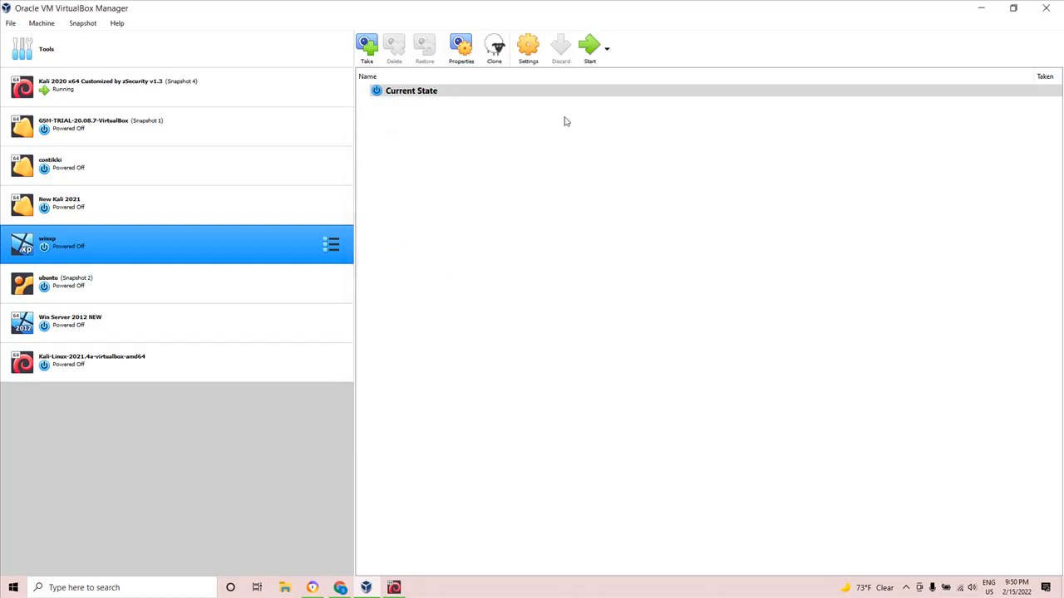
Check the Win Server 2012 NEW machine's host-only adapter and advanced network options, accept the settings, and start the machine.
left_click(94, 331)
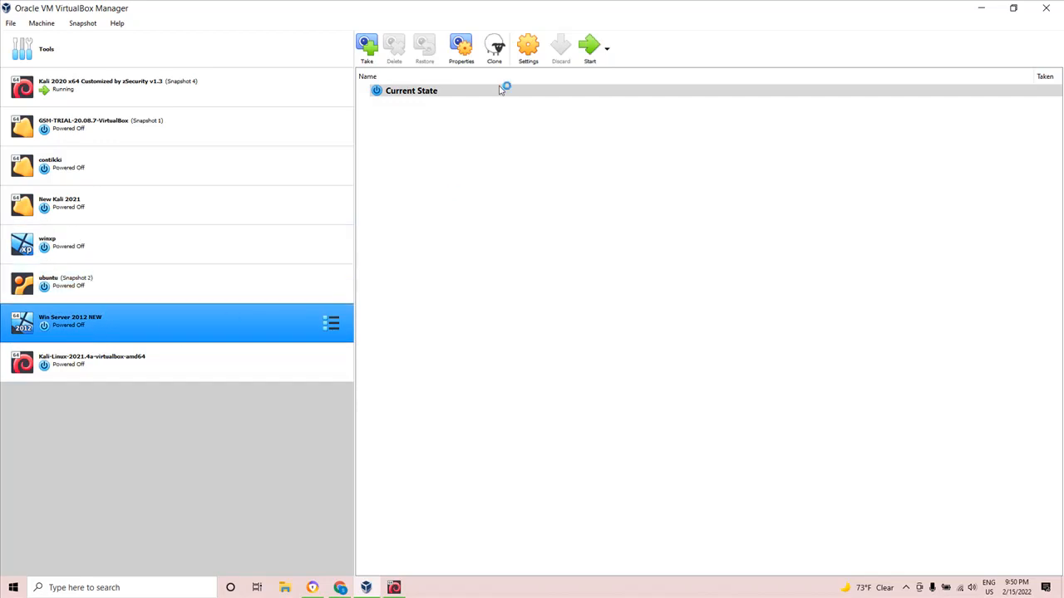
left_click(531, 58)
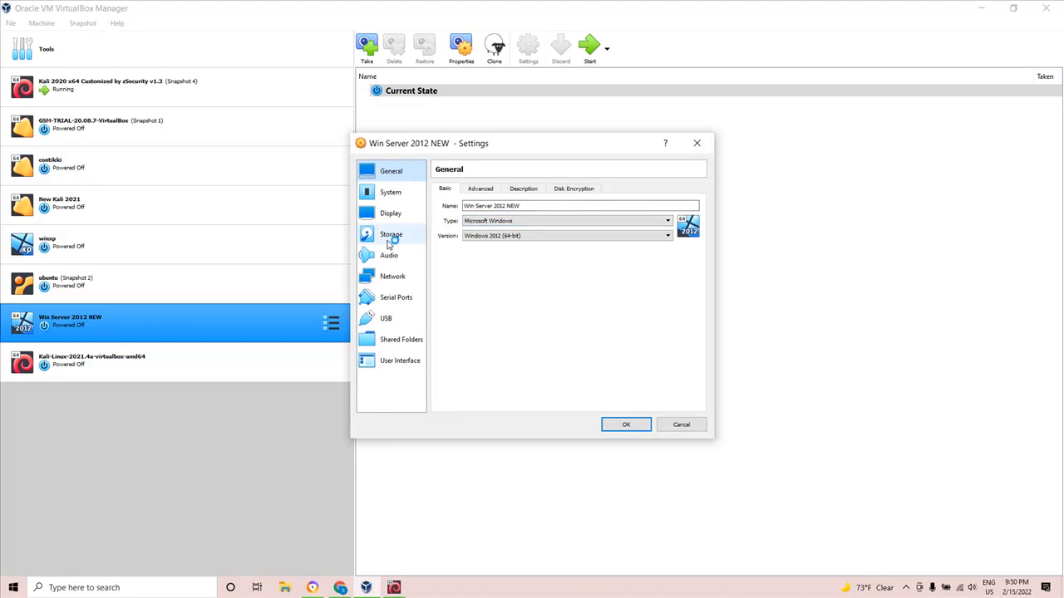
left_click(394, 277)
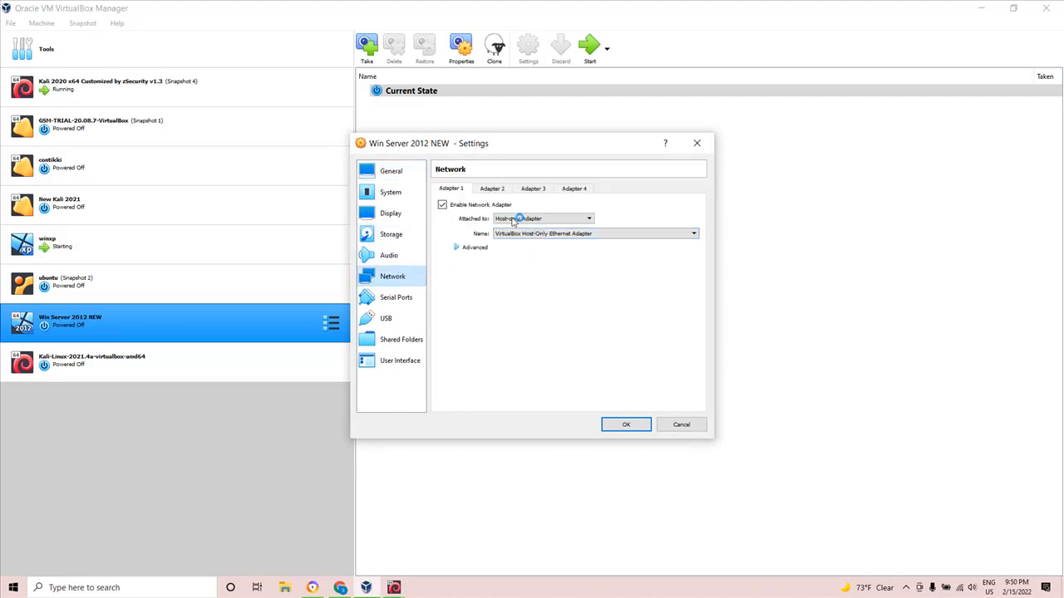
left_click(482, 247)
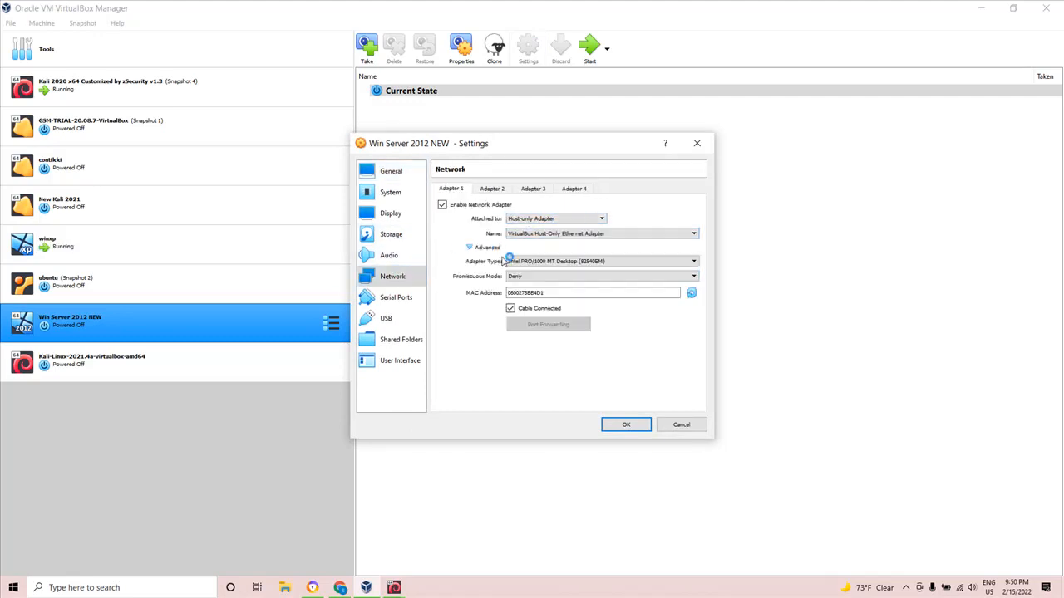
left_click(635, 428)
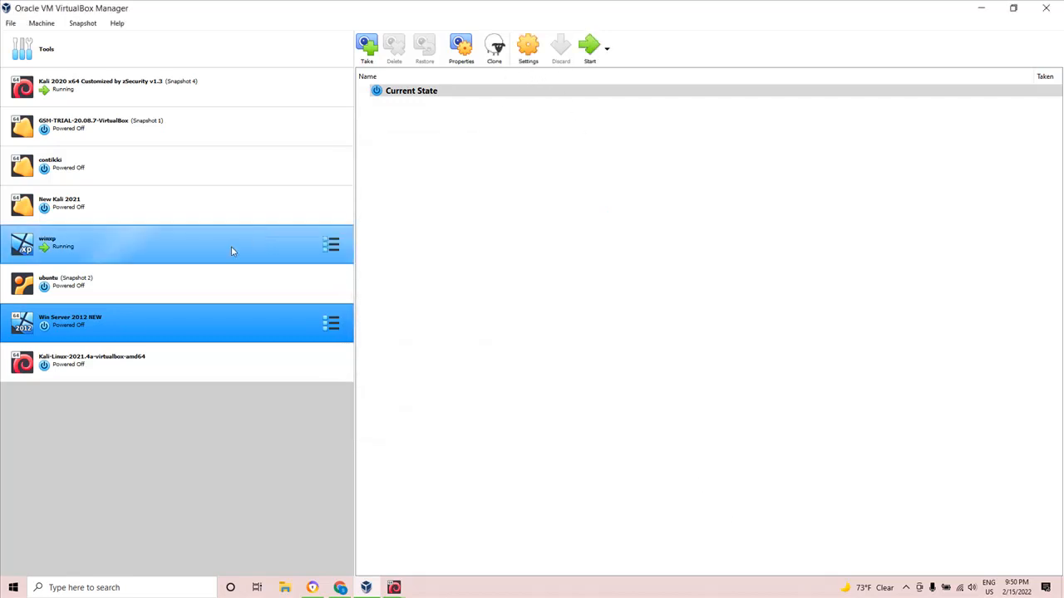
left_click(585, 48)
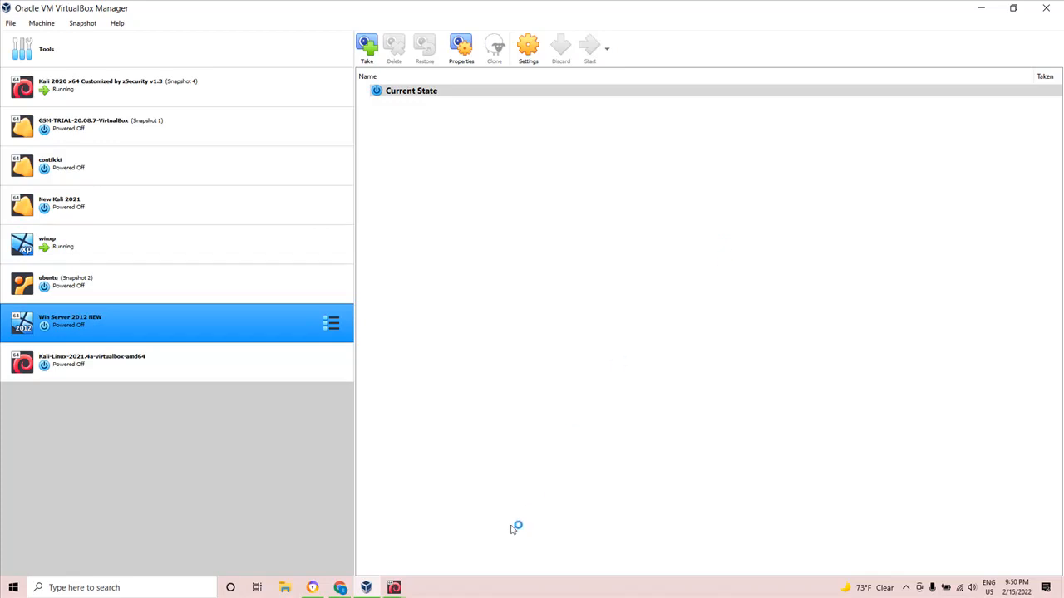
Bring up the running winxp machine's window to check its startup.
left_click(394, 588)
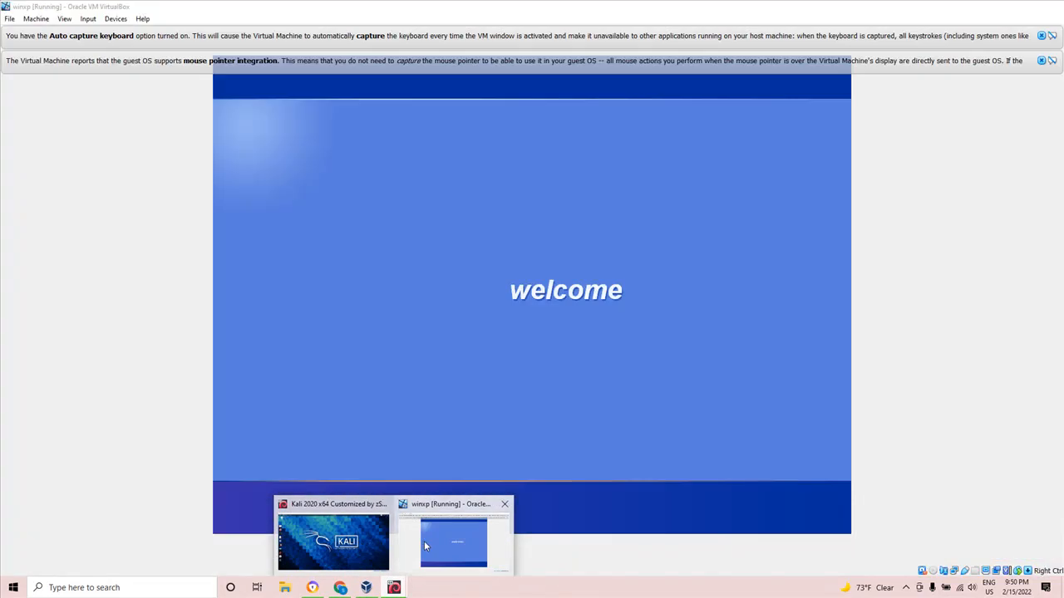
left_click(424, 541)
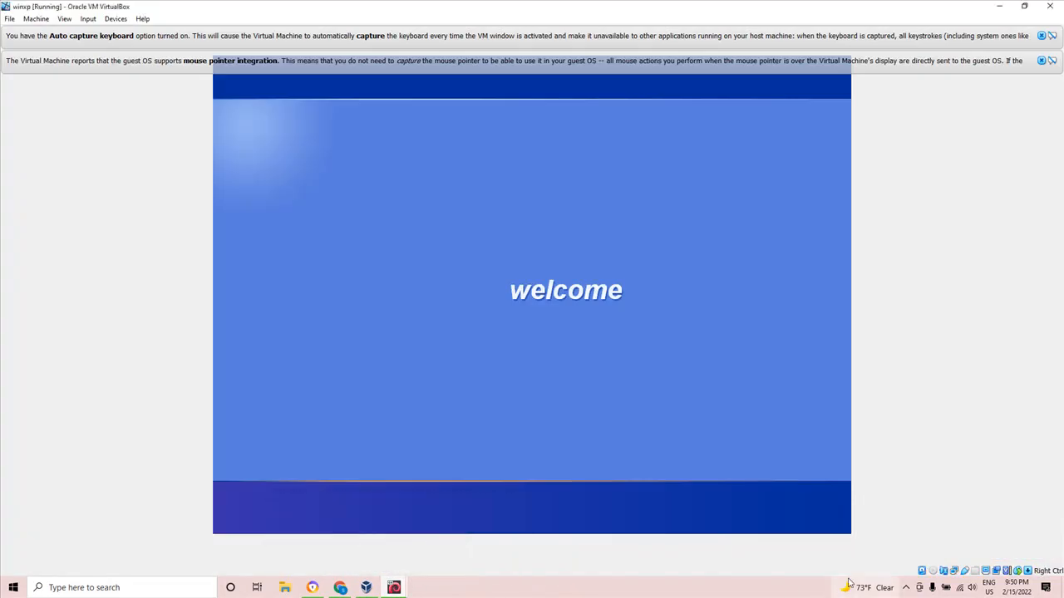
left_click(905, 588)
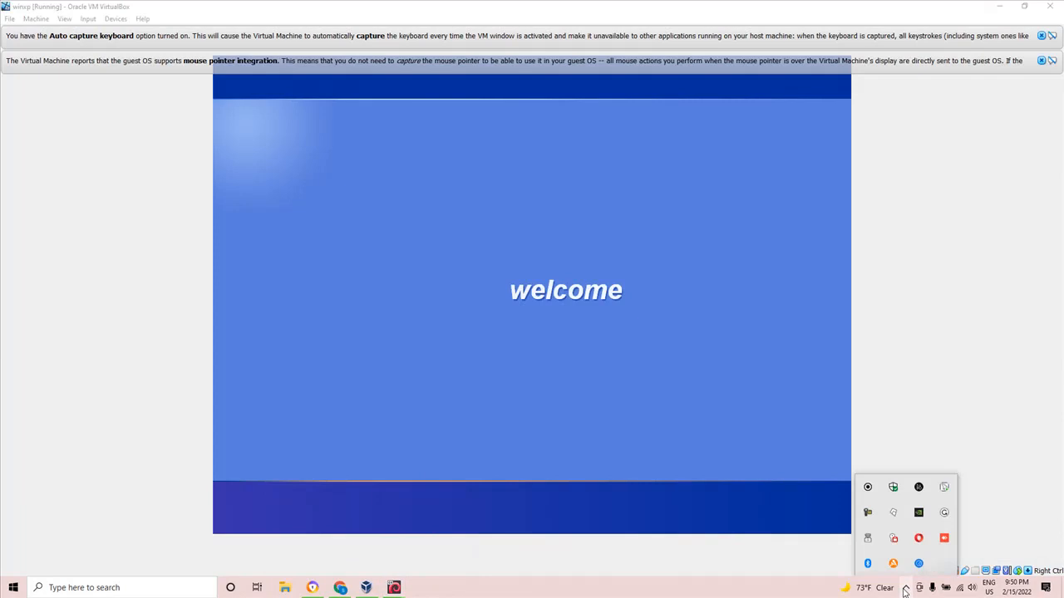
left_click(395, 588)
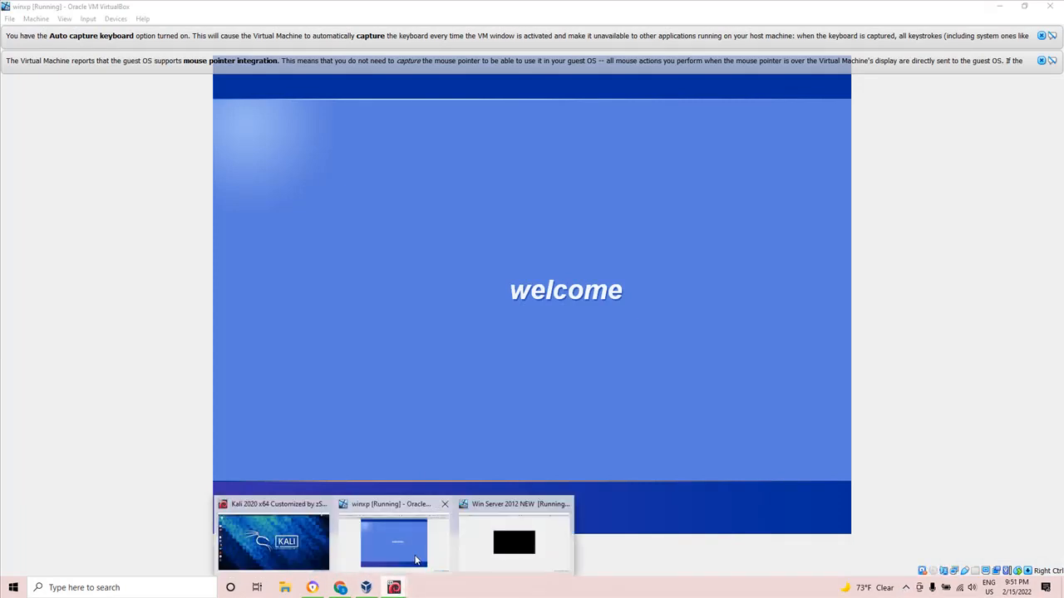
left_click(417, 561)
Switch to the Win Server 2012 NEW machine's window and dismiss its keyboard capture notice.
mouse_move(396, 586)
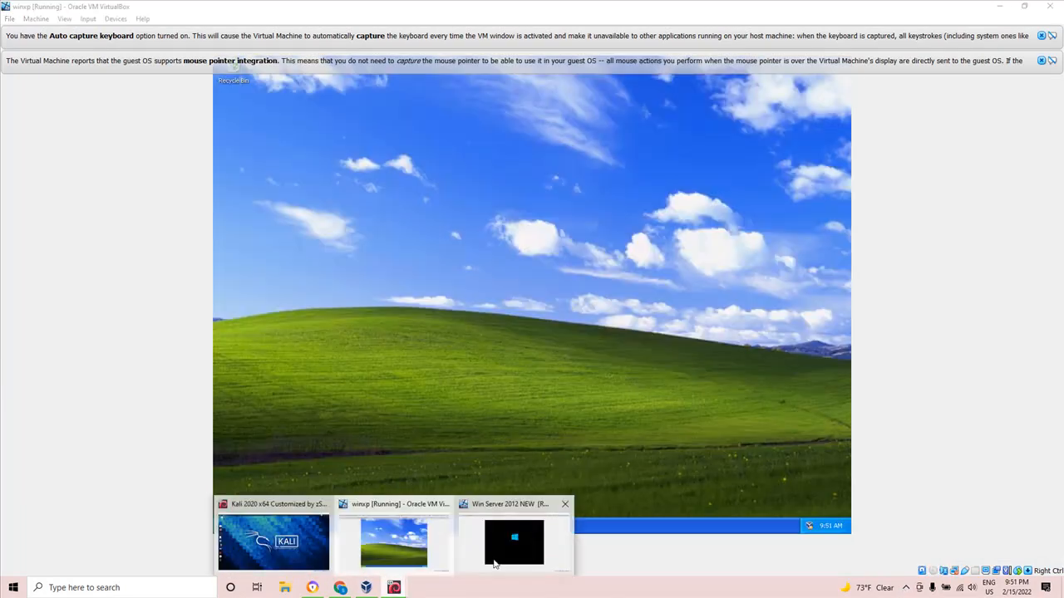
left_click(495, 563)
left_click(536, 342)
left_click(1046, 38)
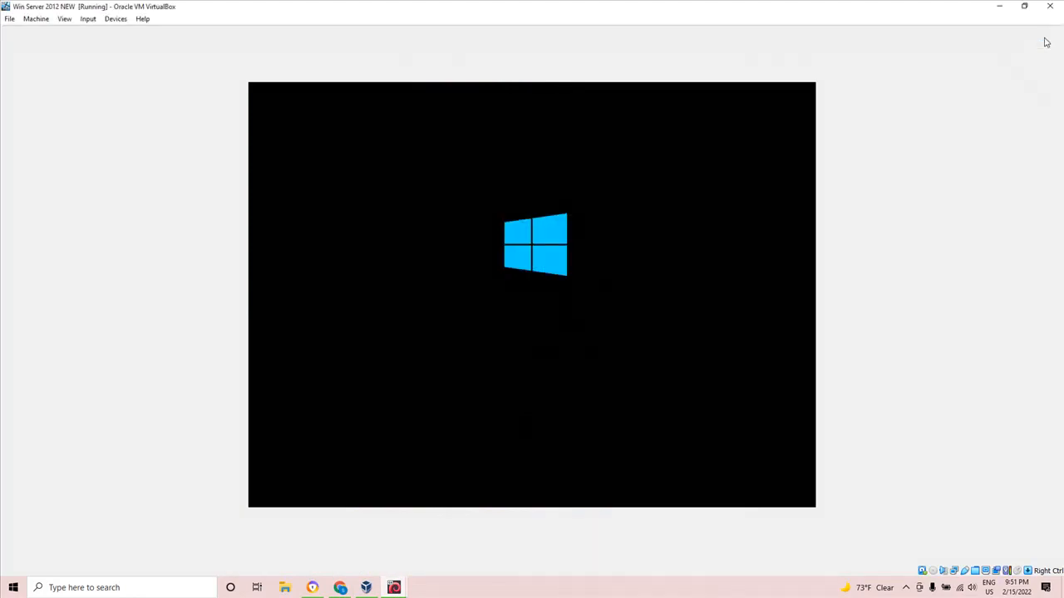
Switch to the running winxp machine's window and dismiss its keyboard capture and mouse pointer integration notices.
mouse_move(393, 581)
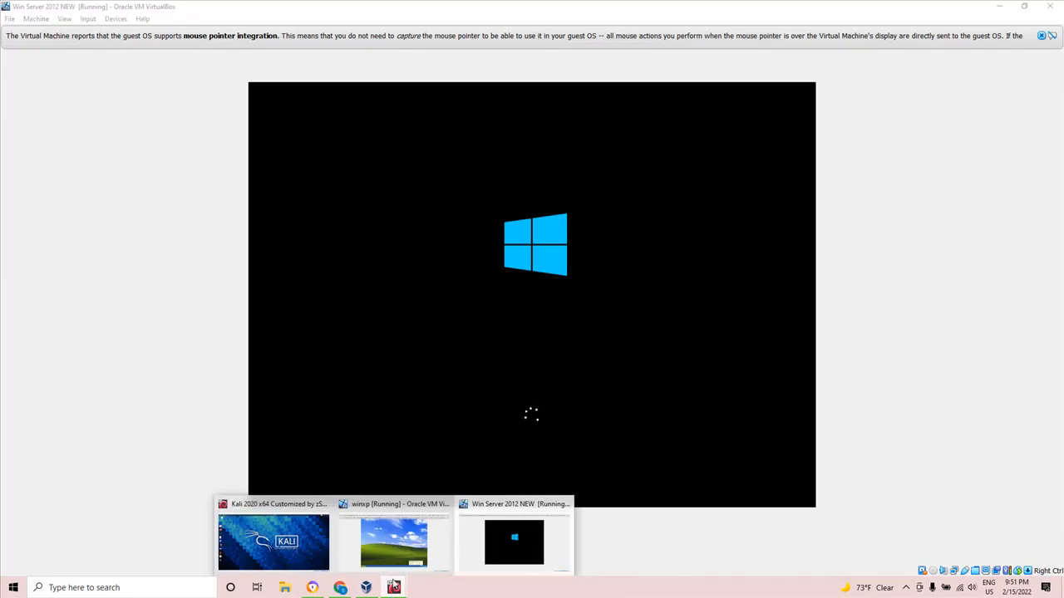
left_click(379, 563)
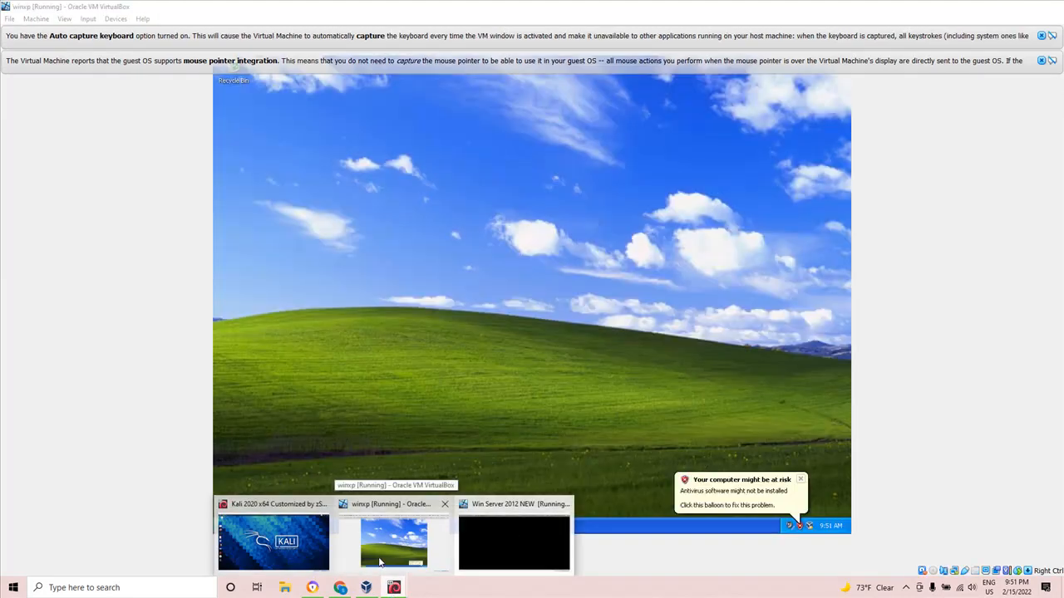
left_click(379, 563)
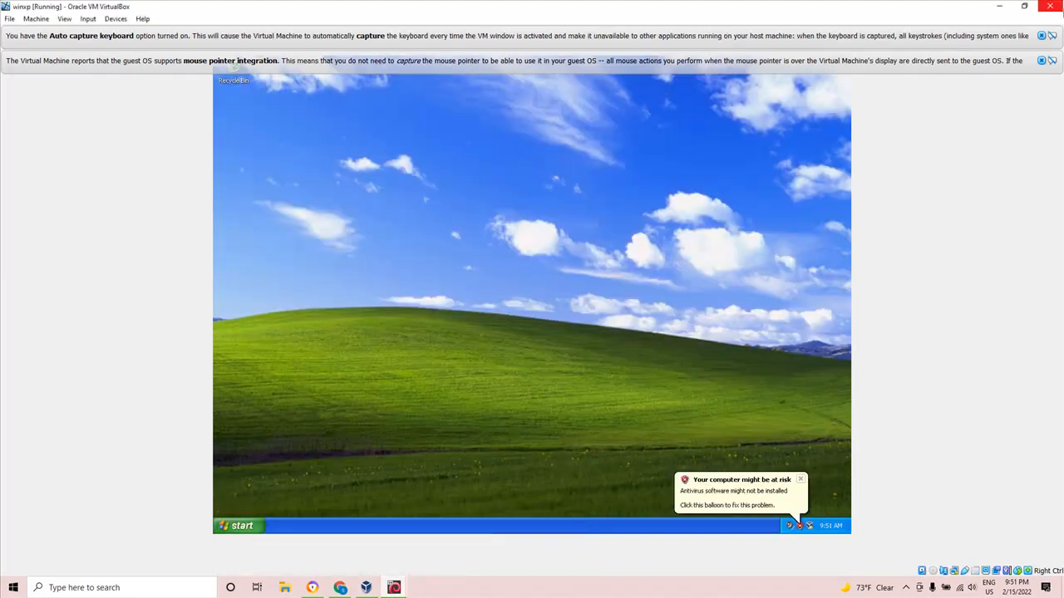
left_click(1041, 61)
left_click(1043, 37)
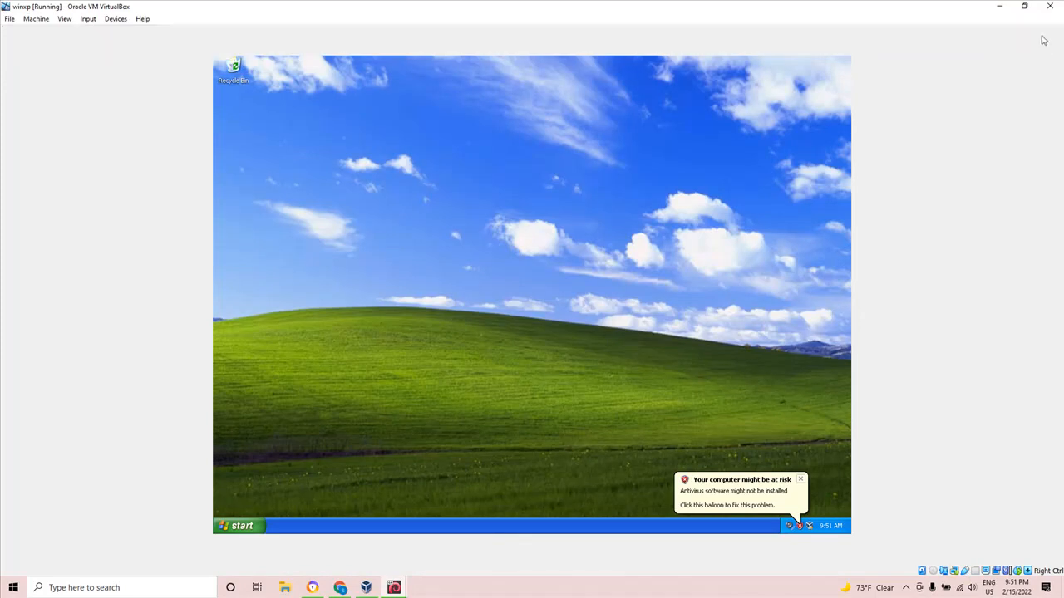
Switch to the Kali 2020 machine's window and open a terminal with enlarged text.
left_click(366, 586)
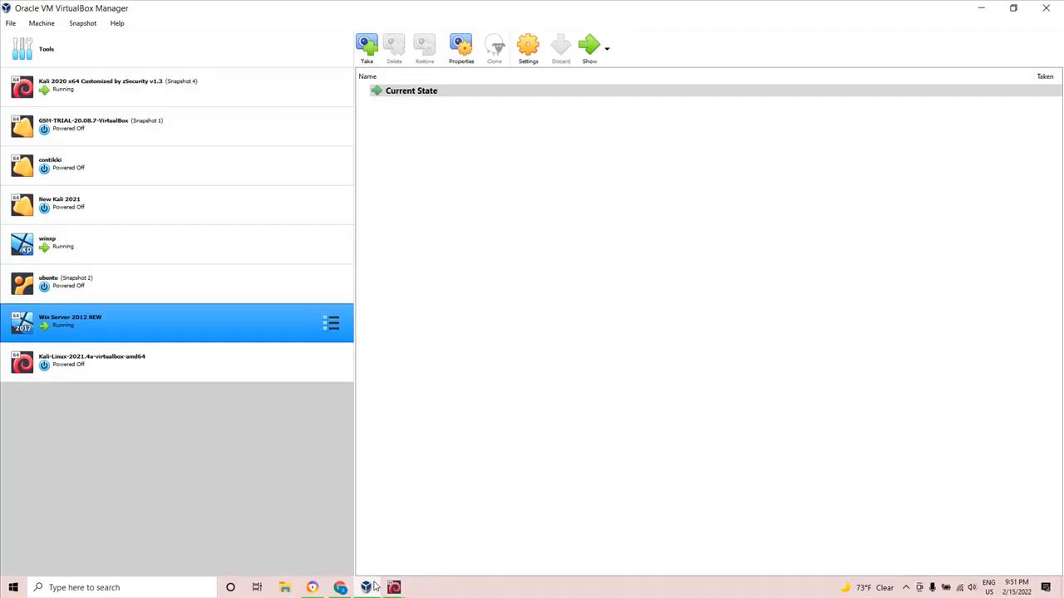
mouse_move(393, 589)
left_click(284, 546)
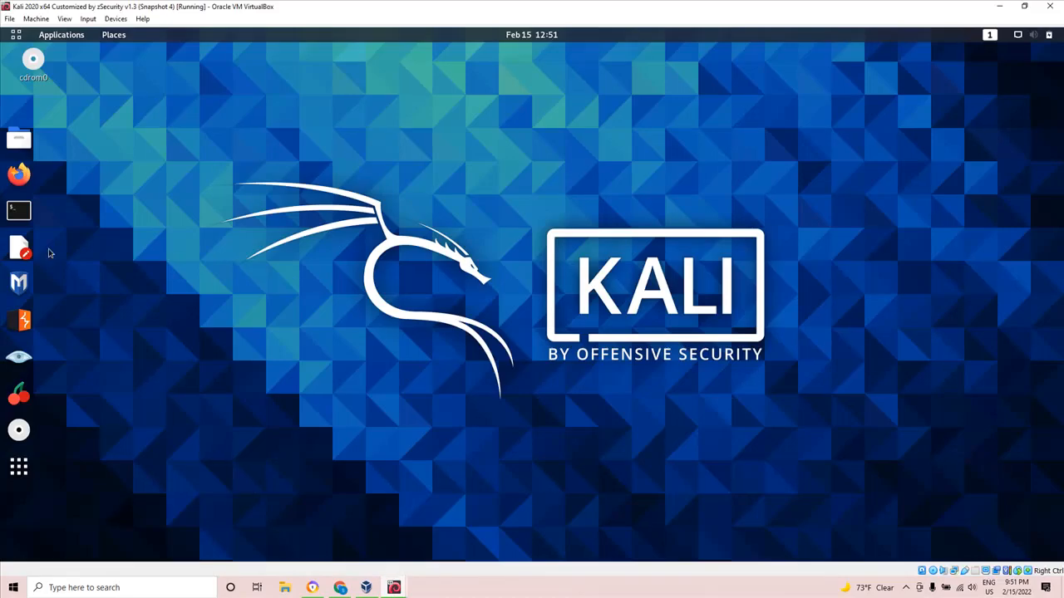
left_click(19, 210)
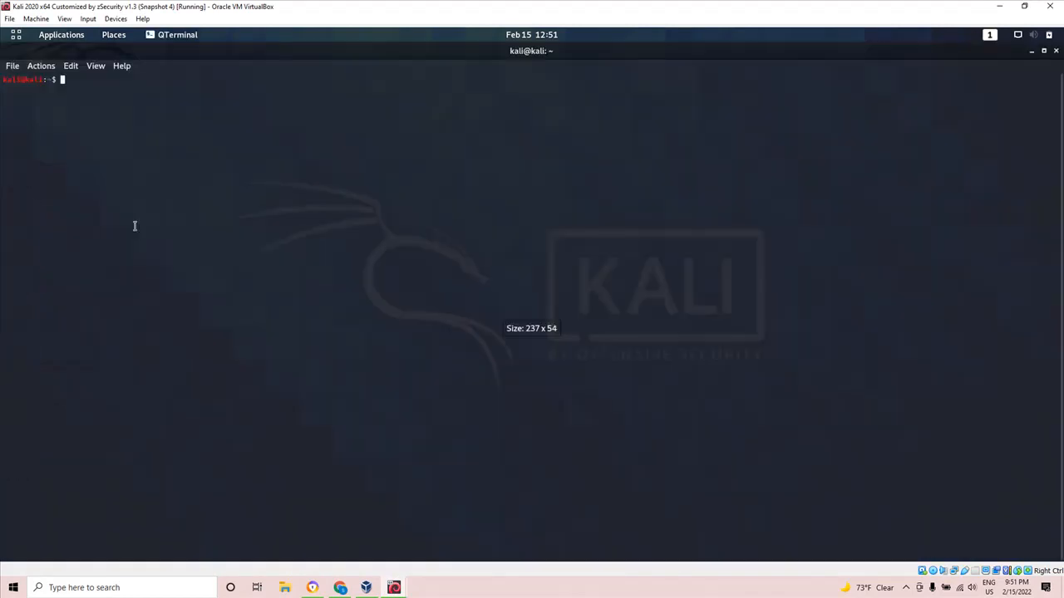
key("ctrl+plus")
key("ctrl+plus")
key("ctrl+plus")
key("ctrl+plus")
Run ifconfig in the Kali terminal and highlight the IPv4 address of eth0.
type("ifconfig")
key("Return")
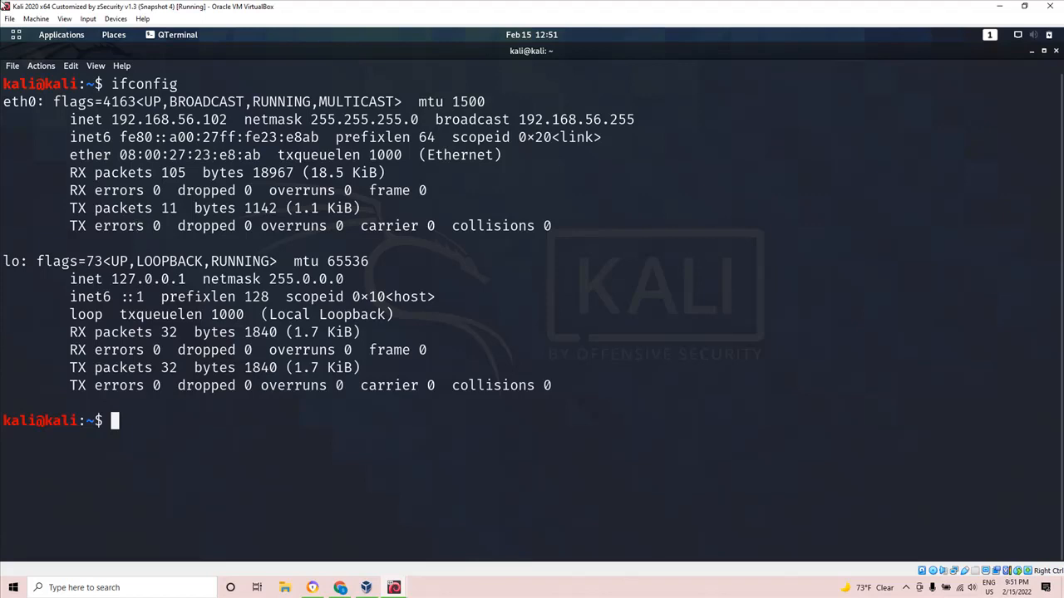
left_click_drag(113, 120, 221, 120)
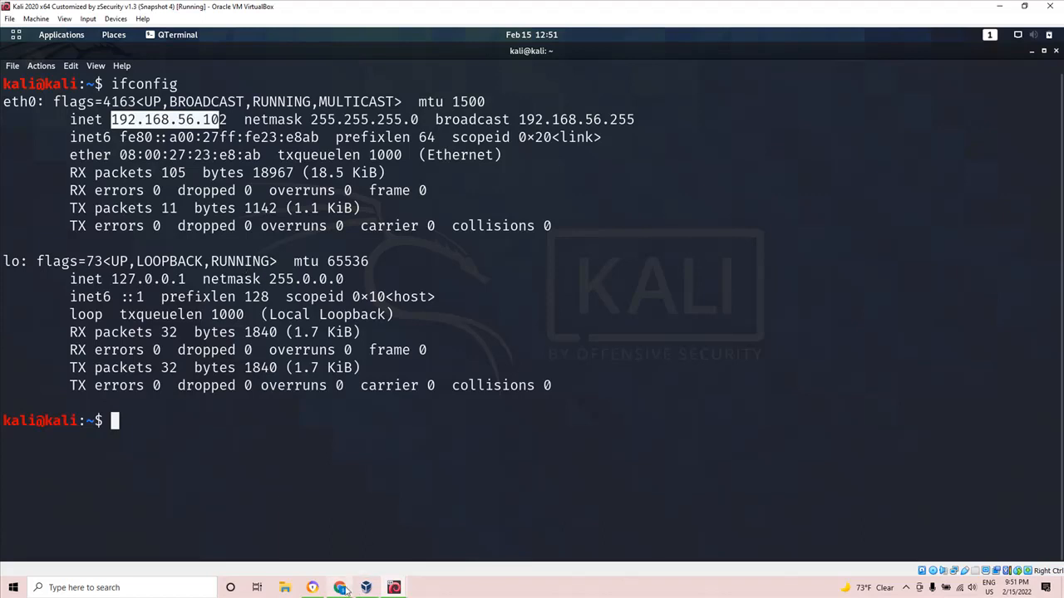
Switch to the Jamboard diagram in the browser and handwrite 192.168.56.102 beside the KALI computer.
mouse_move(346, 590)
left_click(379, 570)
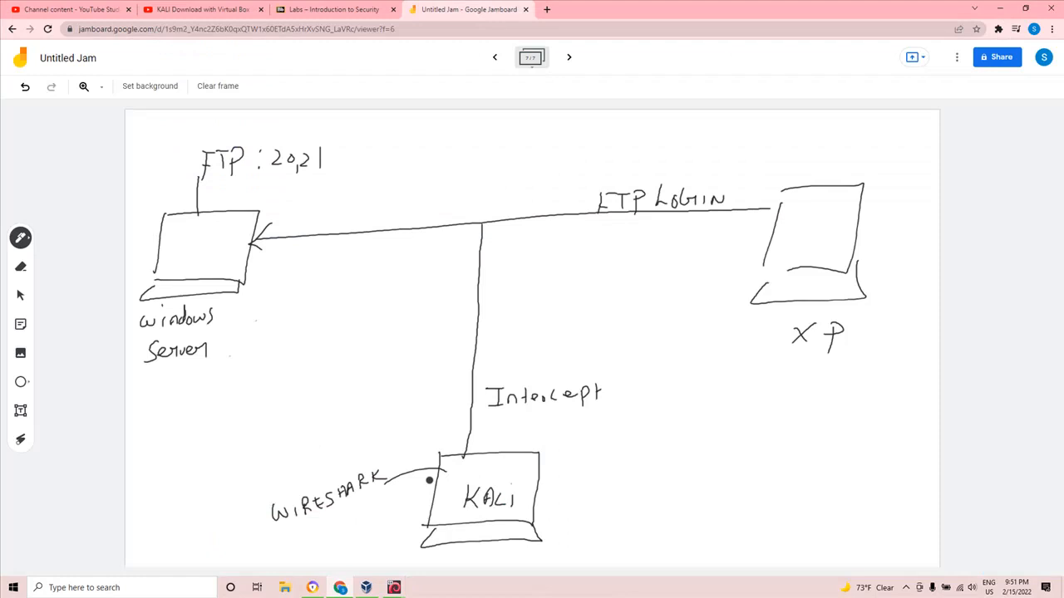
mouse_move(558, 494)
left_mouse_down()
mouse_move(568, 512)
mouse_move(712, 507)
left_mouse_up()
left_click(598, 510)
left_click(651, 509)
left_click(695, 506)
left_click_drag(722, 492, 758, 501)
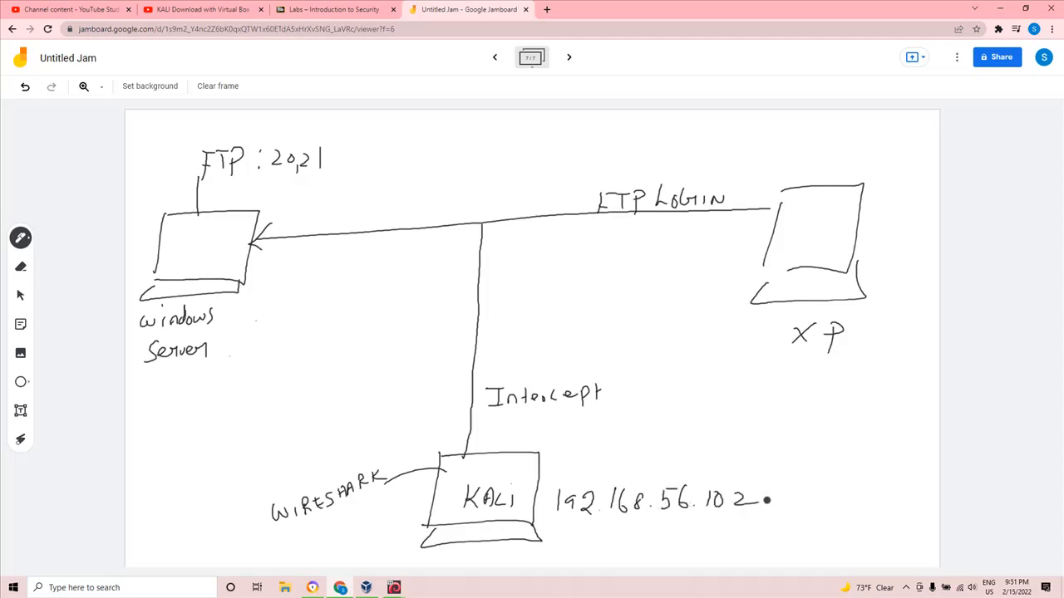
Switch to the winxp machine, open a command prompt through Run with cmd, and check its address with ipconfig.
mouse_move(409, 588)
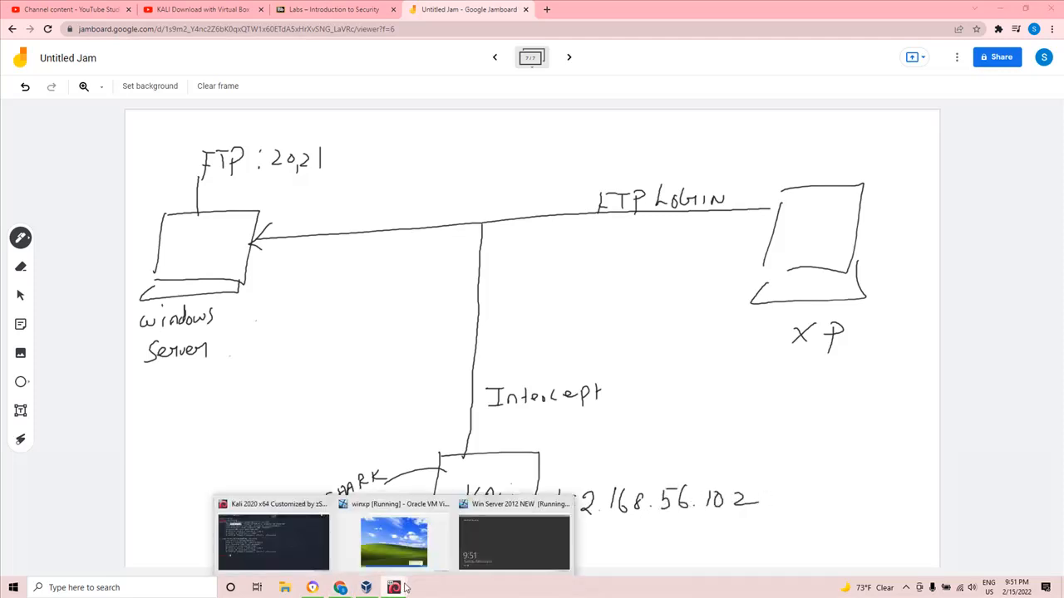
left_click(421, 555)
left_click(250, 523)
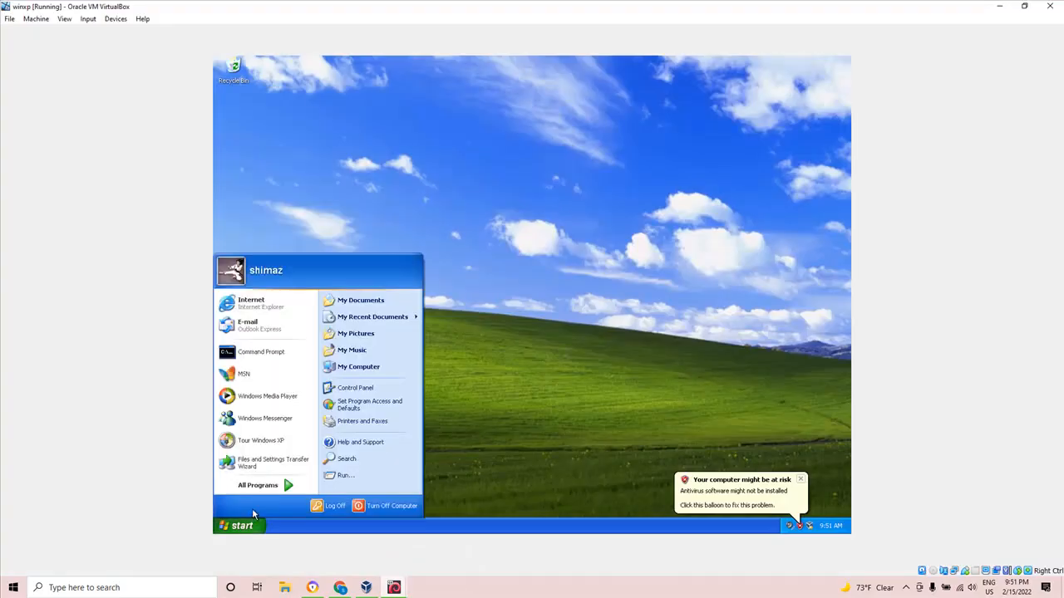
left_click(330, 479)
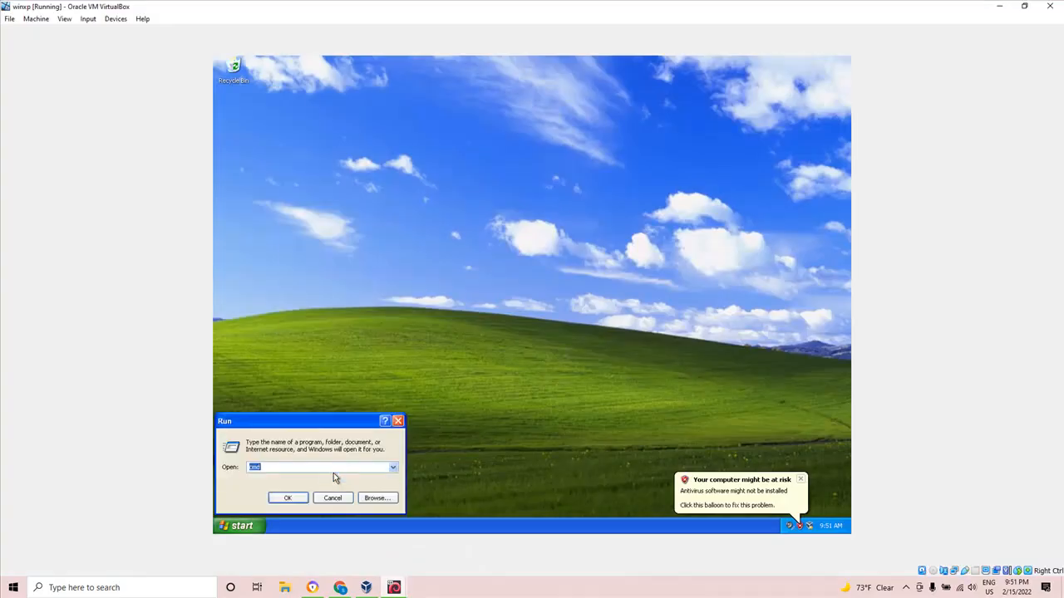
key("Return")
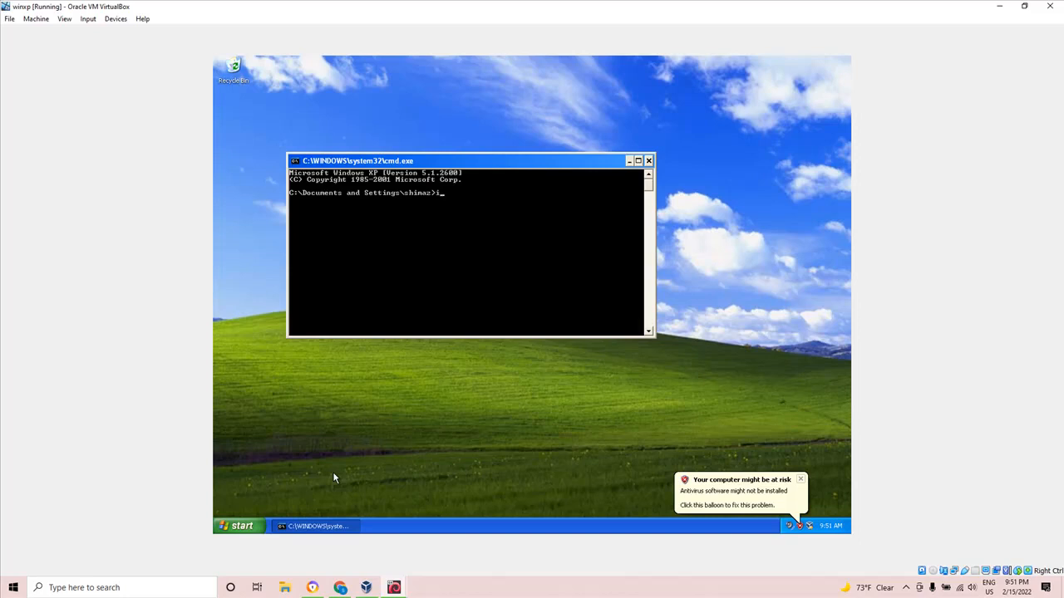
type("ipconfig")
key("Return")
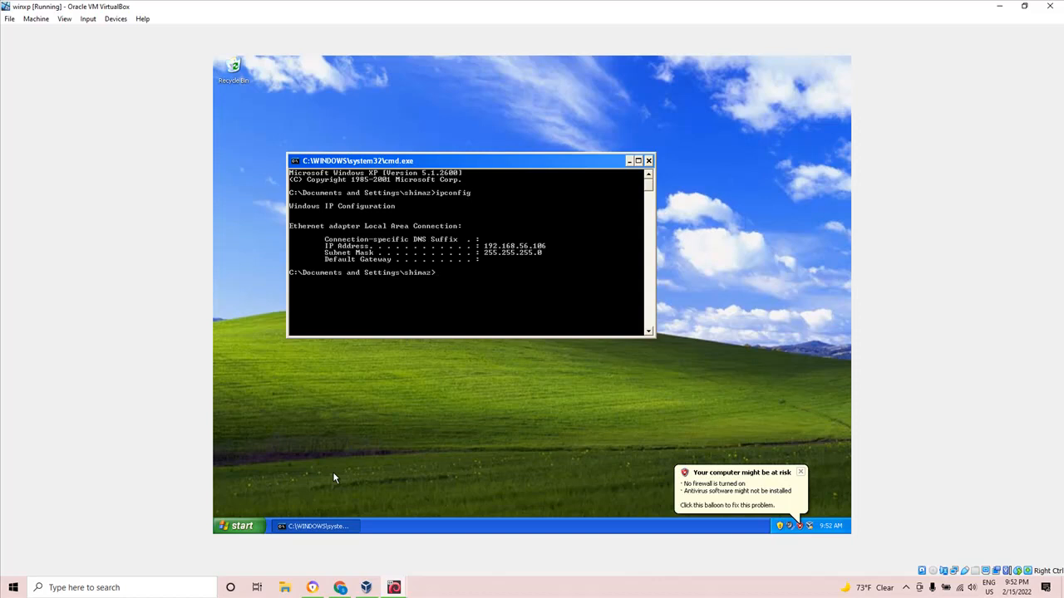
Return to the Jamboard diagram and handwrite 192.168.56.106 below the XP label.
left_click(340, 587)
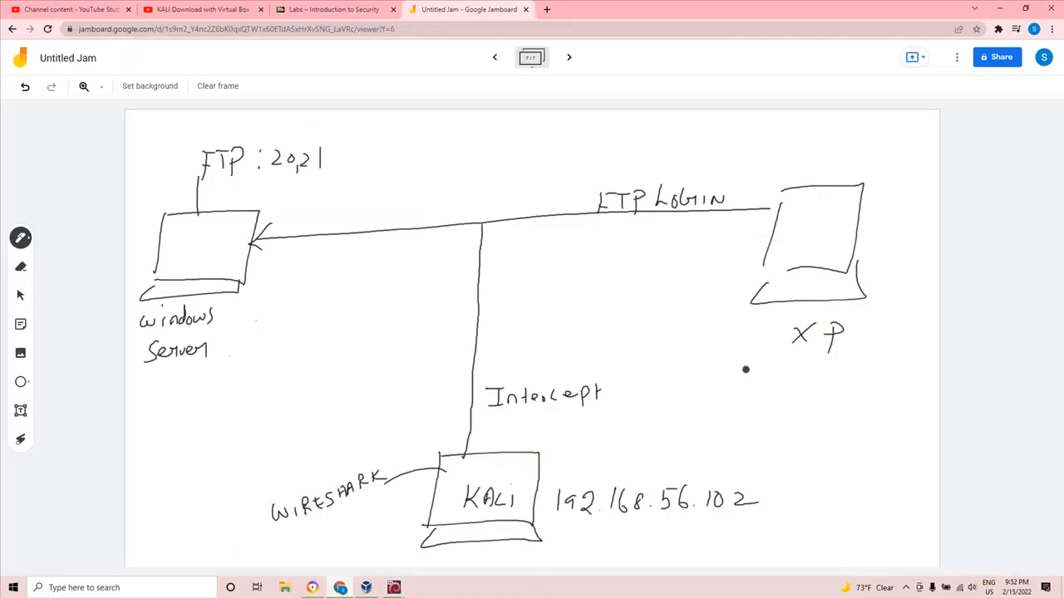
mouse_move(712, 358)
left_mouse_down()
mouse_move(709, 381)
mouse_move(783, 373)
left_mouse_up()
left_click(758, 373)
mouse_move(802, 363)
left_mouse_down()
mouse_move(827, 373)
mouse_move(902, 366)
left_mouse_up()
left_click(815, 373)
left_click(857, 373)
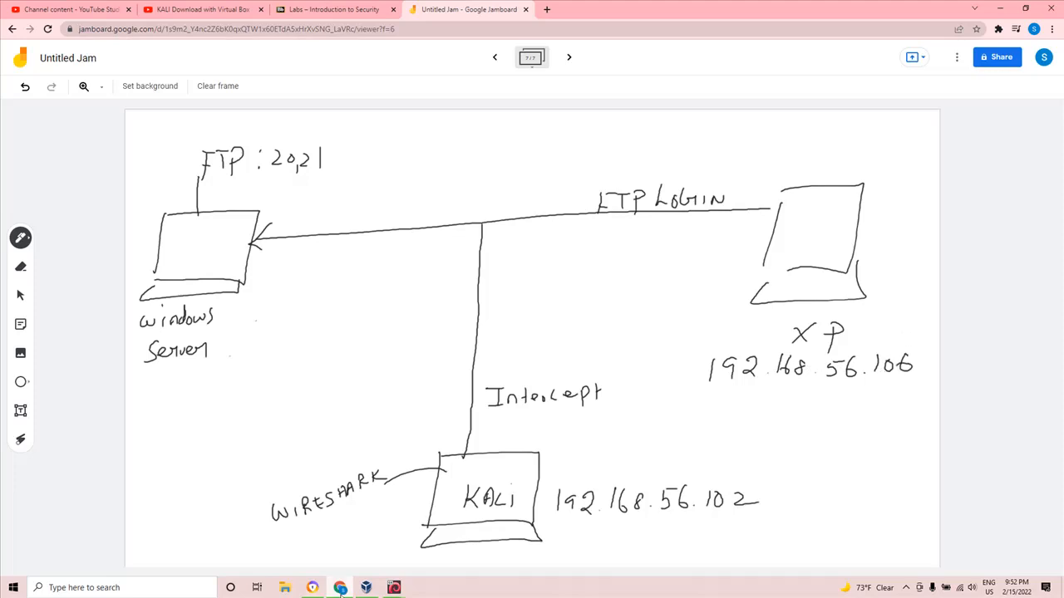
Switch to the Win Server 2012 NEW machine, send it Ctrl+Alt+Delete, and sign in to the Administrator account with its password.
left_click(333, 590)
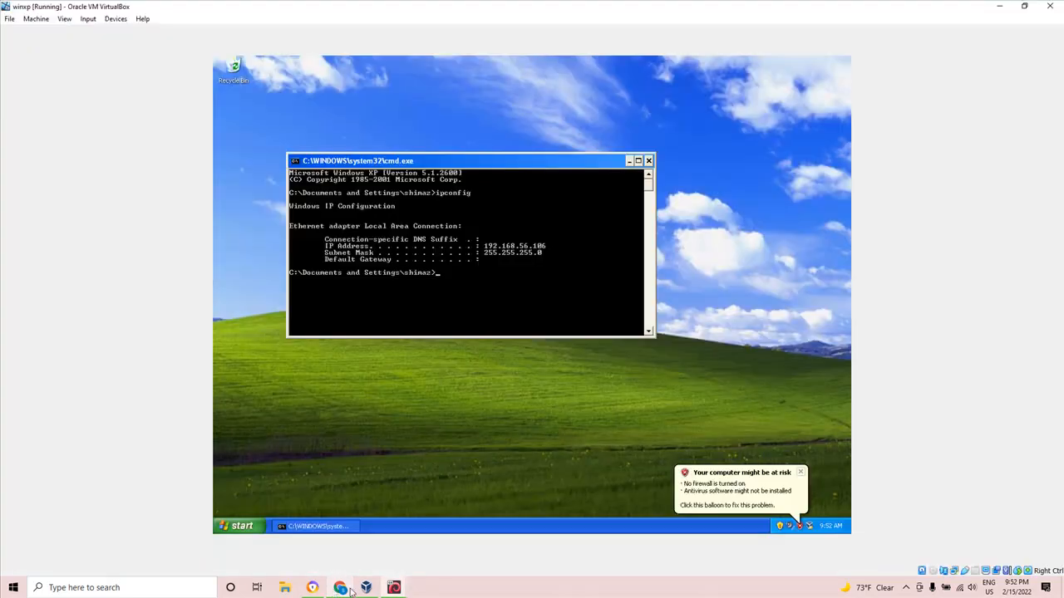
left_click(366, 588)
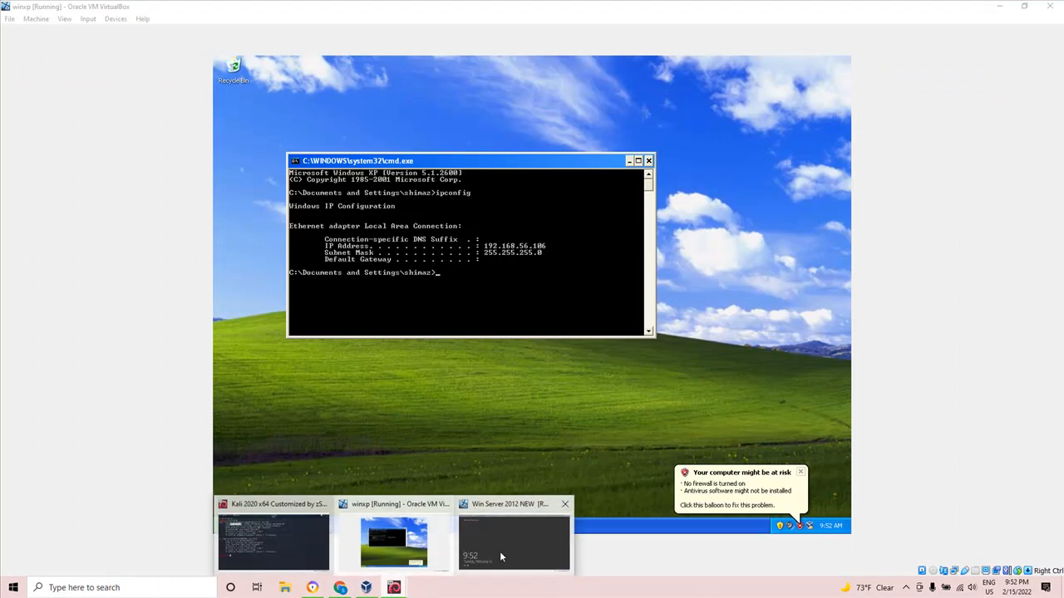
left_click(499, 551)
left_click(88, 19)
mouse_move(121, 38)
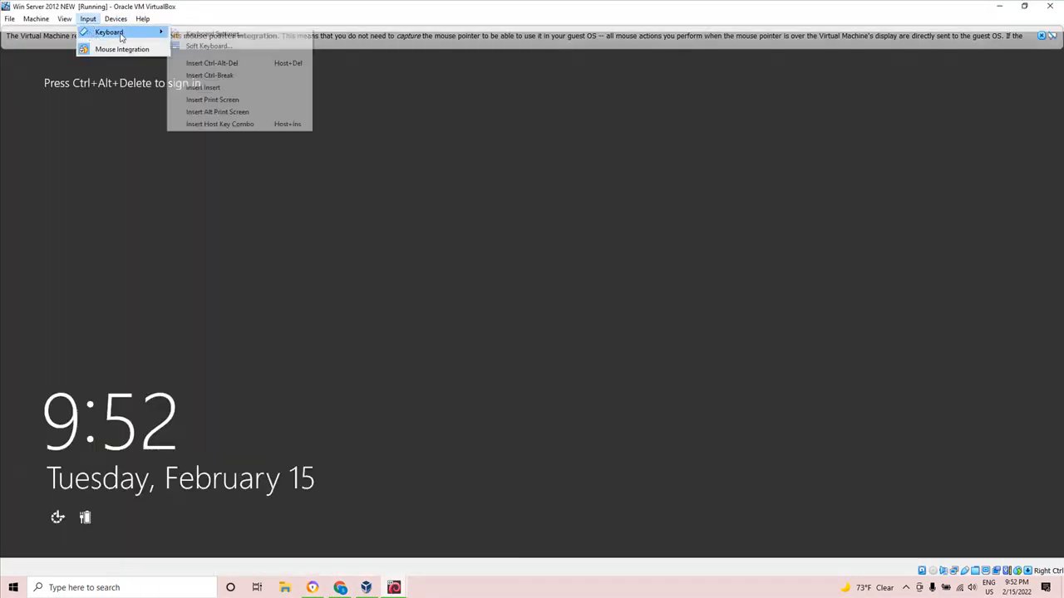
left_click(233, 63)
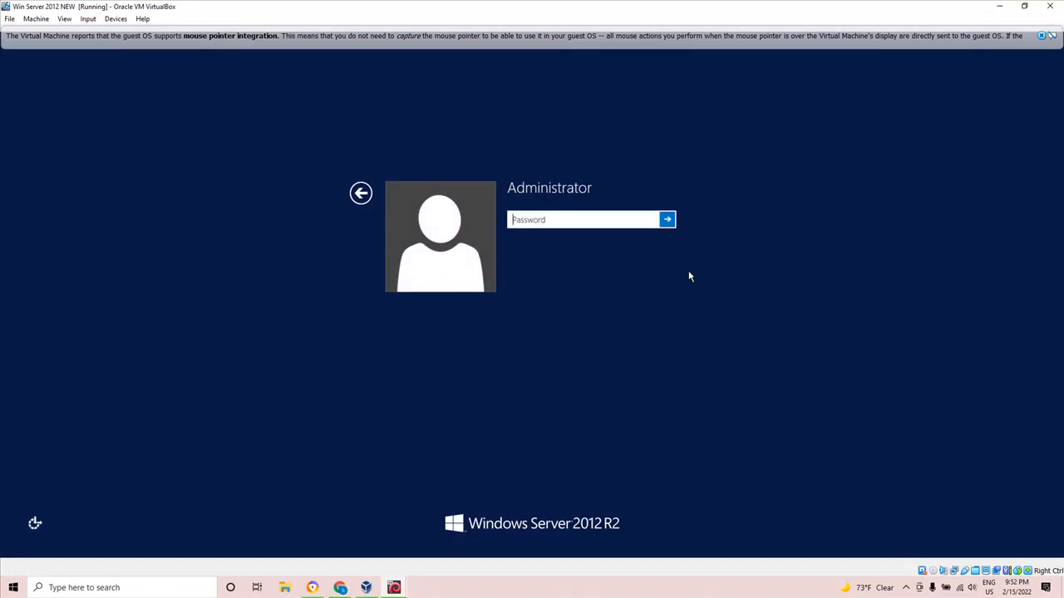
type("P@ssw0rd")
key("Return")
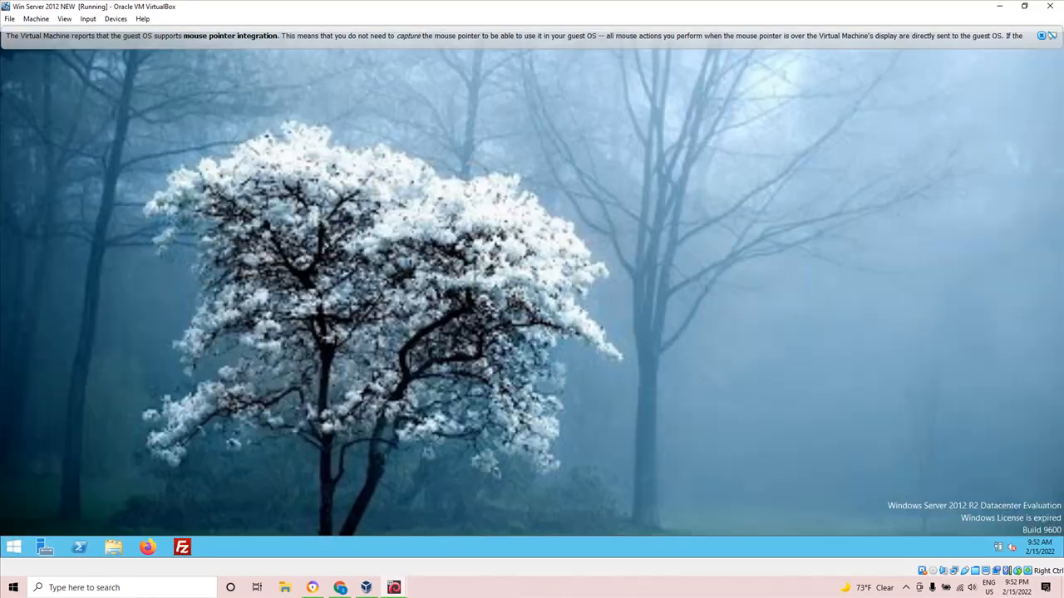
Switch to the Jamboard diagram and handwrite the server's account password below the Windows Server label.
mouse_move(343, 589)
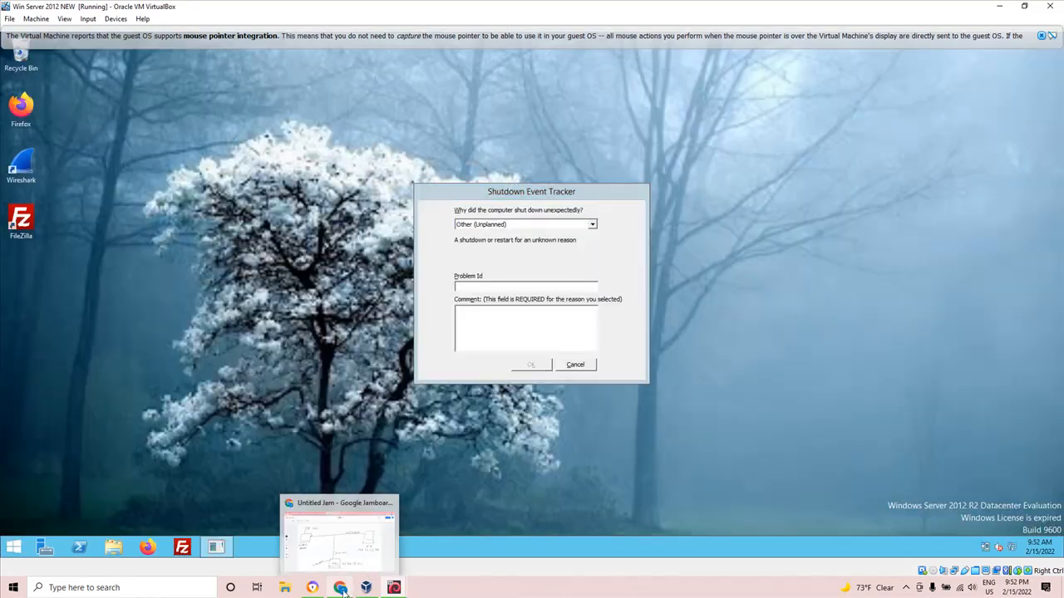
left_click(346, 559)
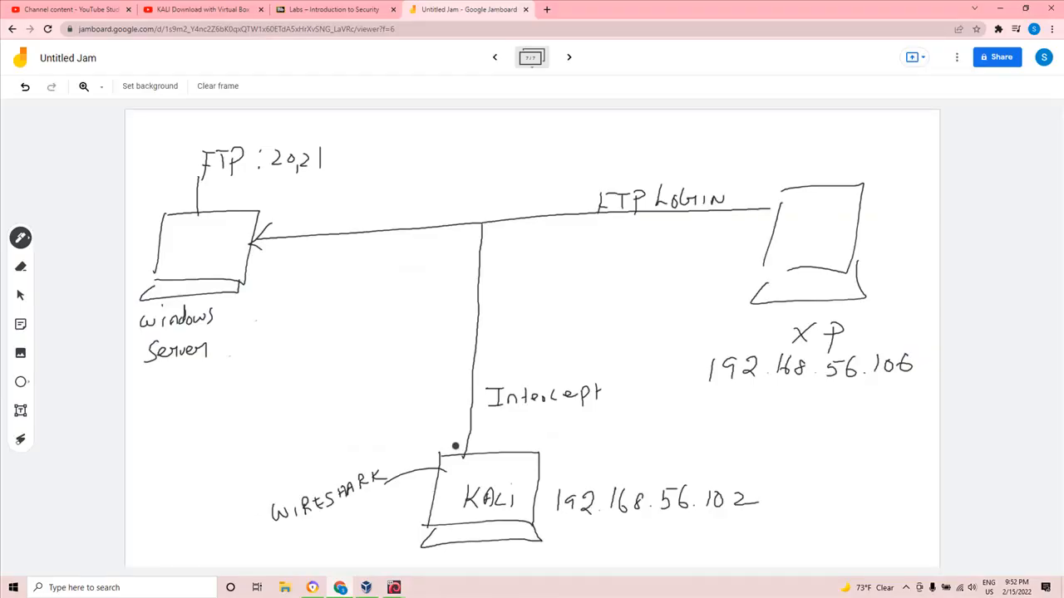
mouse_move(146, 379)
left_mouse_down()
mouse_move(141, 393)
mouse_move(246, 376)
left_mouse_up()
Return to the Win Server 2012 NEW machine, dismiss its pointer notice, search for cmd, open Command Prompt, and run ipconfig.
key("alt+Tab")
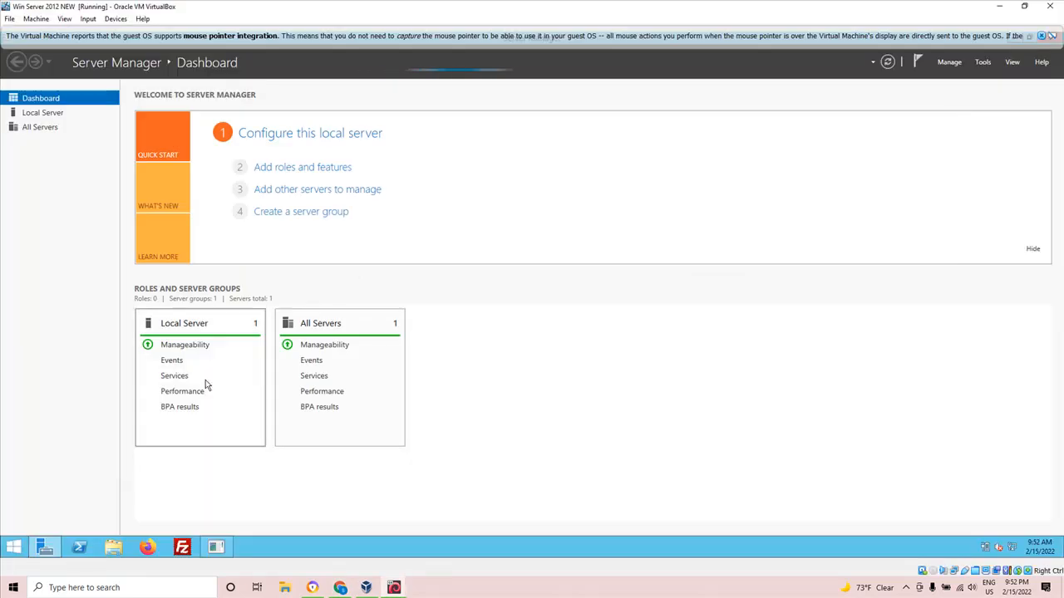
left_click(1049, 37)
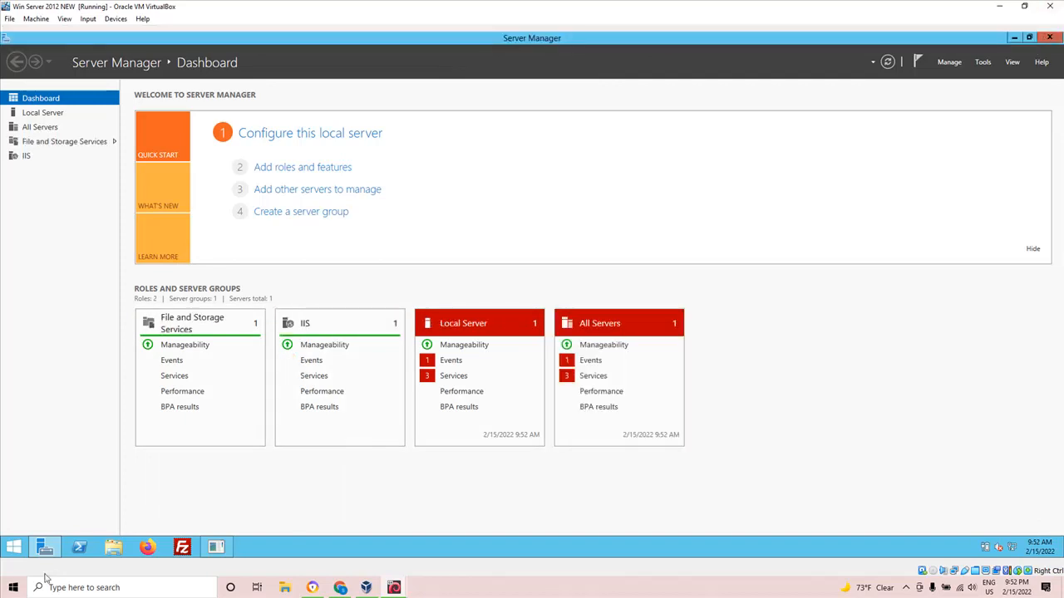
left_click(12, 547)
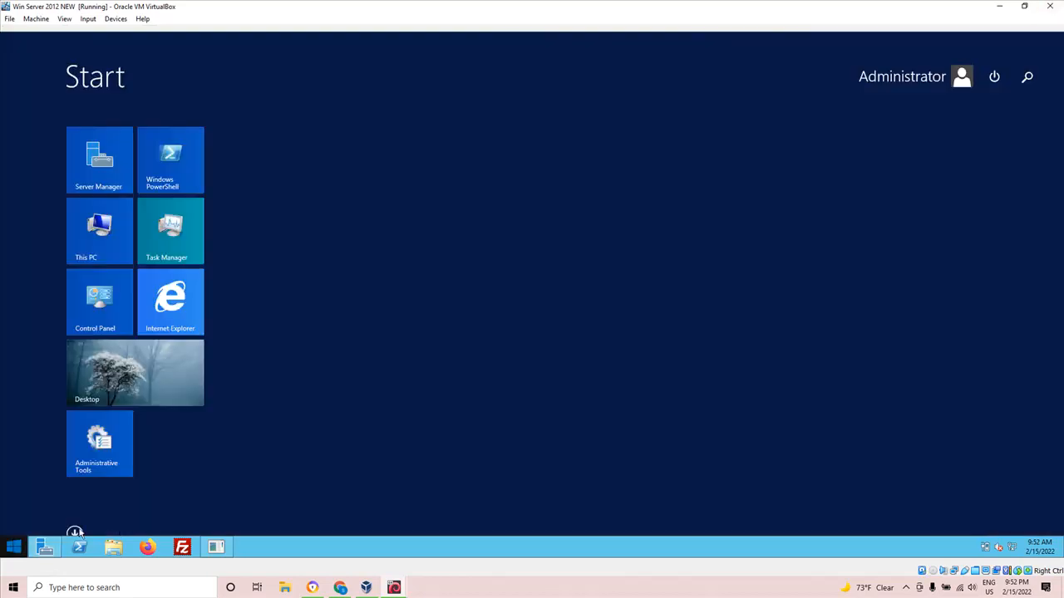
left_click(1028, 77)
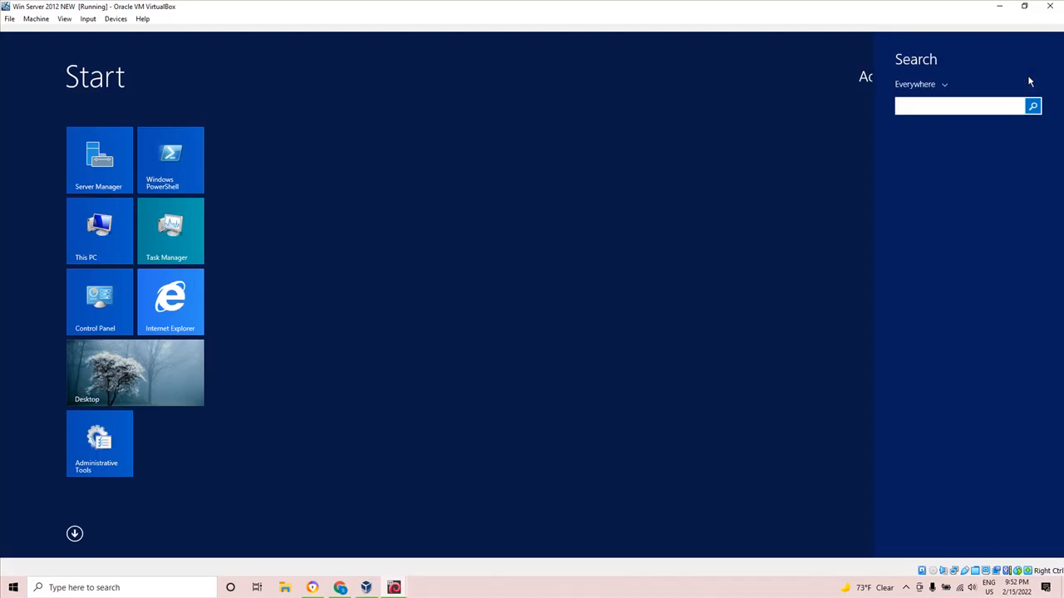
type("cmd")
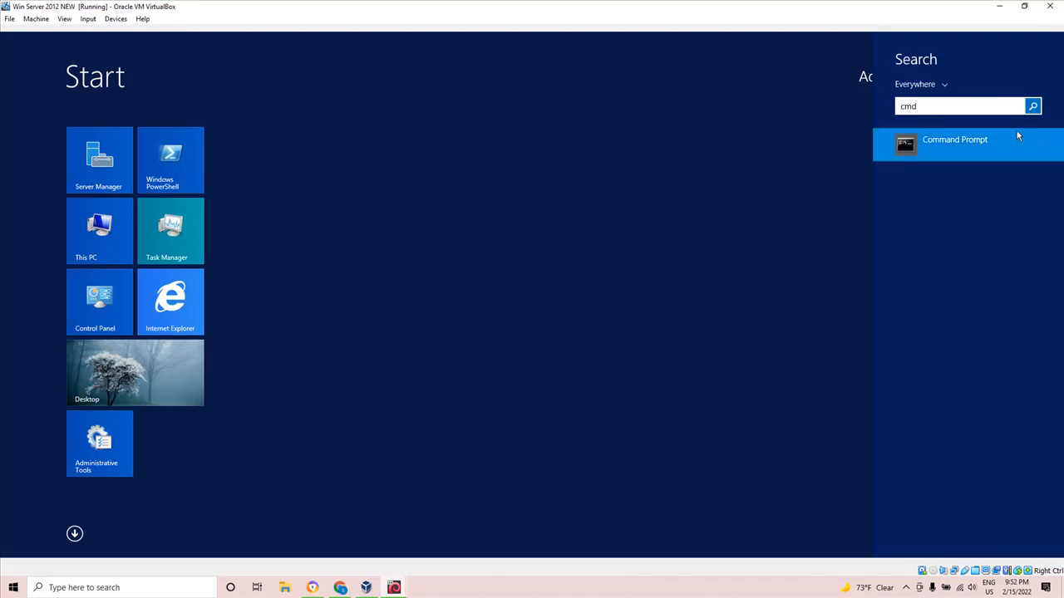
left_click(1004, 139)
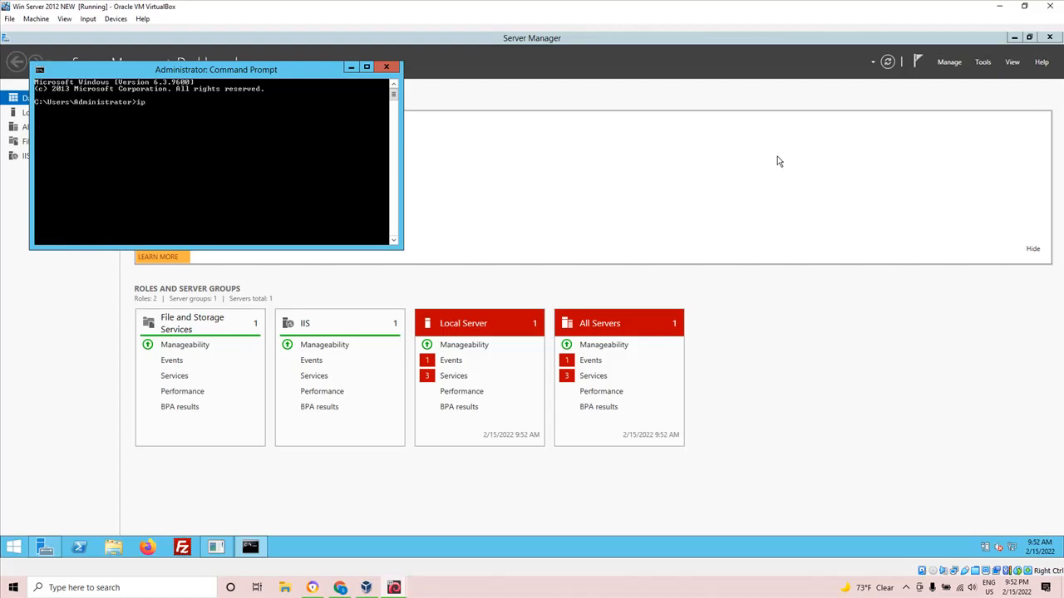
type("ipconfig")
key("Return")
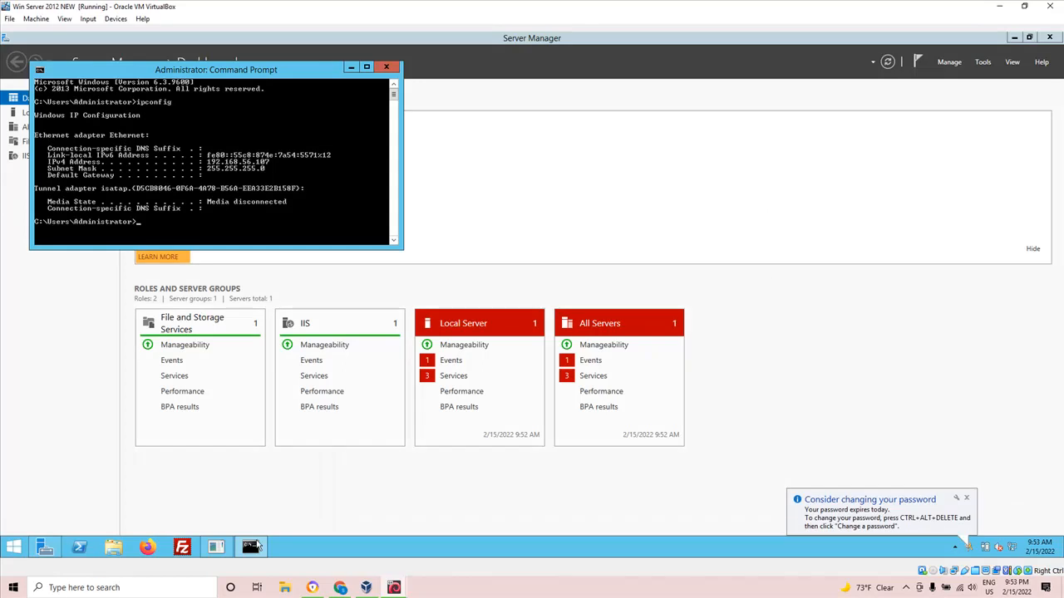
Switch to the Jamboard diagram and handwrite 192.168.56.107 beside the Windows Server label.
left_click(338, 591)
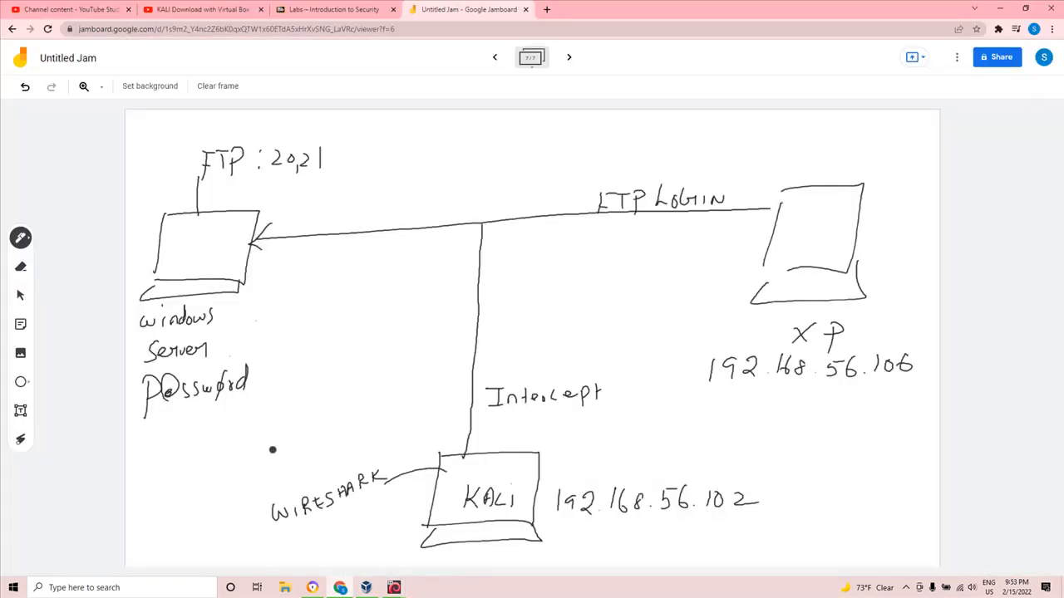
mouse_move(249, 295)
left_mouse_down()
mouse_move(246, 319)
mouse_move(290, 313)
mouse_move(309, 297)
mouse_move(366, 302)
left_mouse_up()
left_click(284, 312)
left_click(359, 303)
left_click_drag(379, 289, 392, 307)
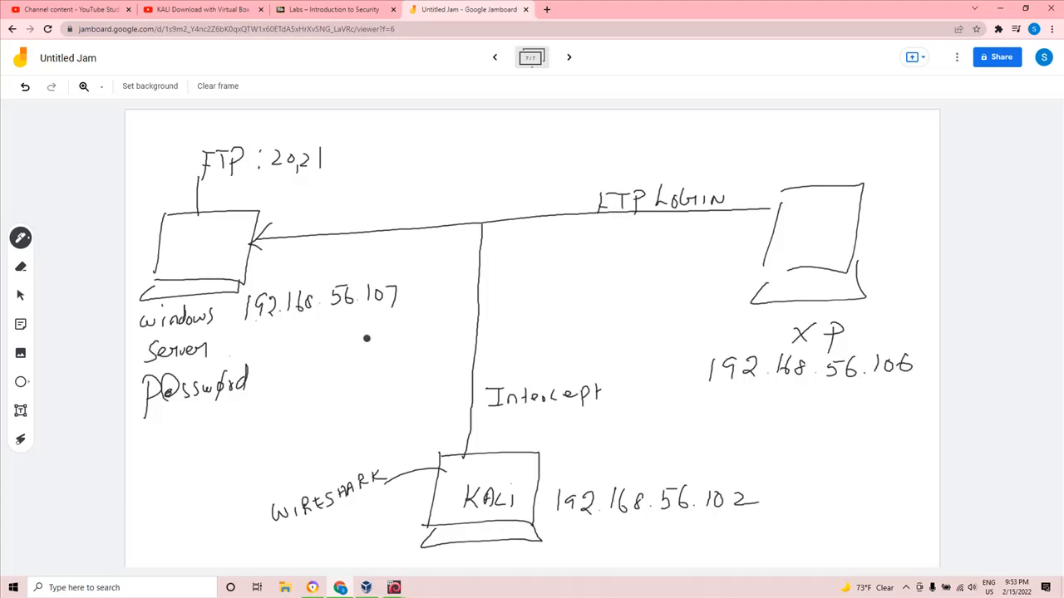
Switch to the Win Server 2012 NEW machine, ping 192.168.56.106 from Command Prompt, stop the ping early, and bring Server Manager forward.
key("alt+Tab")
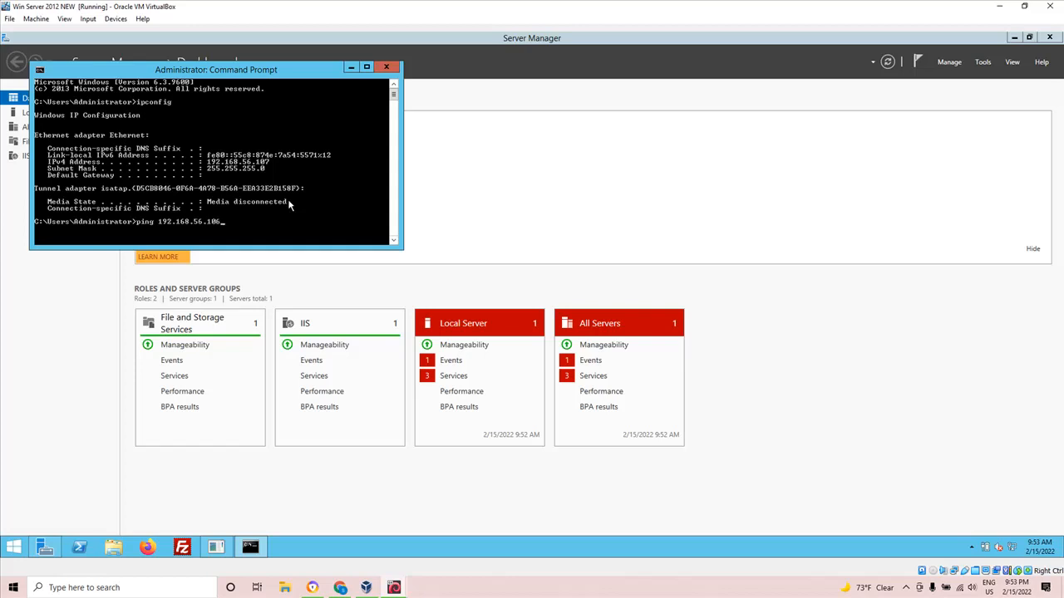
key("Return")
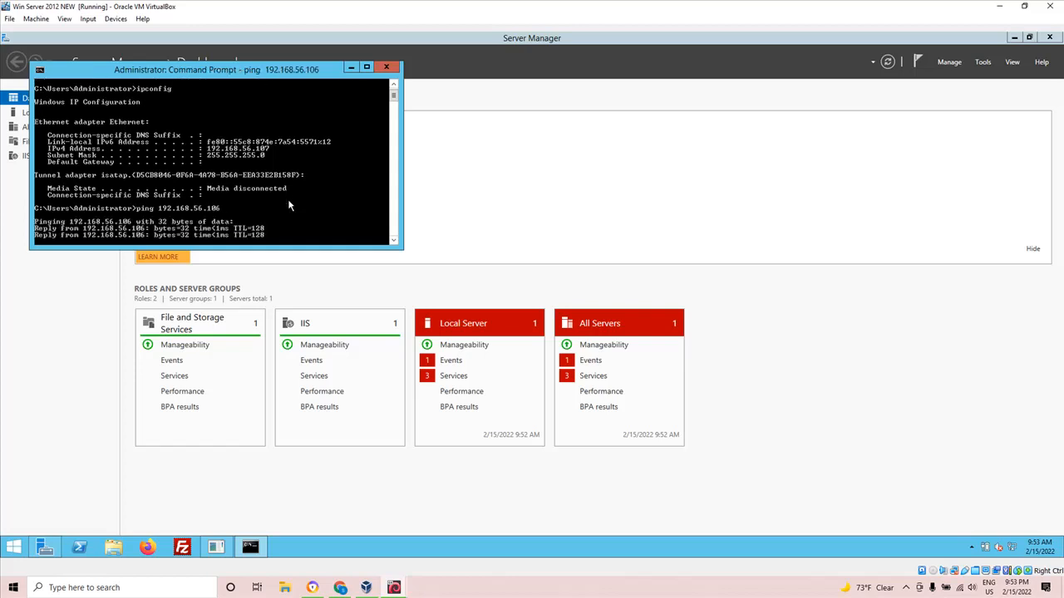
key("ctrl+c")
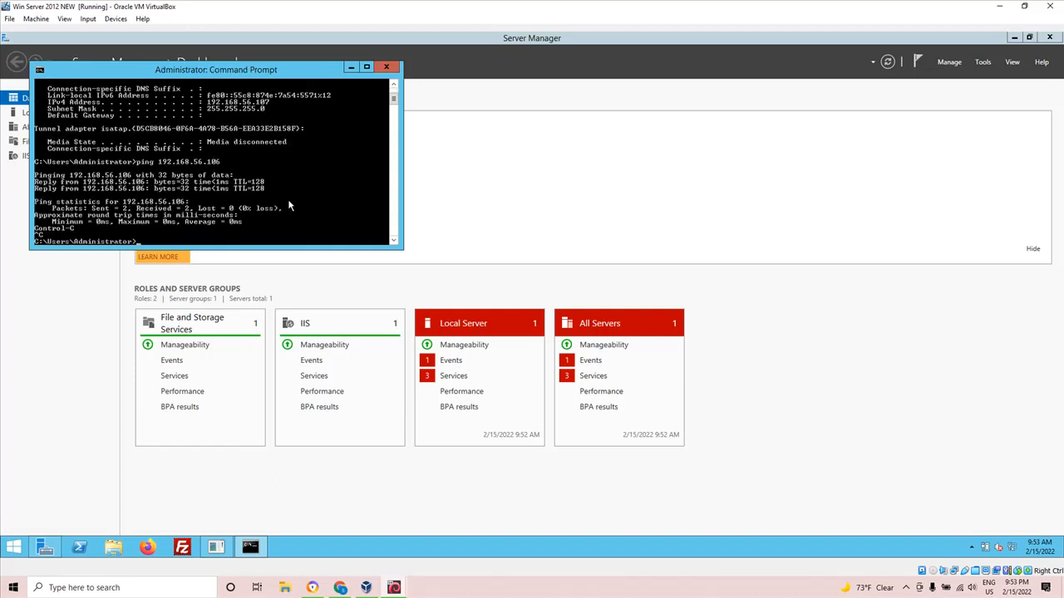
left_click(539, 238)
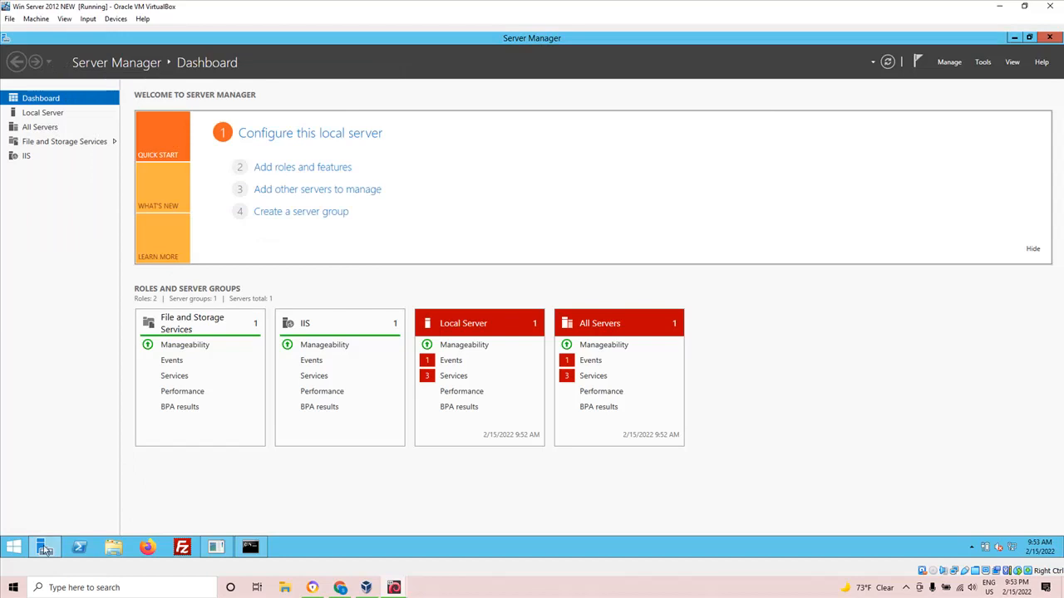
mouse_move(39, 551)
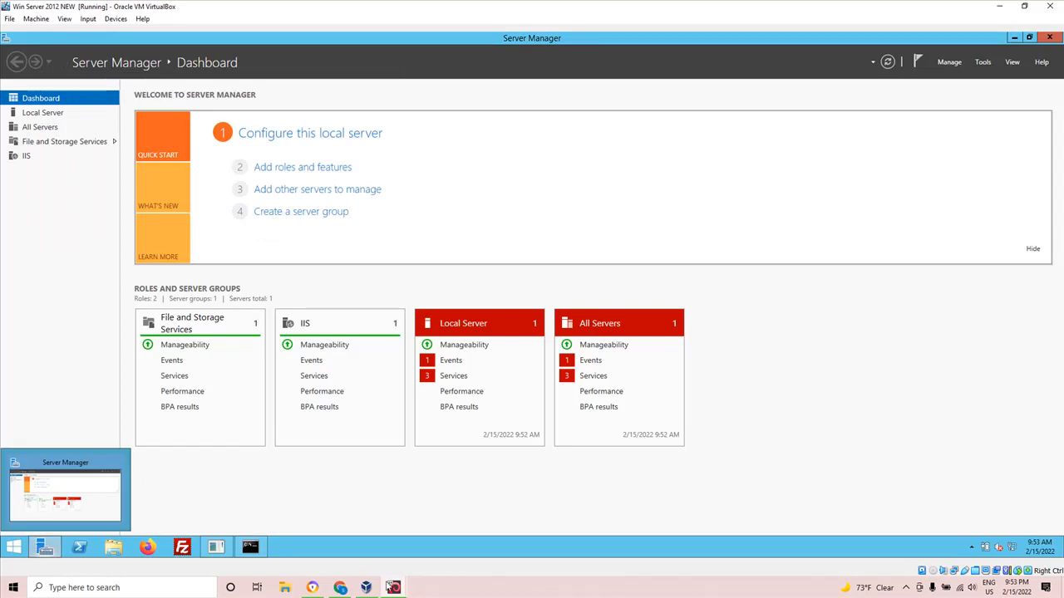
left_click(905, 588)
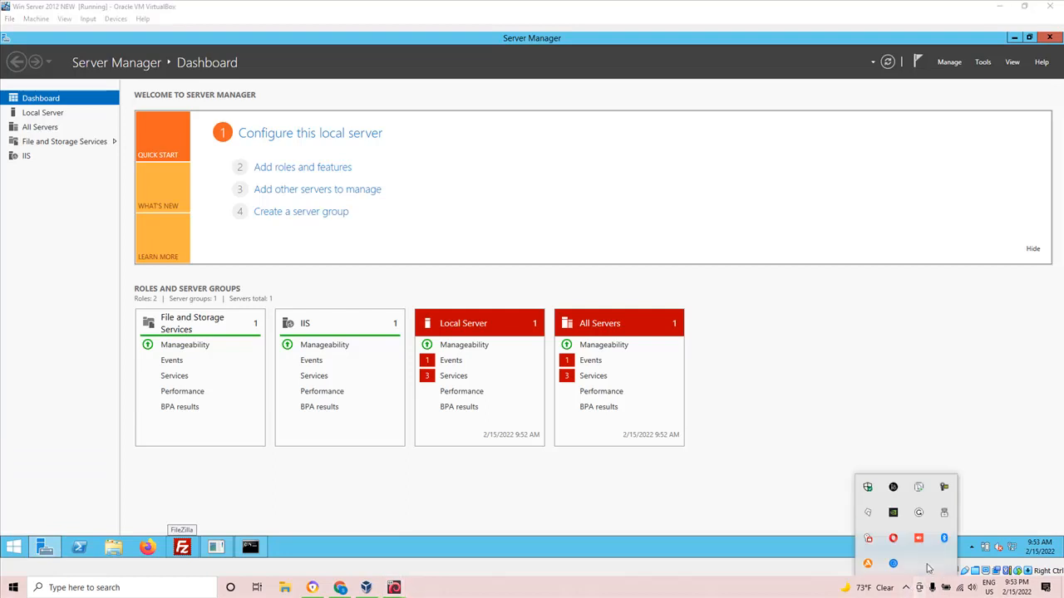
left_click(944, 487)
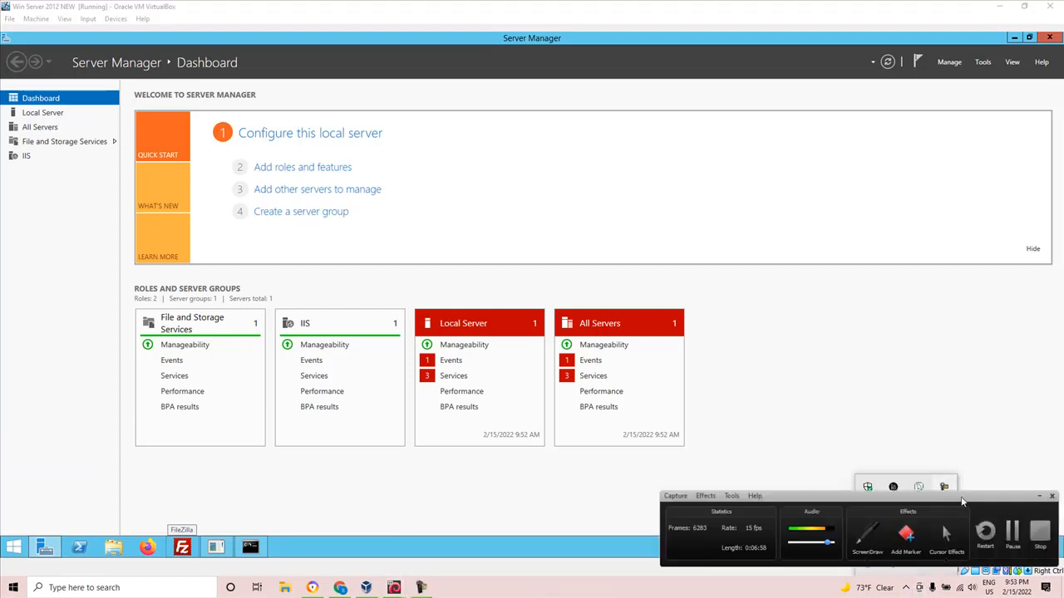
left_click(1012, 532)
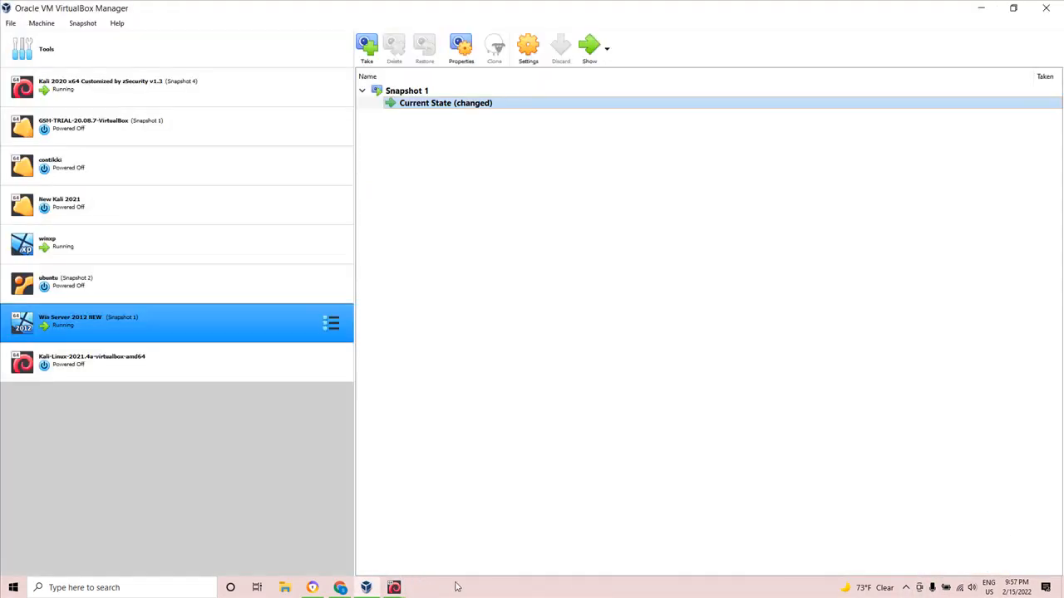
Return to the Win Server 2012 NEW machine, close the Remove Roles and Features Wizard, dismiss the mouse pointer notice, and close Server Manager.
mouse_move(376, 590)
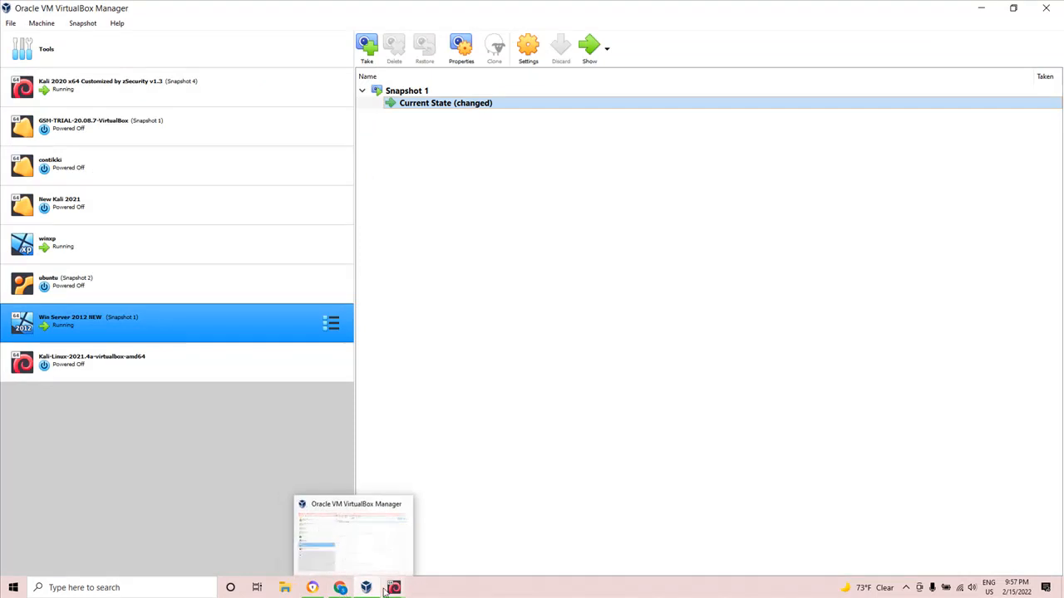
left_click(489, 547)
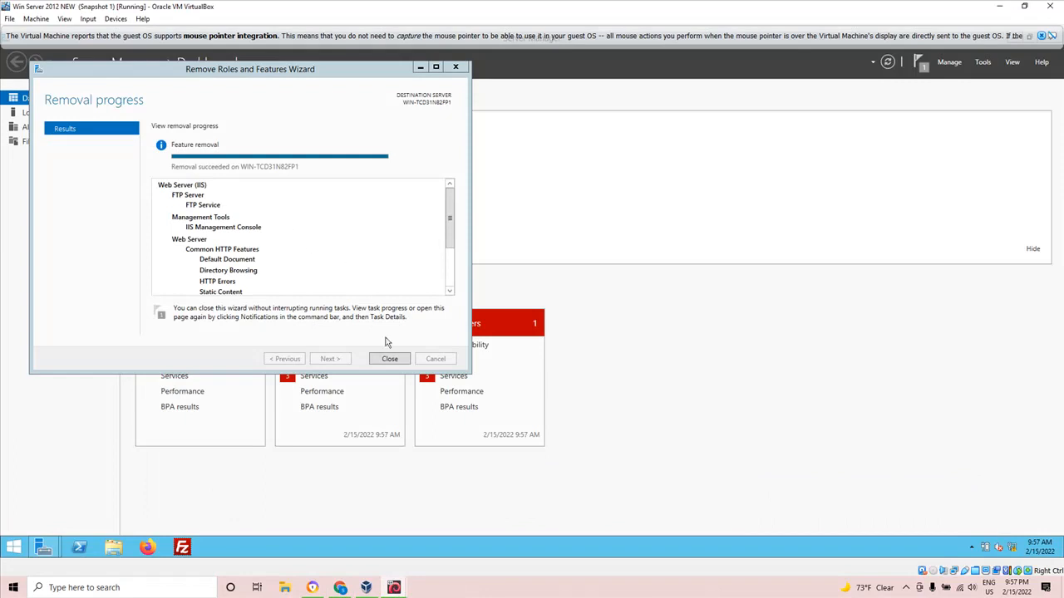
left_click(392, 363)
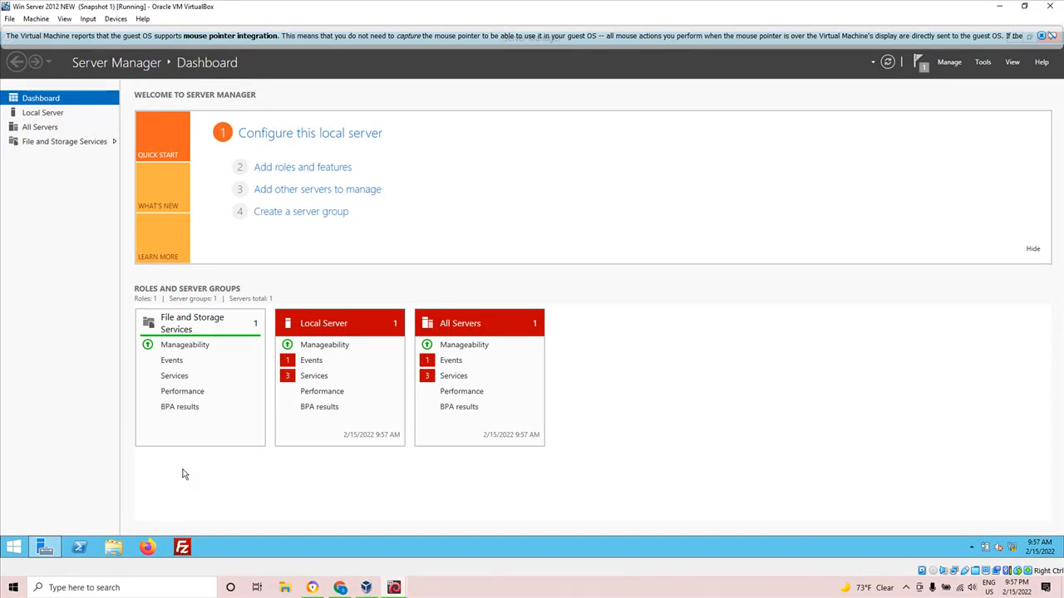
left_click(1051, 36)
left_click(1049, 37)
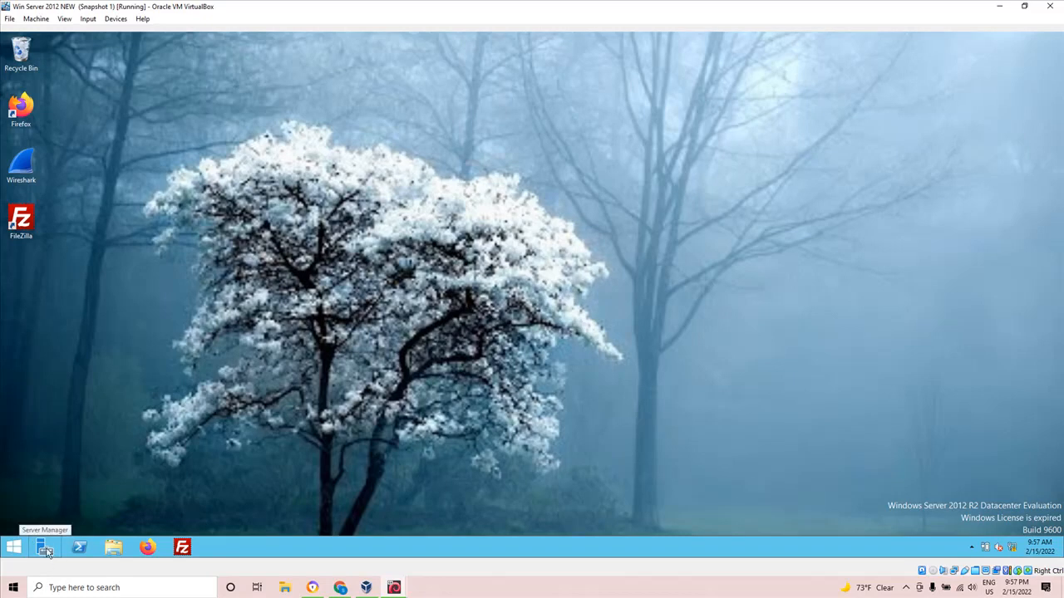
Open Server Manager and start adding roles with a role-based or feature-based installation on the server selected from the server pool.
left_click(44, 548)
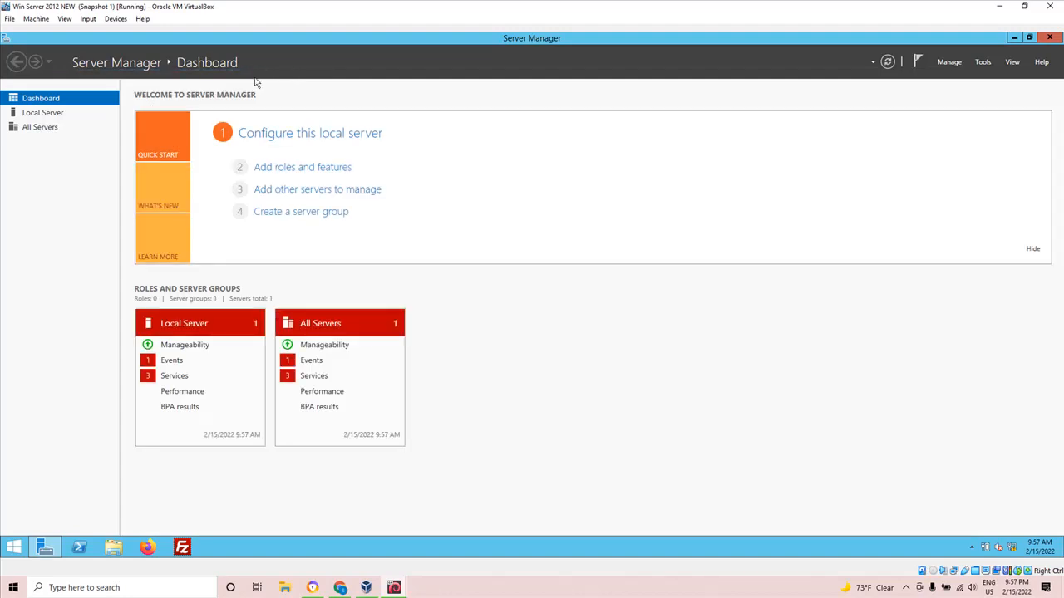
left_click(279, 172)
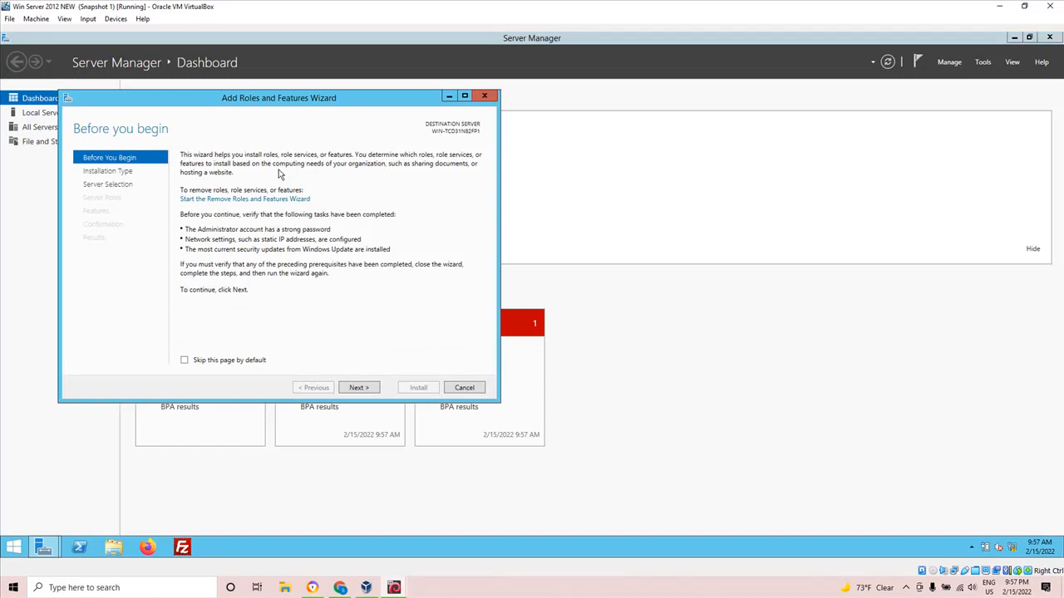
left_click(358, 389)
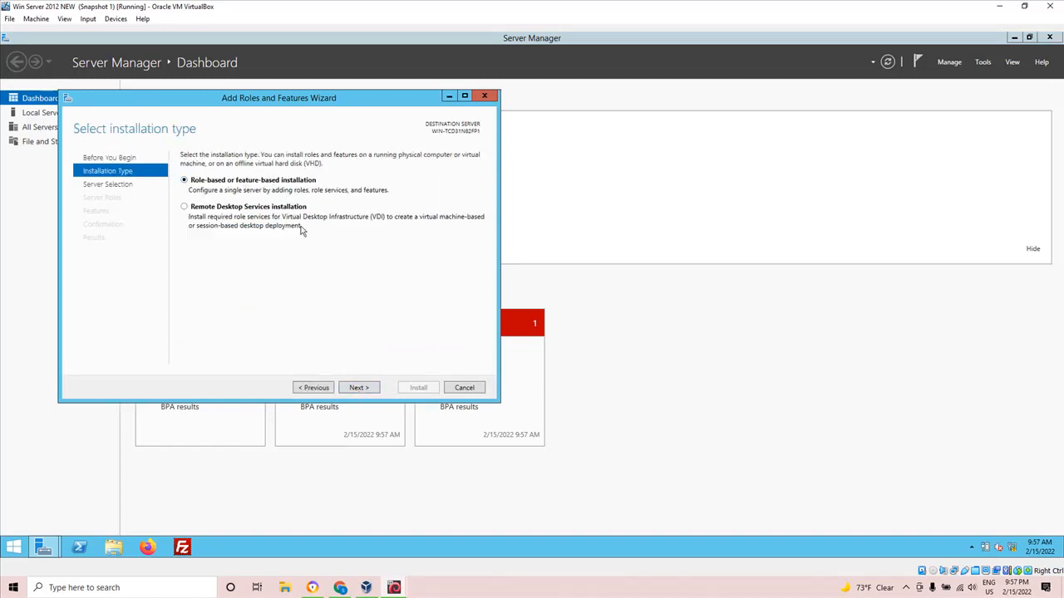
left_click(361, 392)
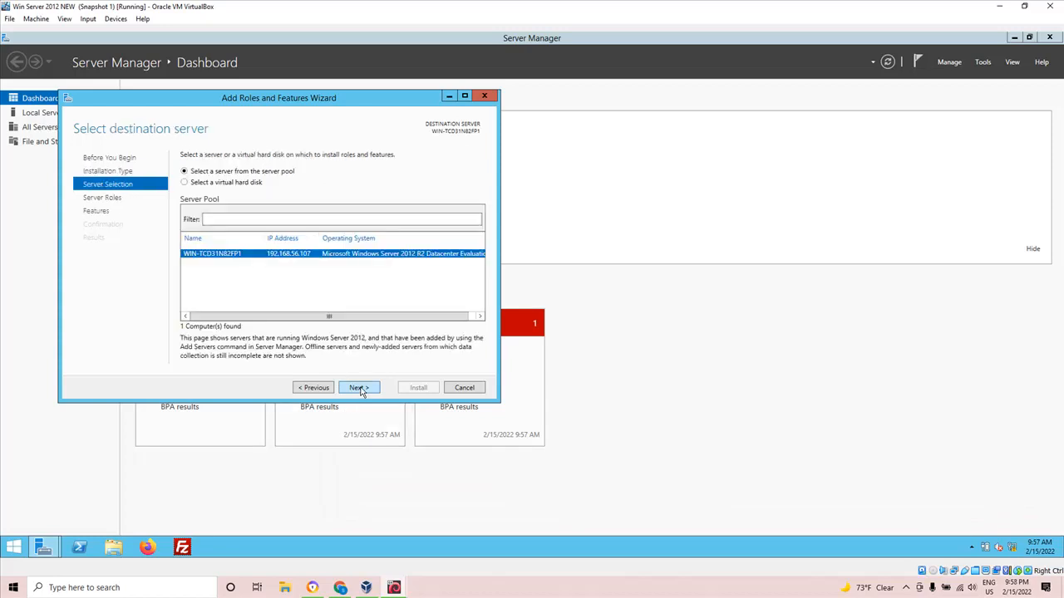
left_click(362, 392)
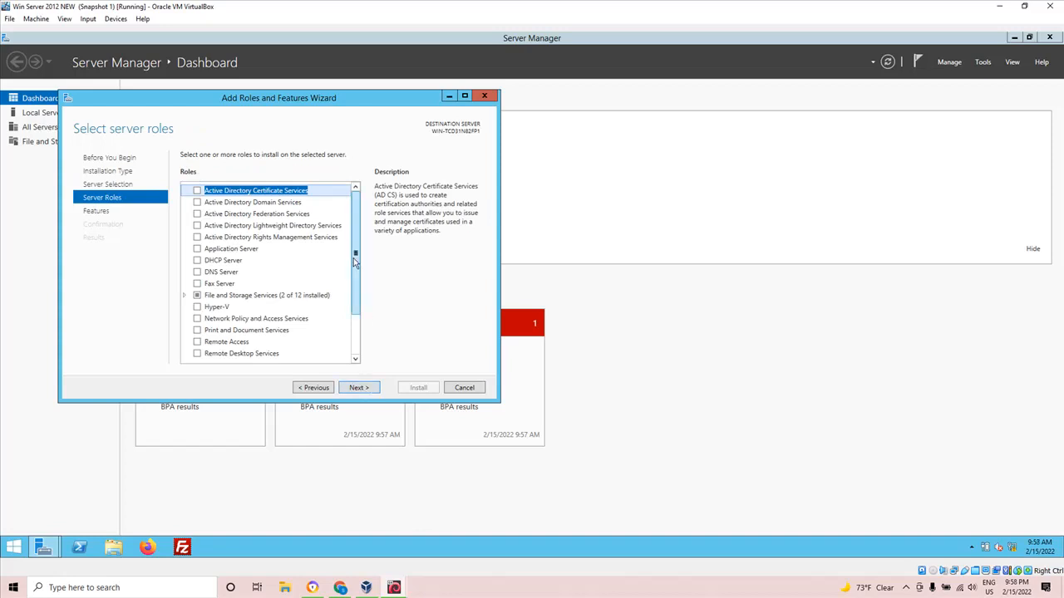
Select the Web Server (IIS) role with its required management tools, keep the default features, and proceed to the role services.
scroll(353, 335, "down", 2)
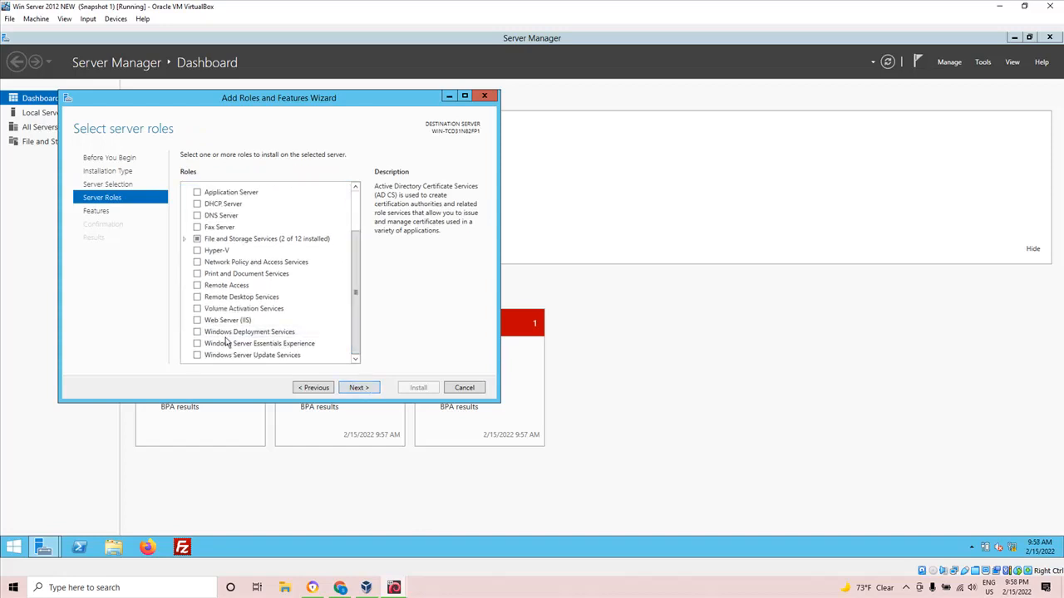
left_click(198, 322)
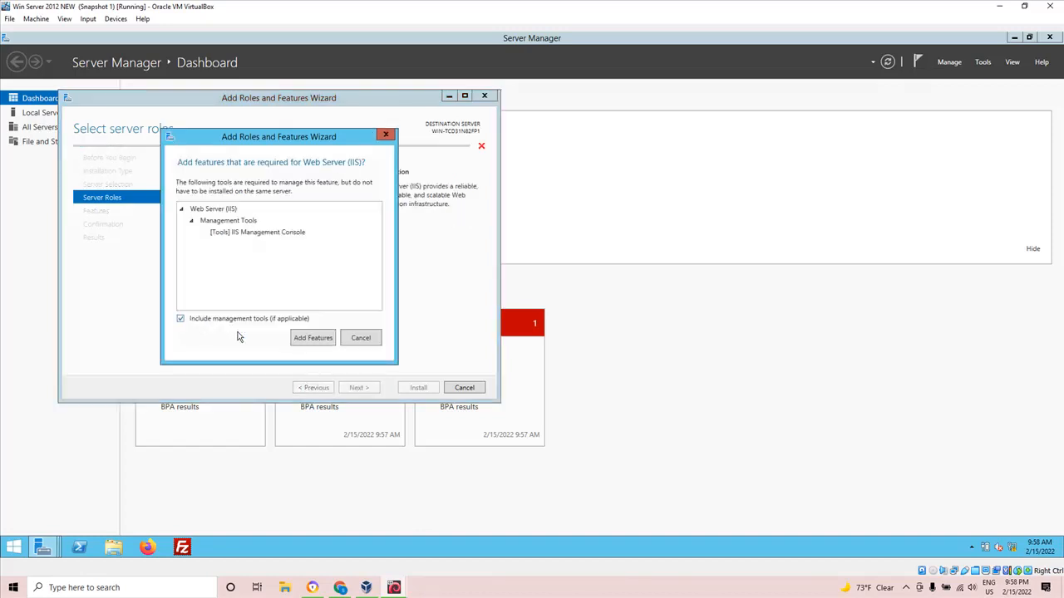
left_click(301, 340)
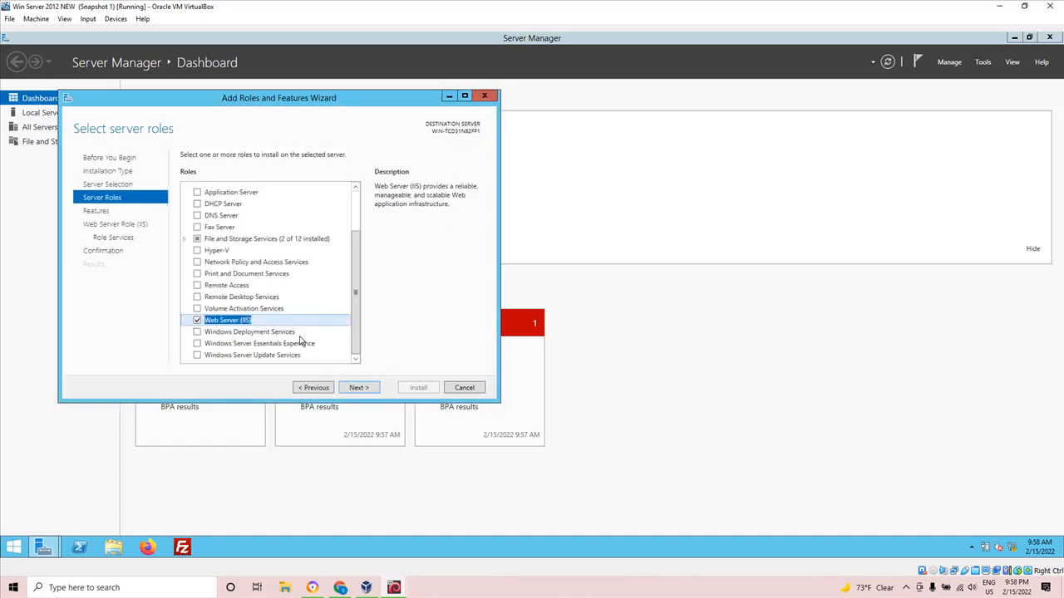
left_click(357, 389)
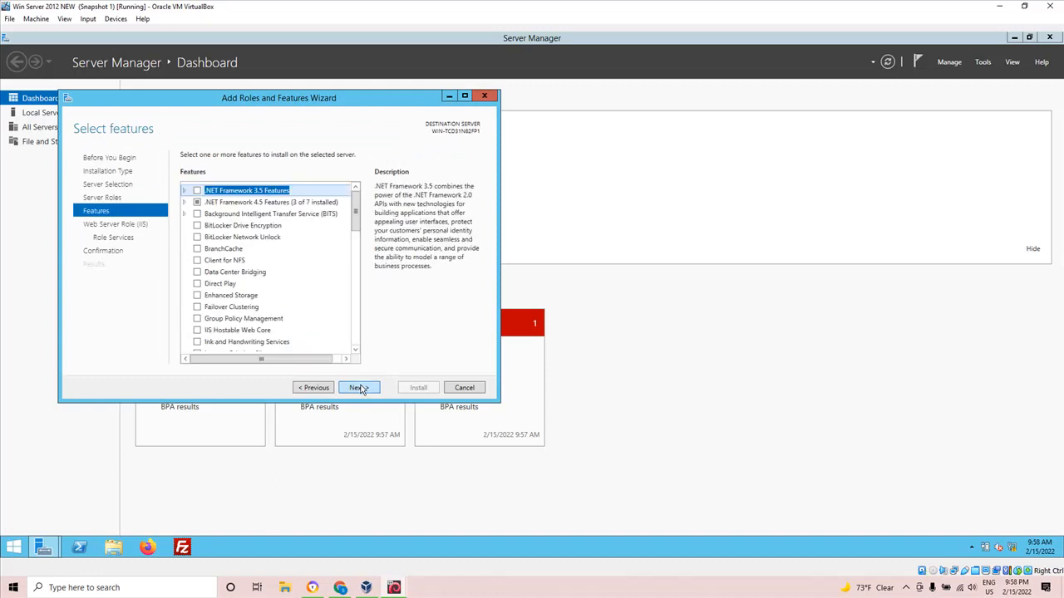
left_click(360, 388)
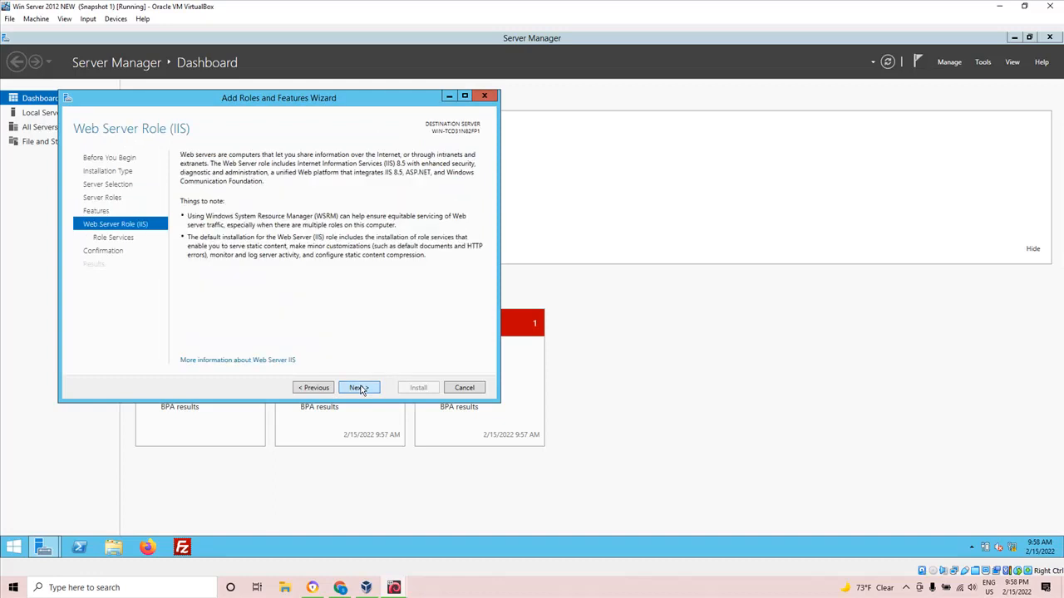
left_click(360, 388)
Include the FTP Server role service with FTP Service, start the installation, and close the wizard while it runs.
left_click_drag(358, 228, 355, 351)
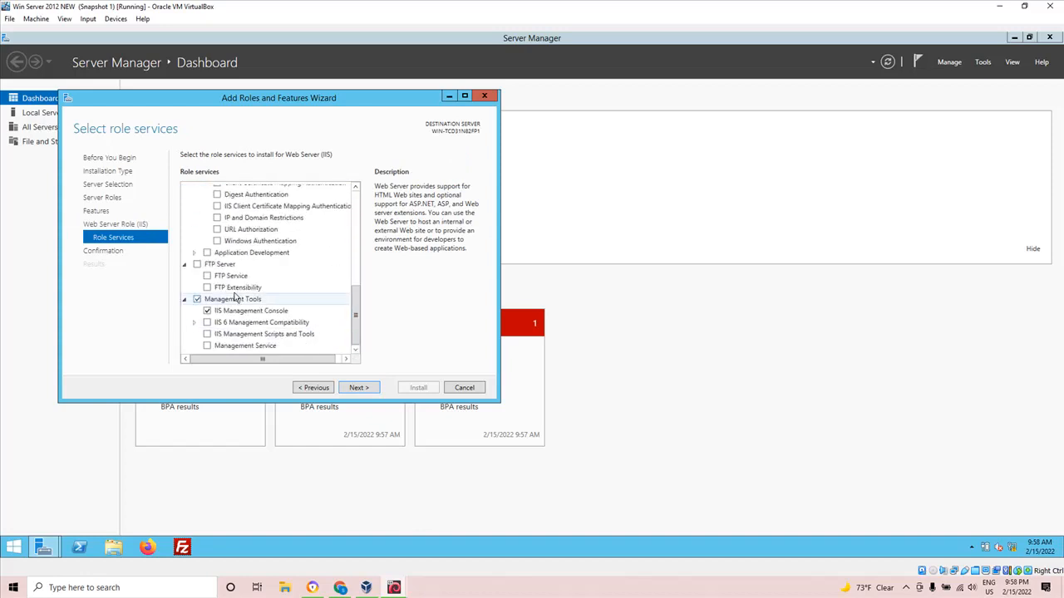
left_click(197, 265)
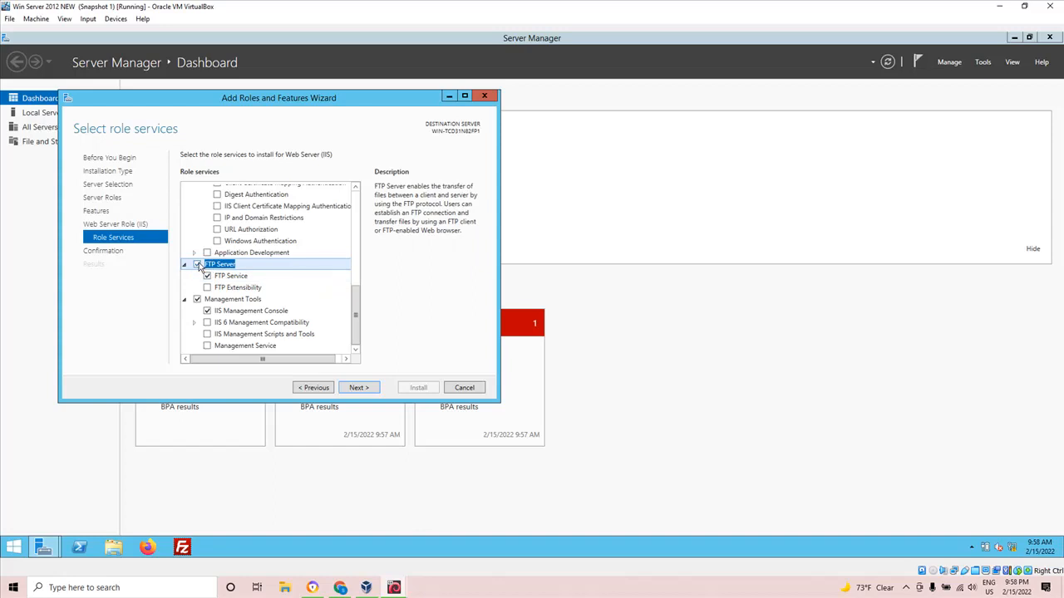
left_click(370, 390)
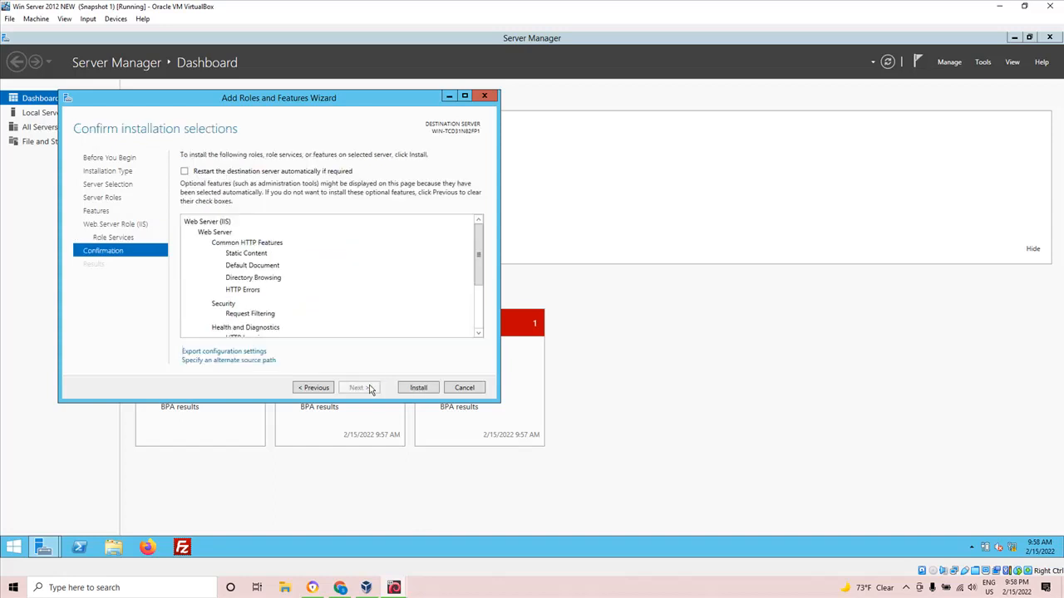
left_click(418, 390)
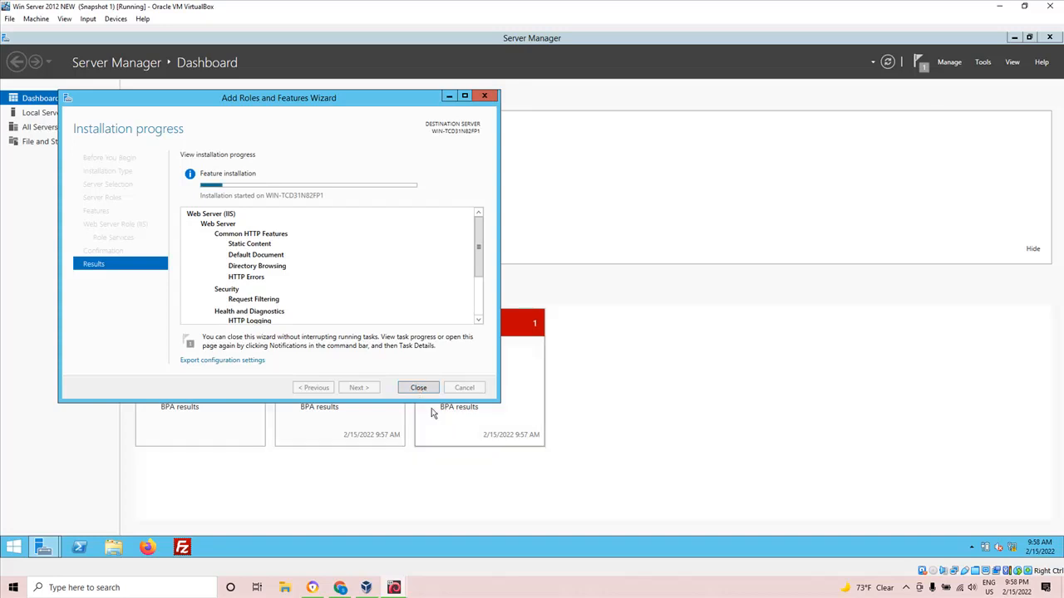
left_click(418, 388)
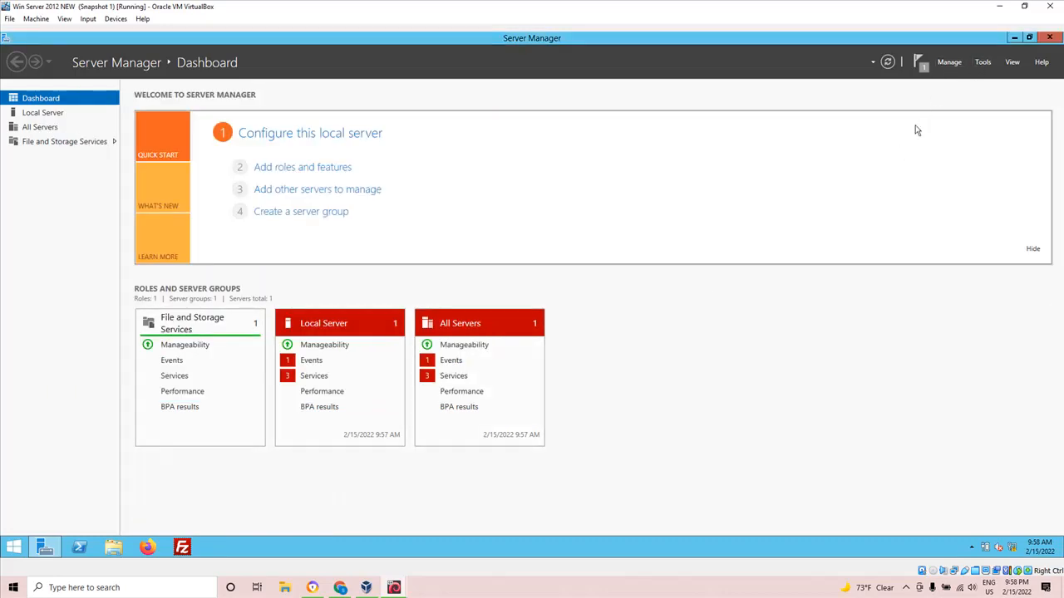
Check the feature installation's status and task details in the notifications, and look for Internet Information Services (IIS) Manager among the server tools.
left_click(921, 65)
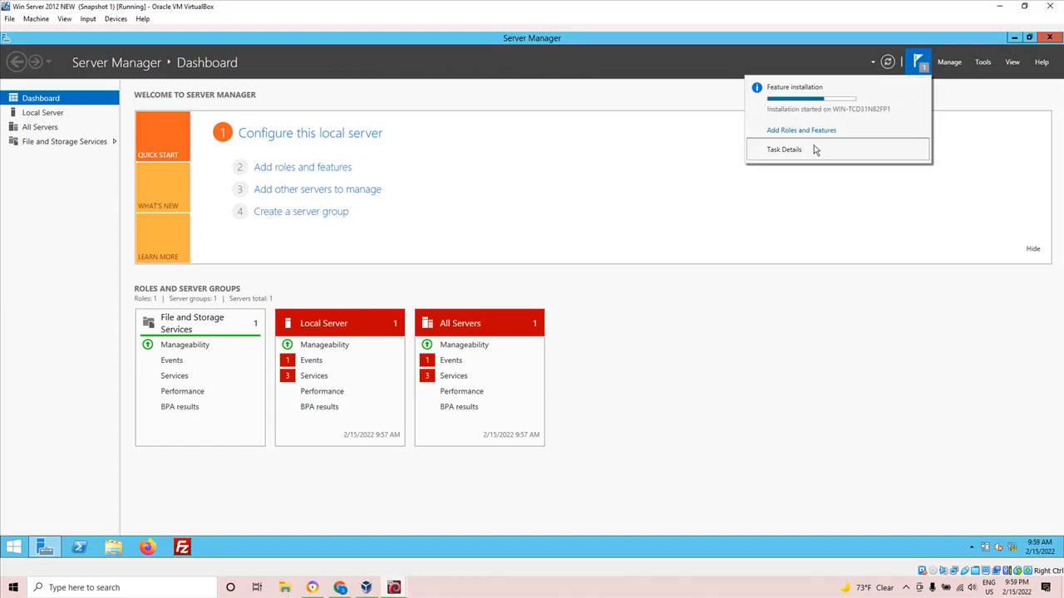
left_click(802, 151)
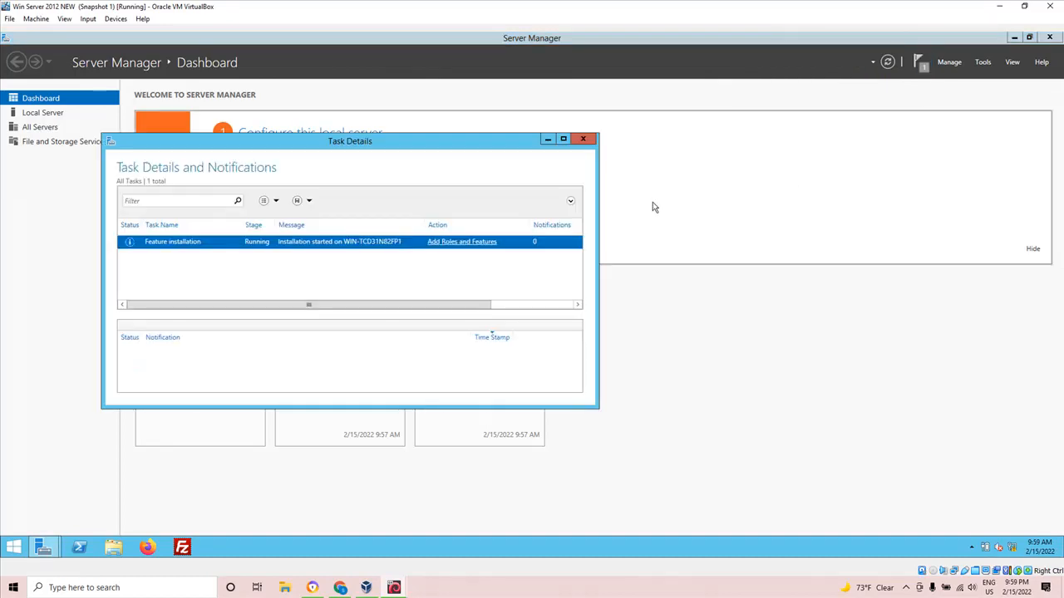
left_click(584, 139)
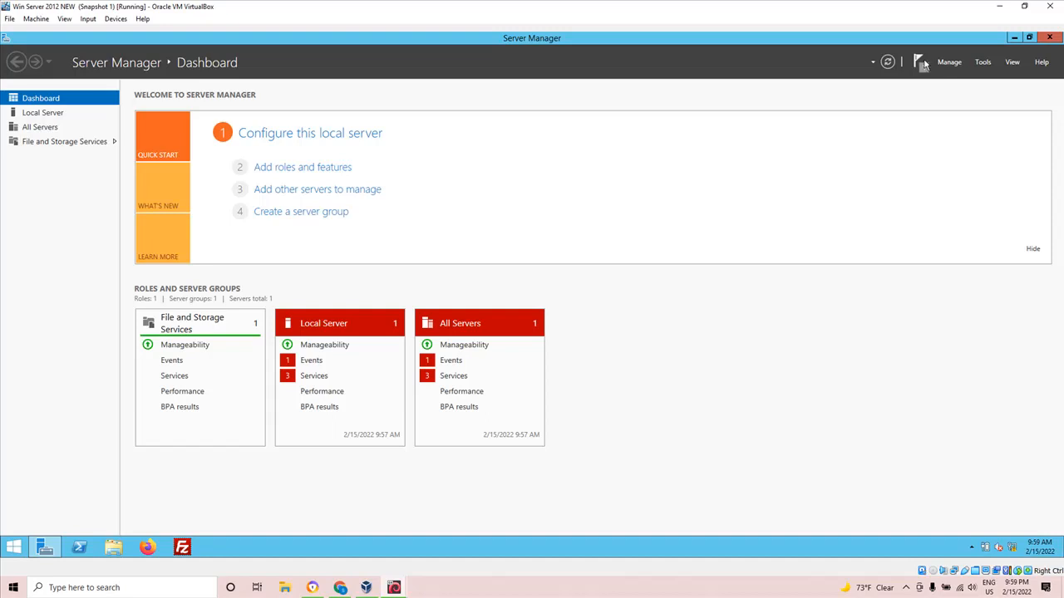
left_click(922, 65)
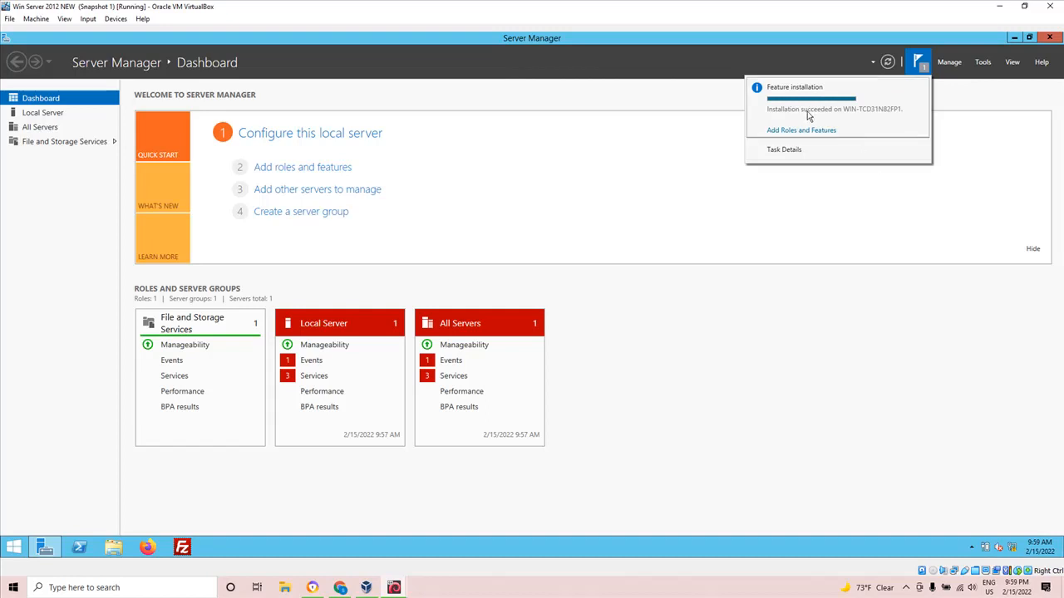
left_click(973, 114)
left_click(979, 63)
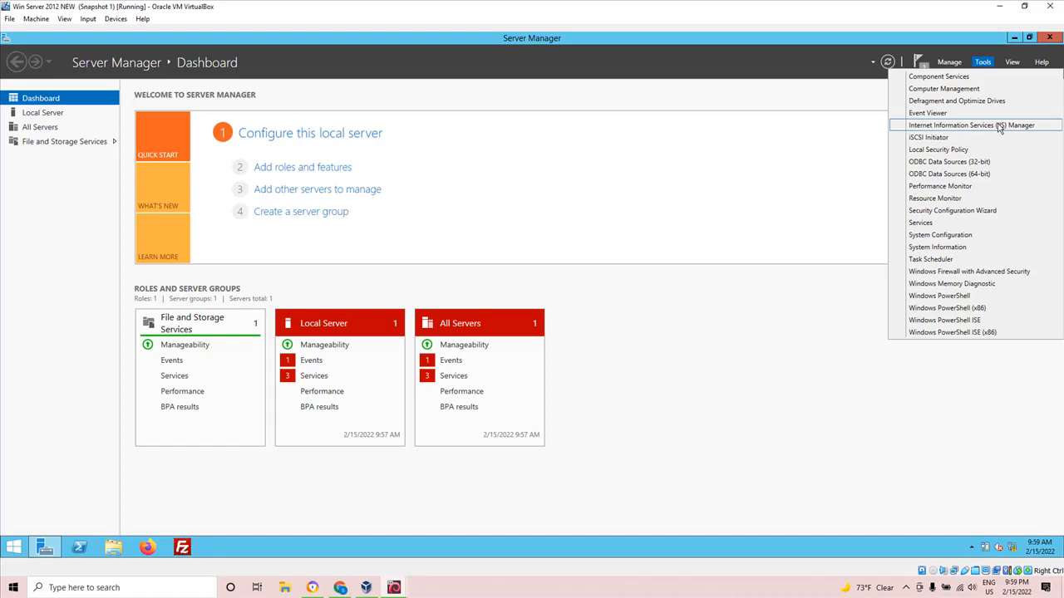
left_click(775, 181)
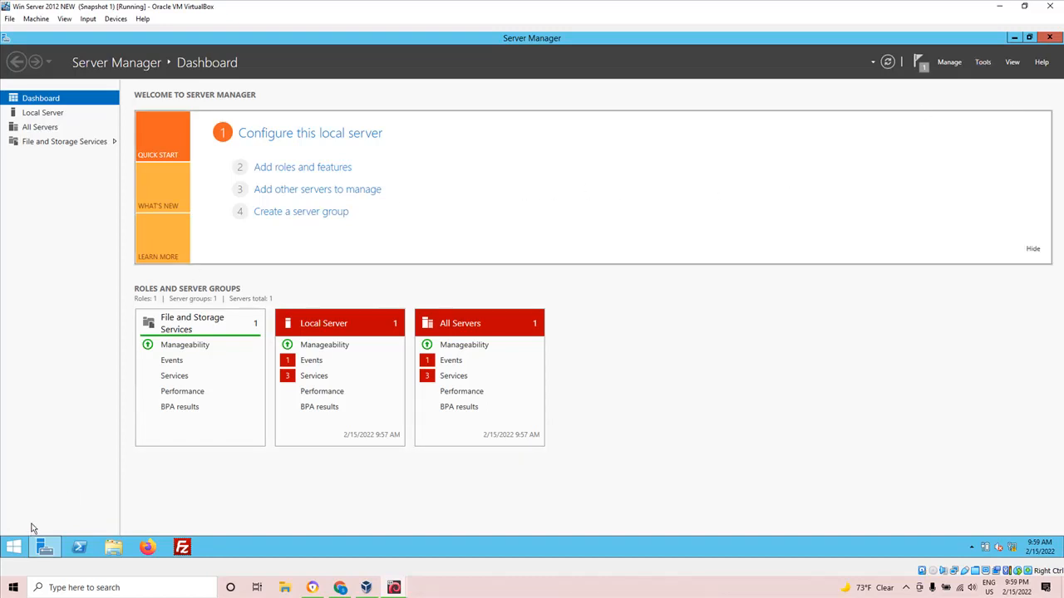
Close Server Manager and open File Explorer at This PC.
left_click(1049, 37)
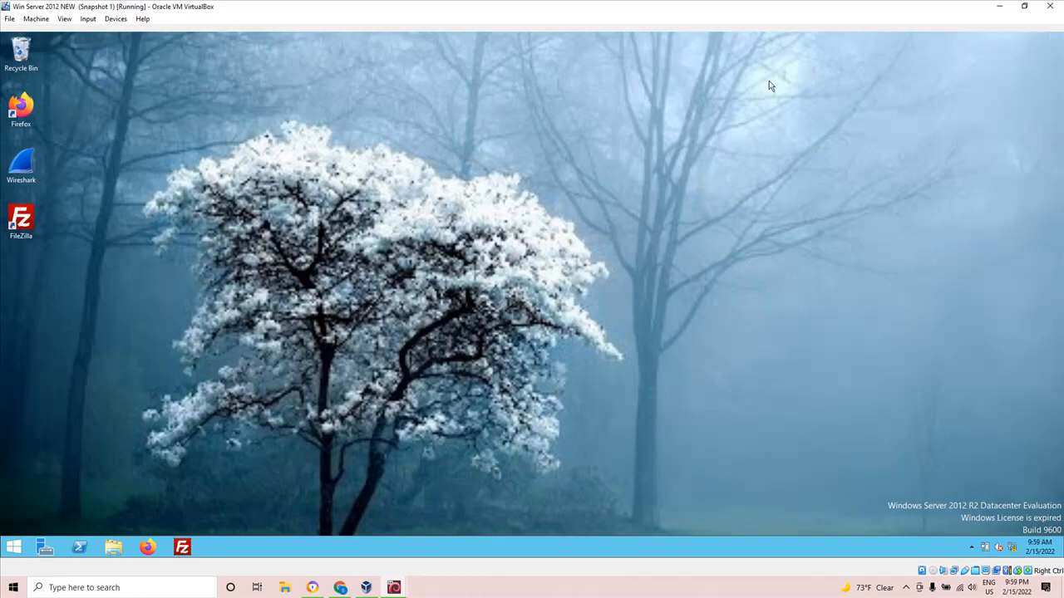
left_click(116, 547)
right_click(115, 547)
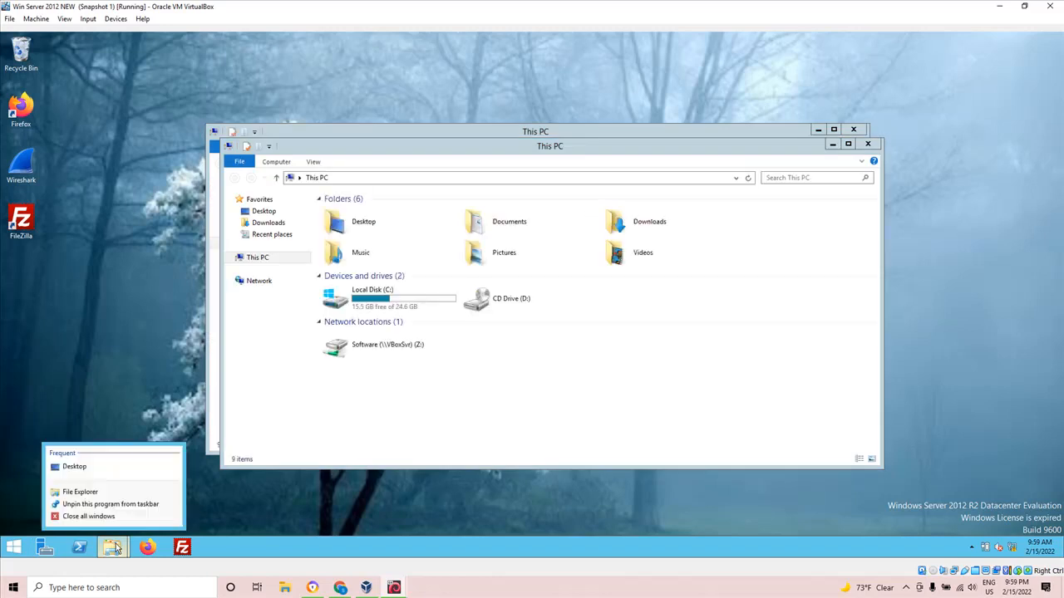
Open Local Disk (C:) in a single File Explorer window and check the contents of the newftp folder.
double_click(397, 314)
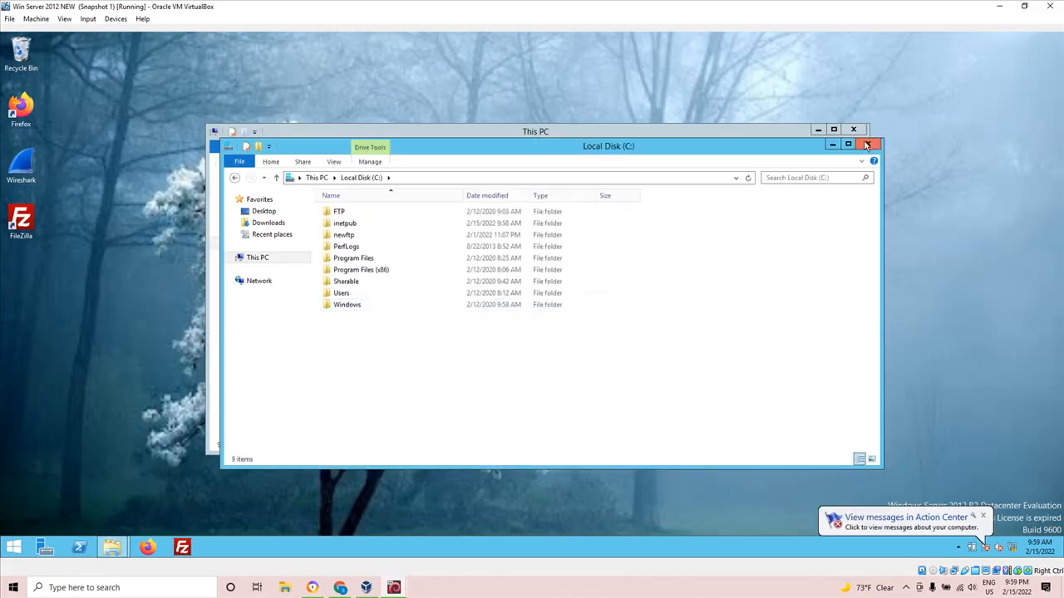
left_click(867, 146)
double_click(365, 289)
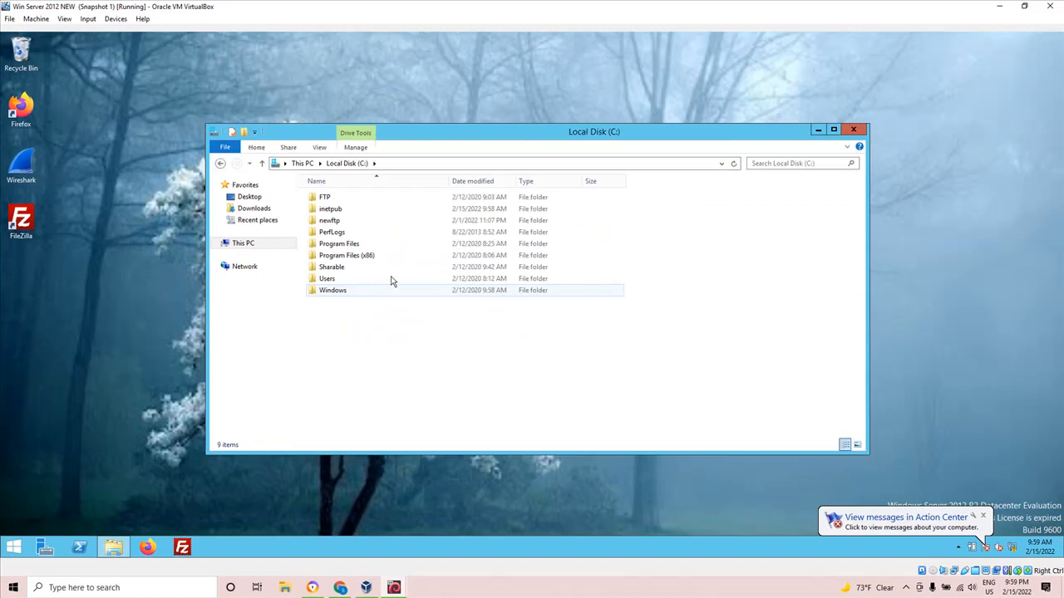
double_click(518, 133)
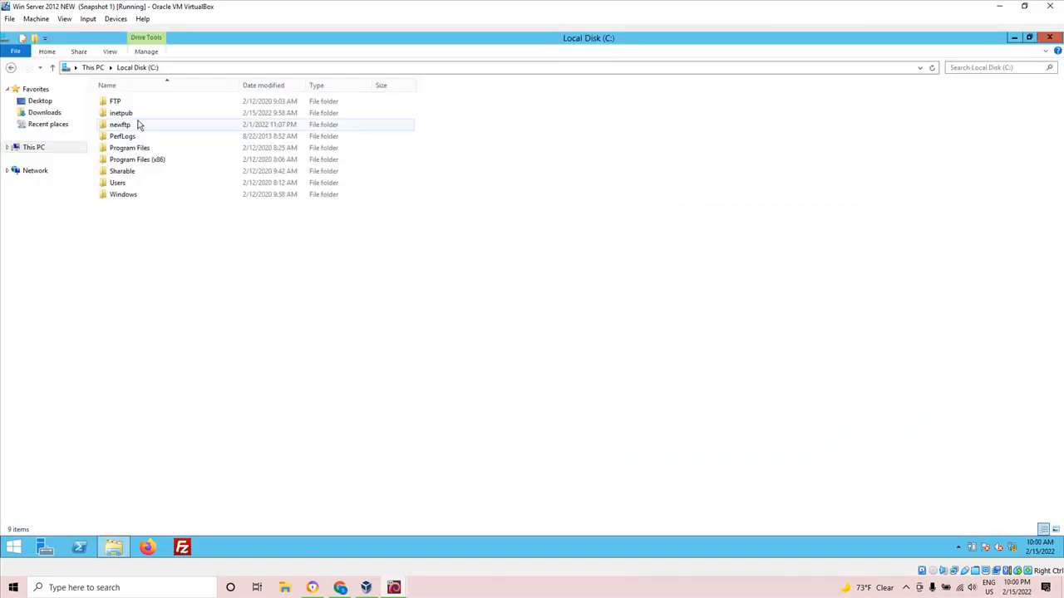
left_click(115, 126)
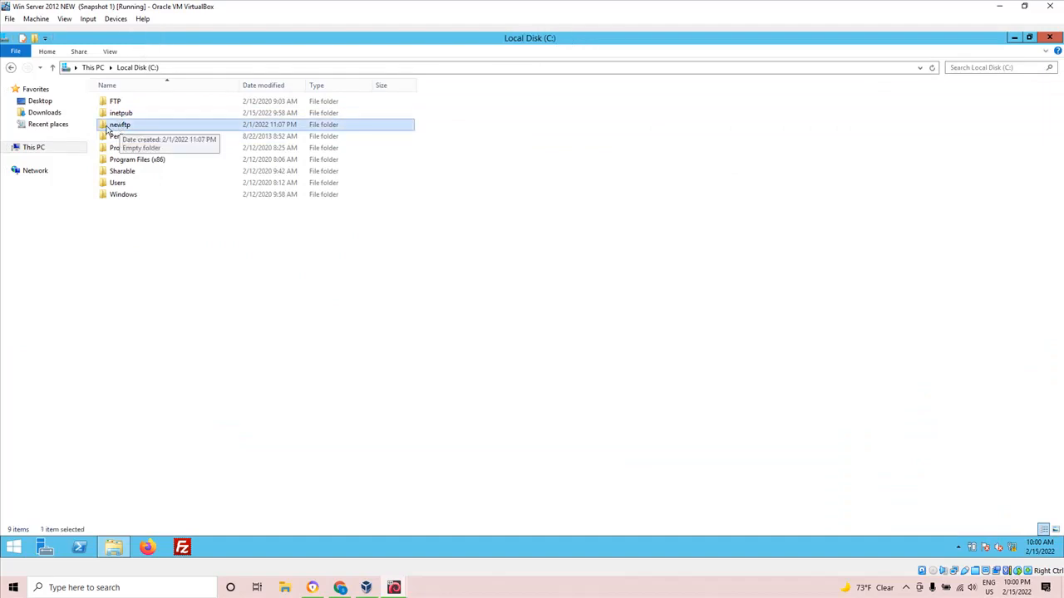
double_click(107, 127)
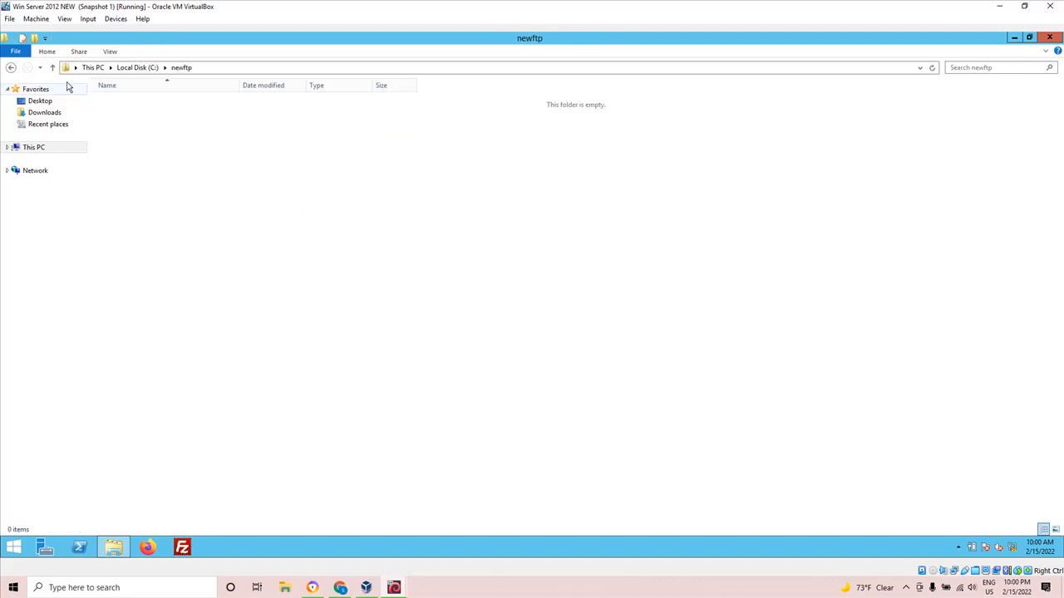
left_click(51, 67)
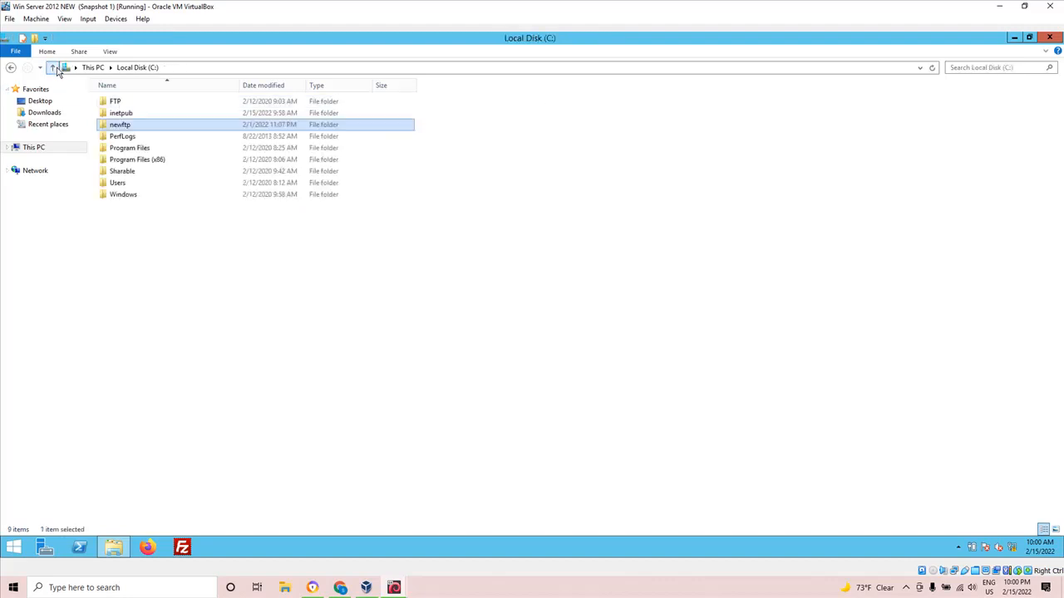
double_click(114, 129)
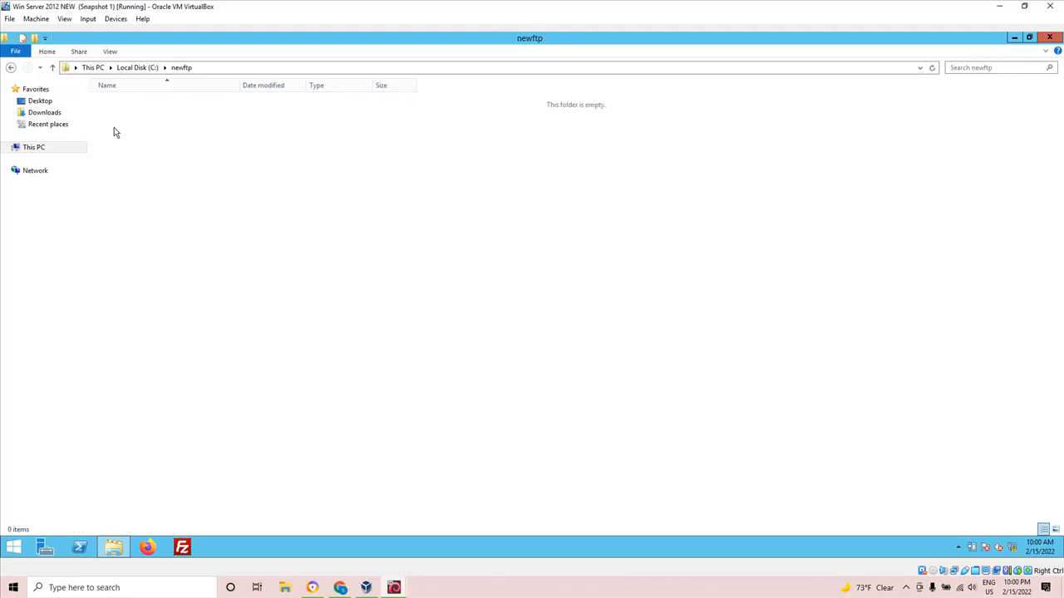
left_click(52, 67)
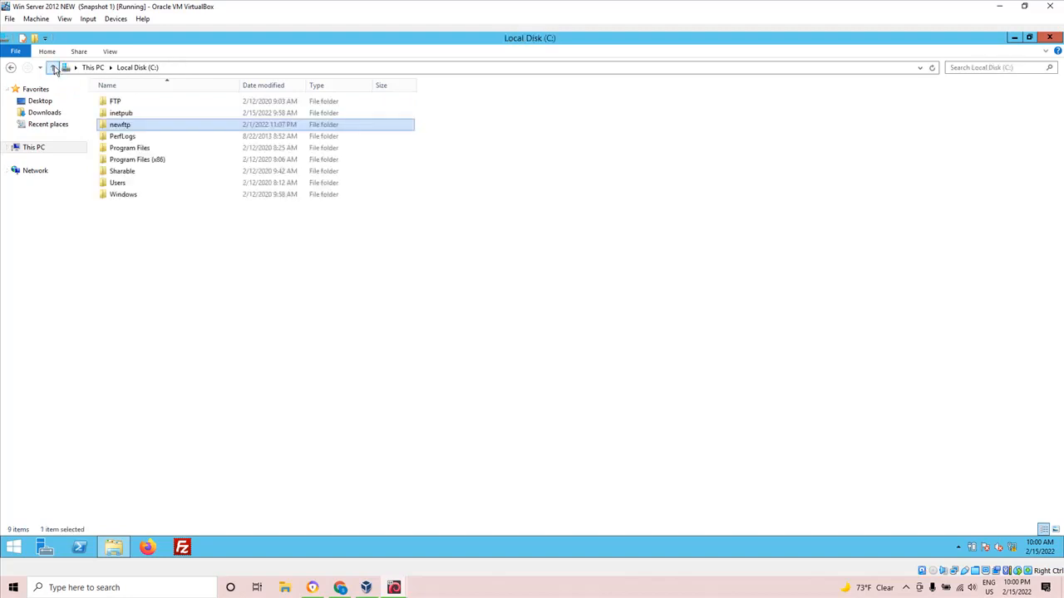
Create a text document named a1 inside the C: drive's newftp folder.
double_click(120, 125)
right_click(145, 160)
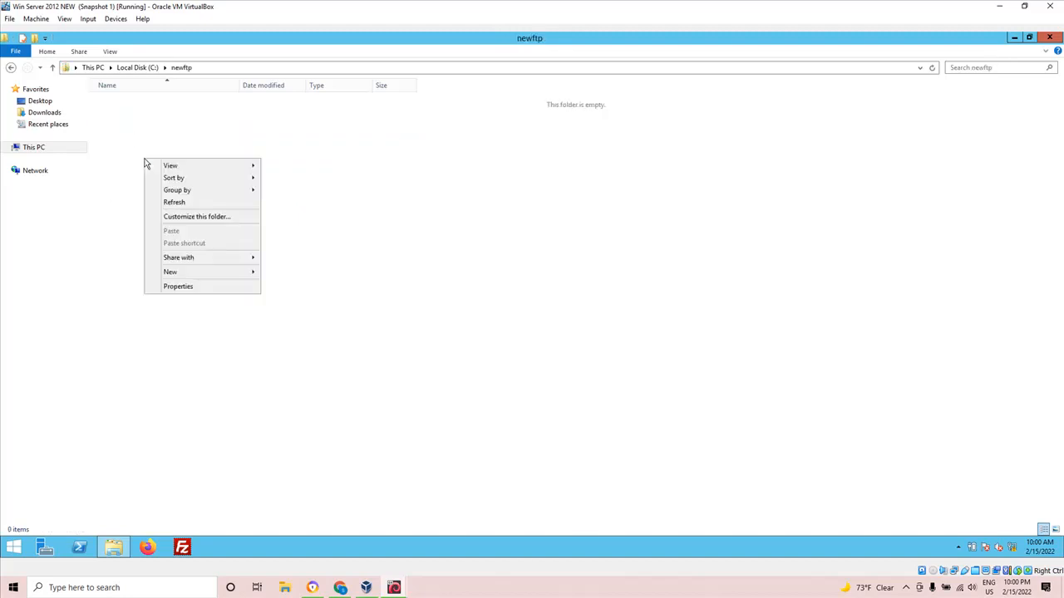
mouse_move(191, 279)
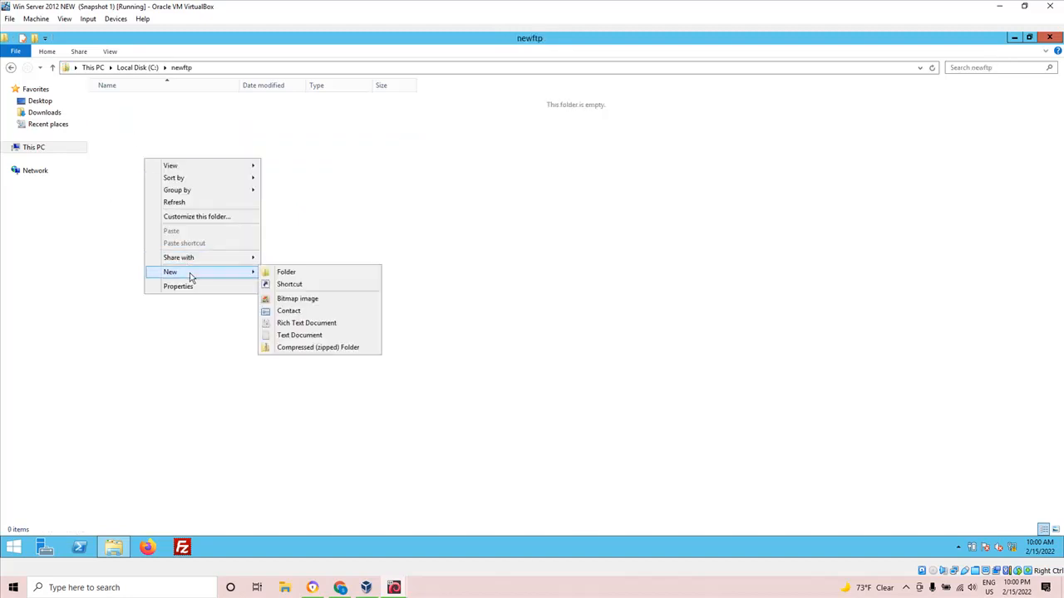
left_click(299, 335)
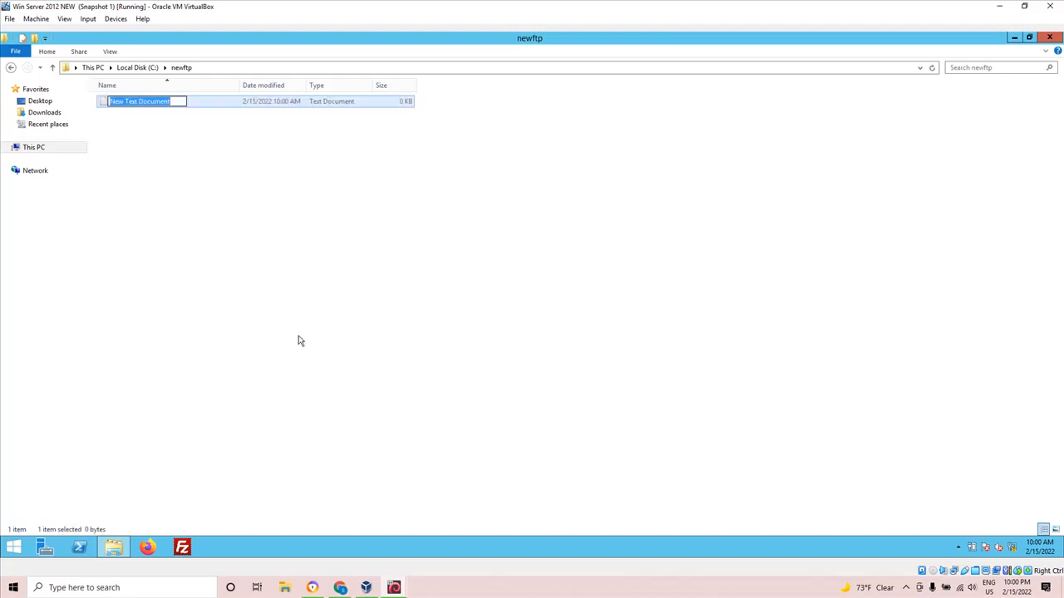
type("a1")
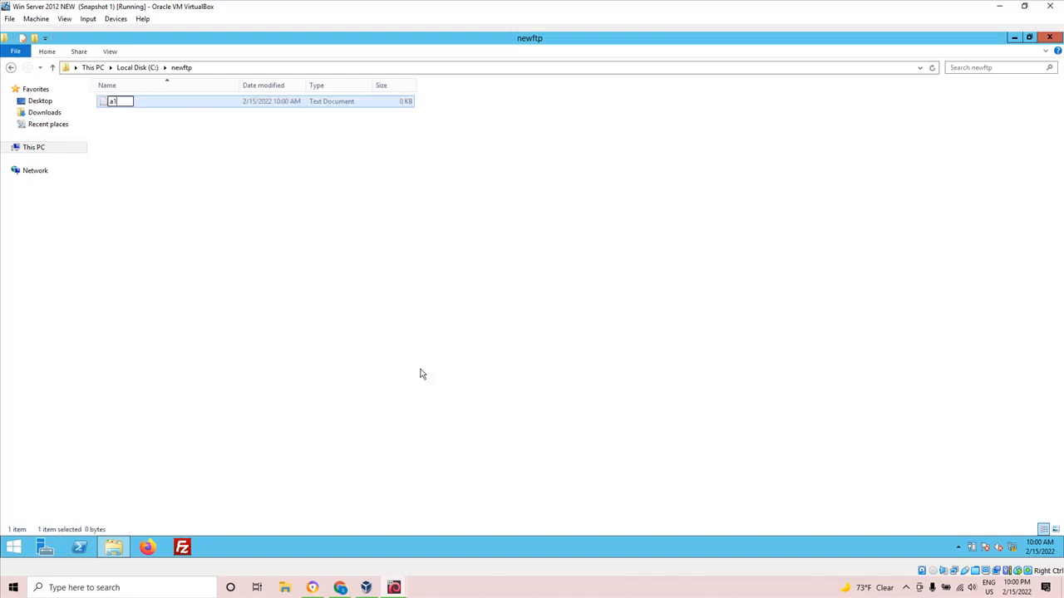
left_click(301, 275)
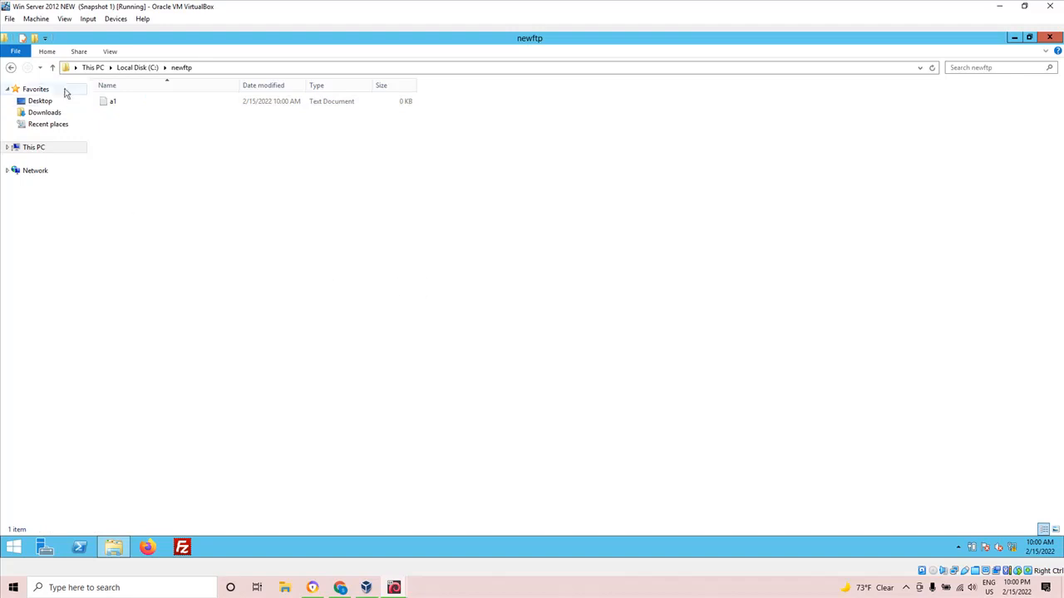
Review the newftp folder and its contents from the C: drive once more, and close File Explorer.
left_click(57, 71)
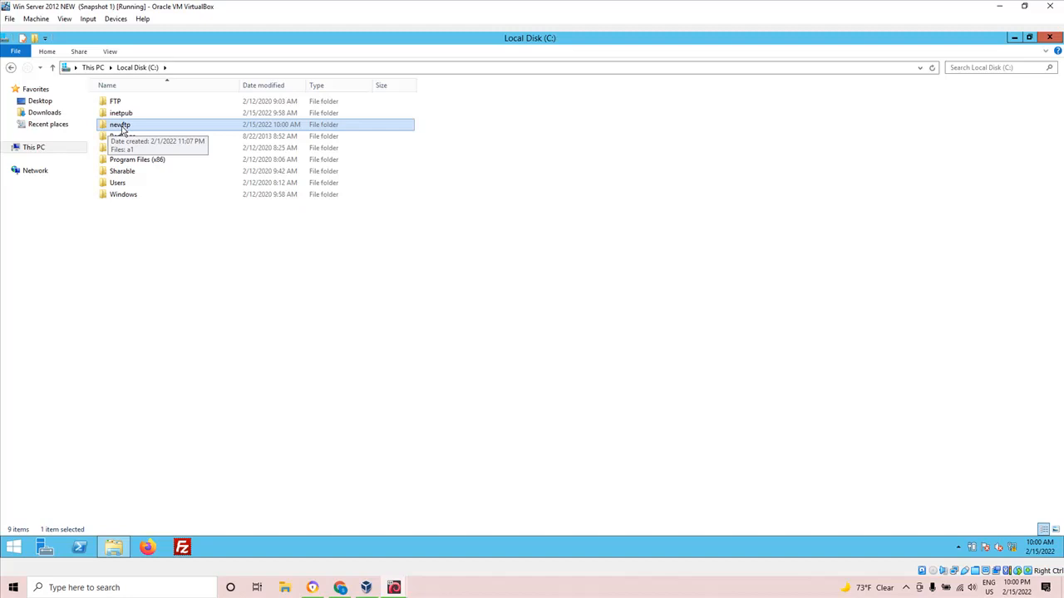
right_click(122, 129)
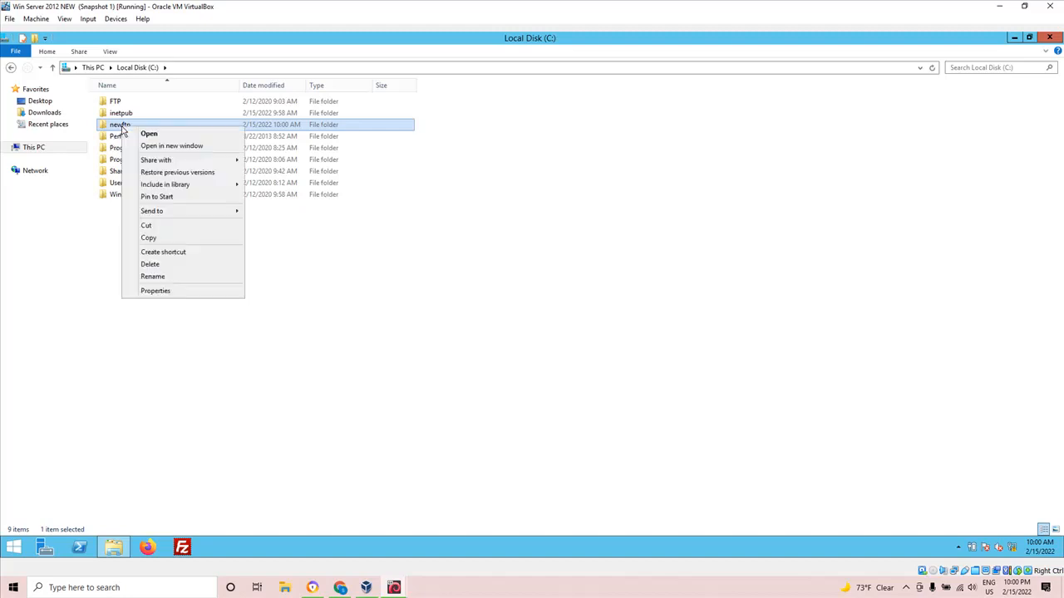
double_click(106, 126)
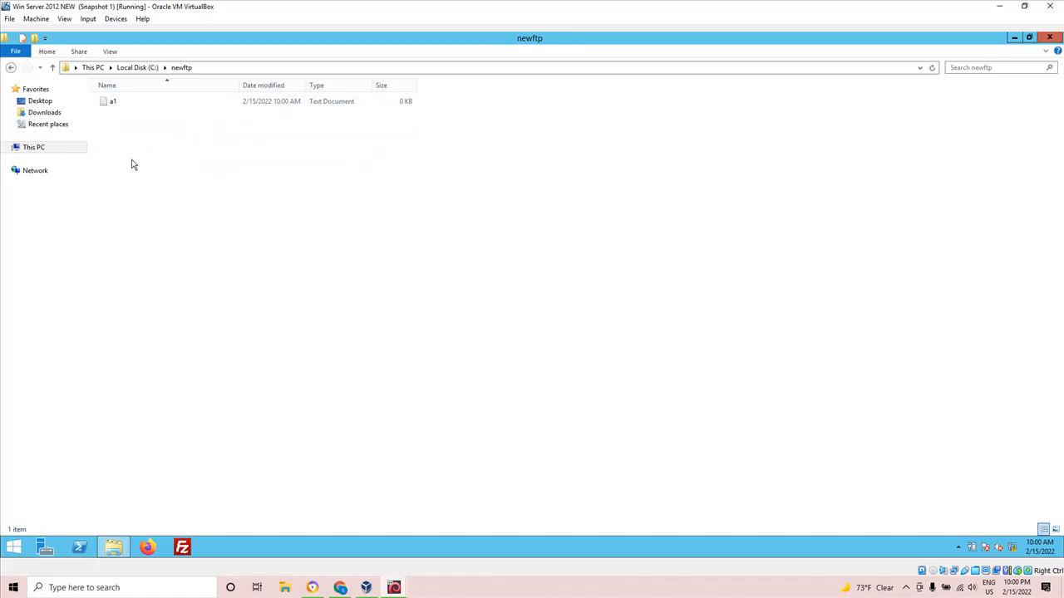
left_click(53, 68)
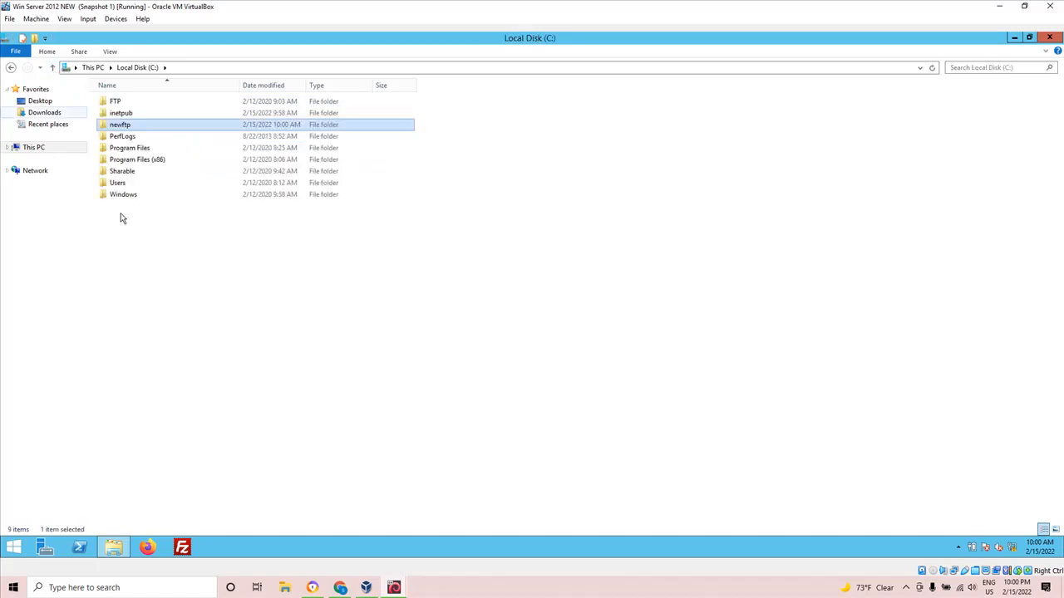
left_click(1050, 38)
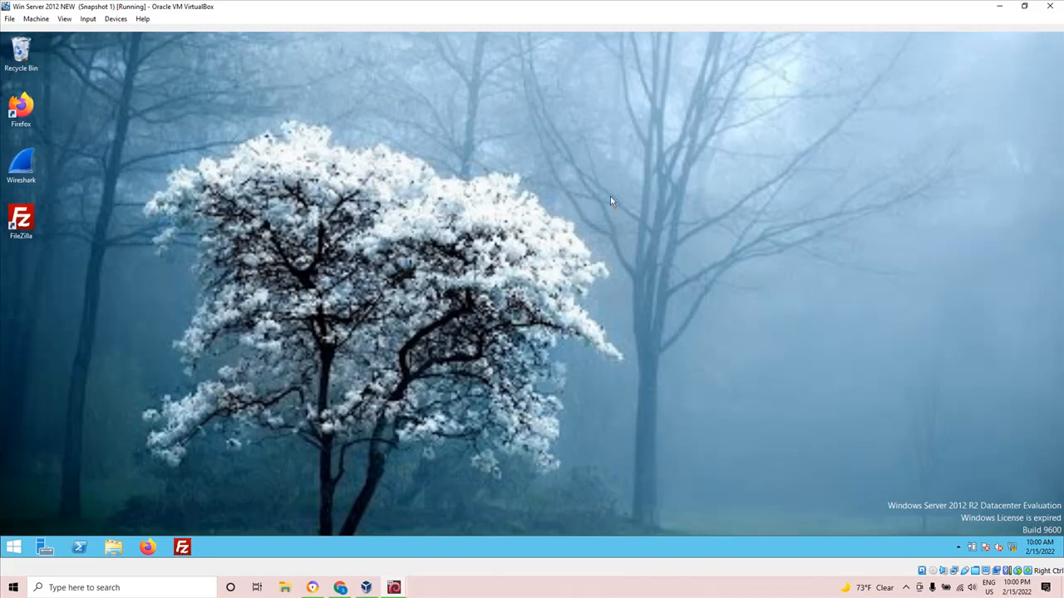
Open Computer Management from Server Manager, go to the local Users list, and start a new user account.
left_click(44, 550)
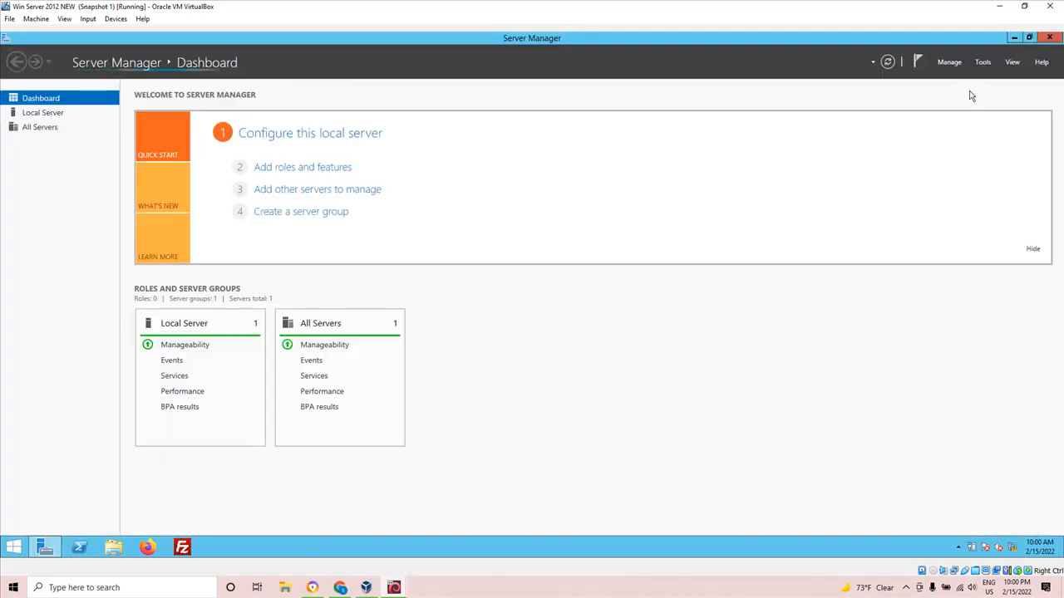
left_click(984, 65)
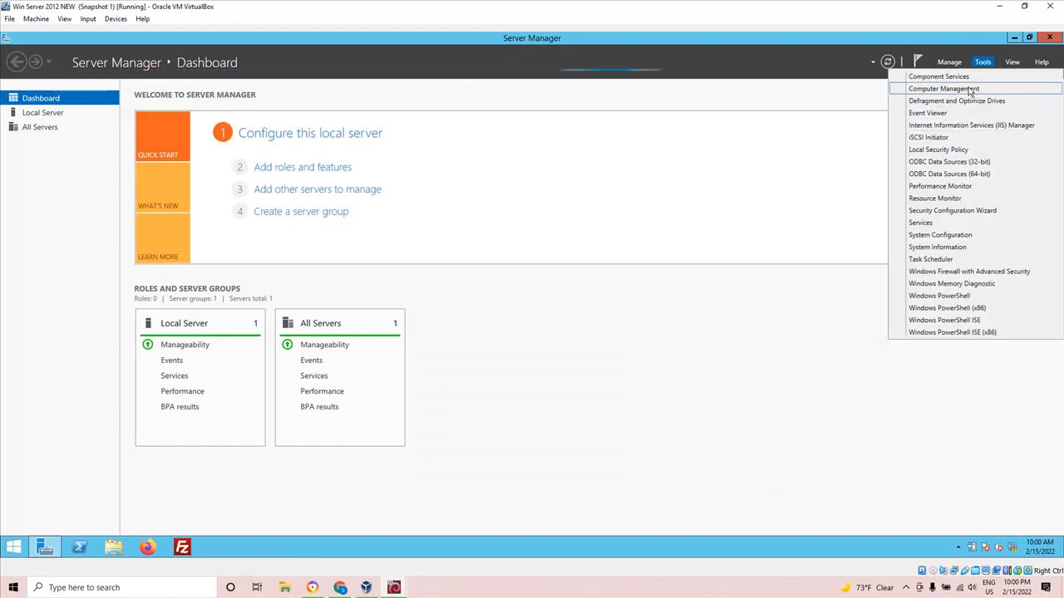
left_click(968, 89)
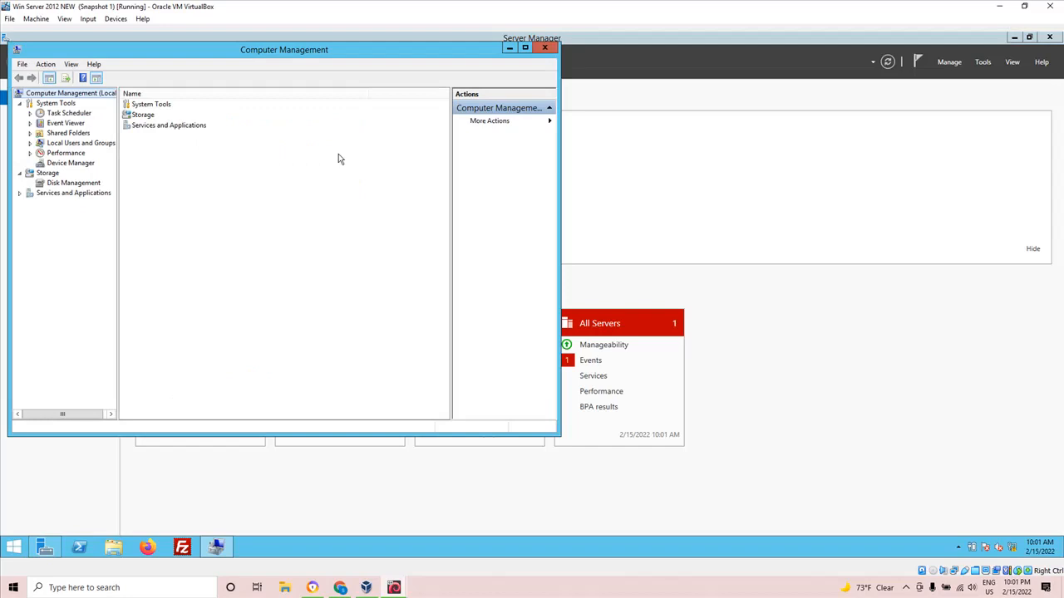
left_click(524, 47)
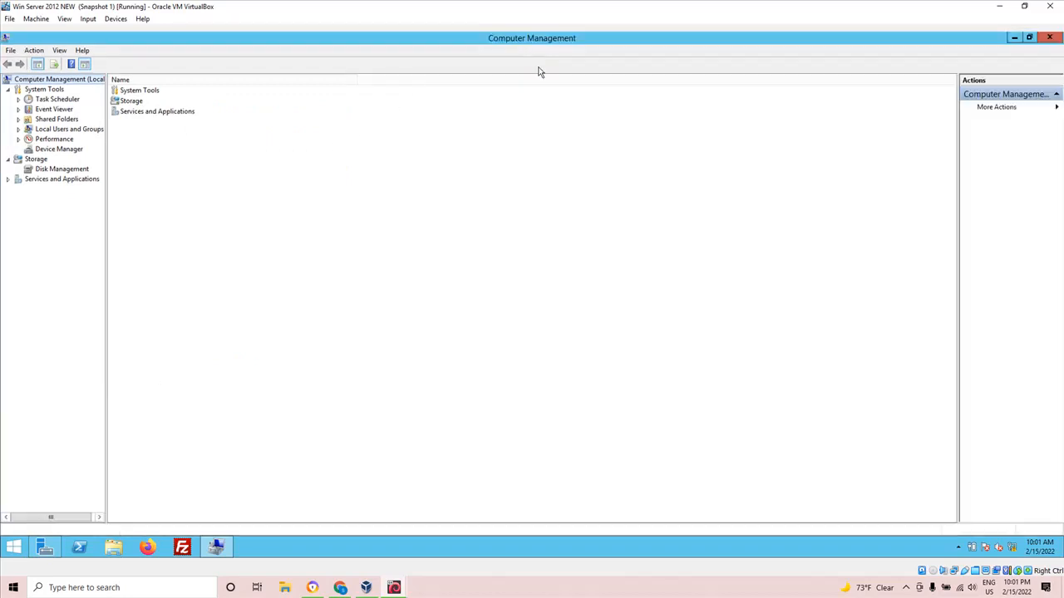
double_click(67, 131)
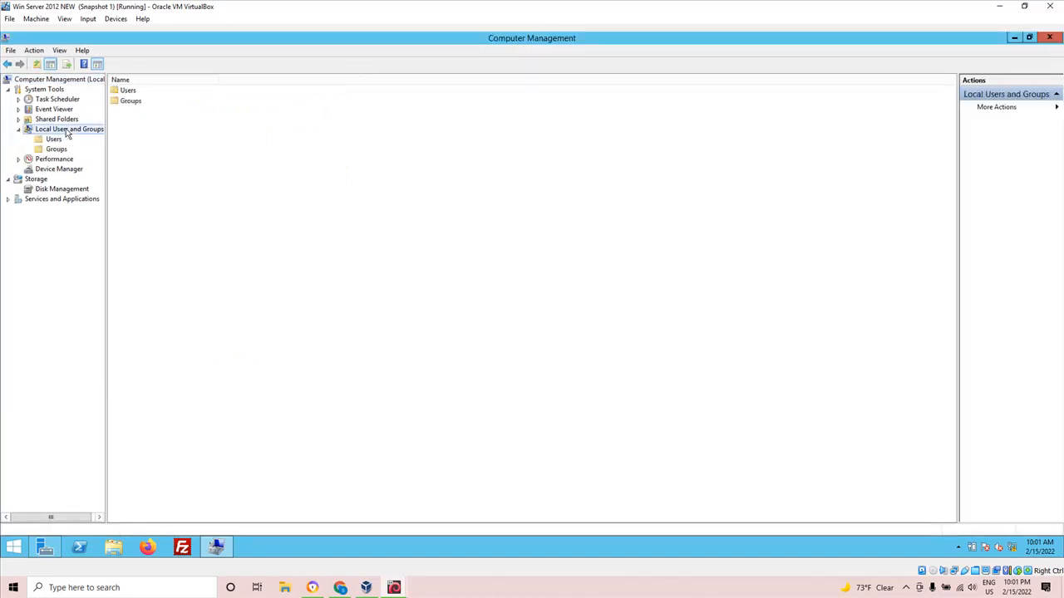
double_click(124, 92)
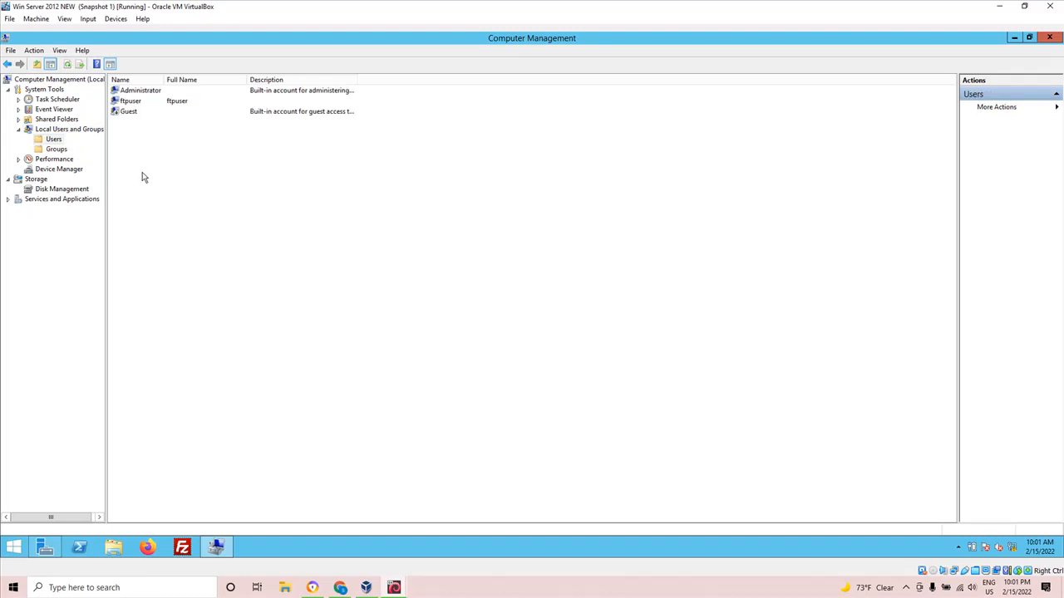
left_click(129, 102)
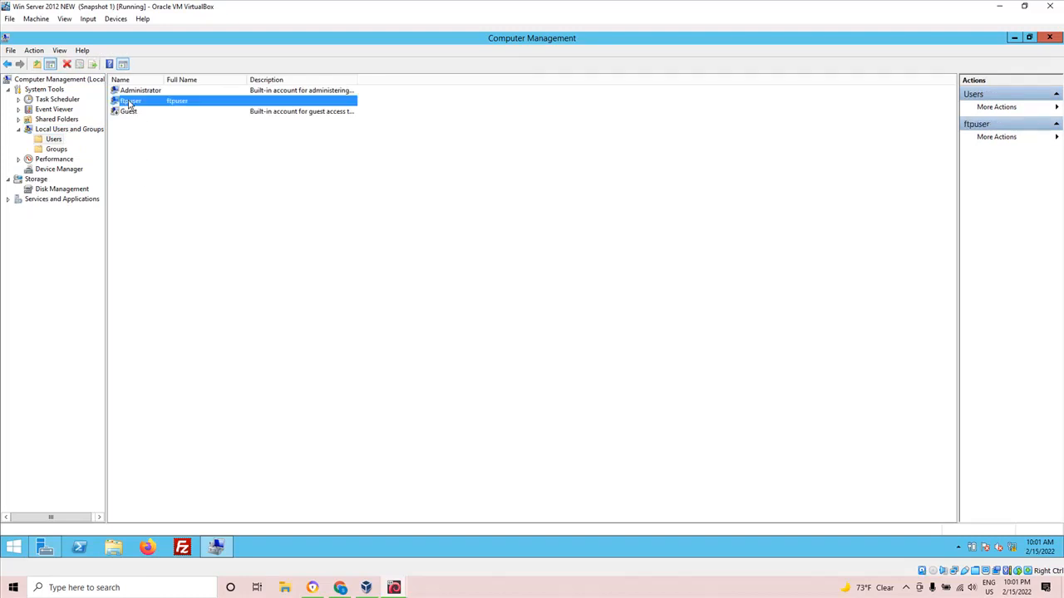
right_click(139, 158)
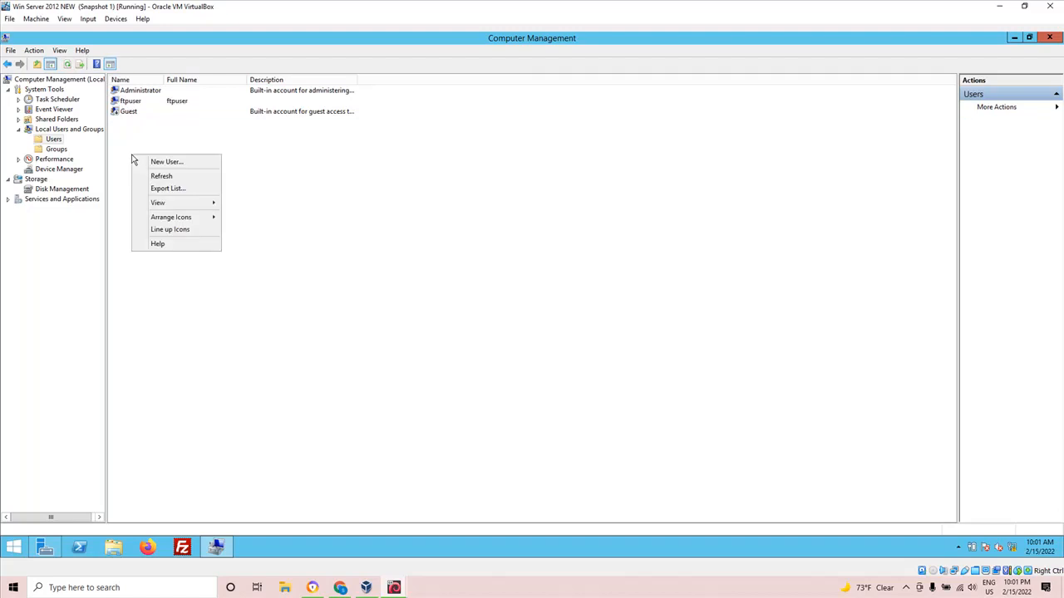
left_click(156, 161)
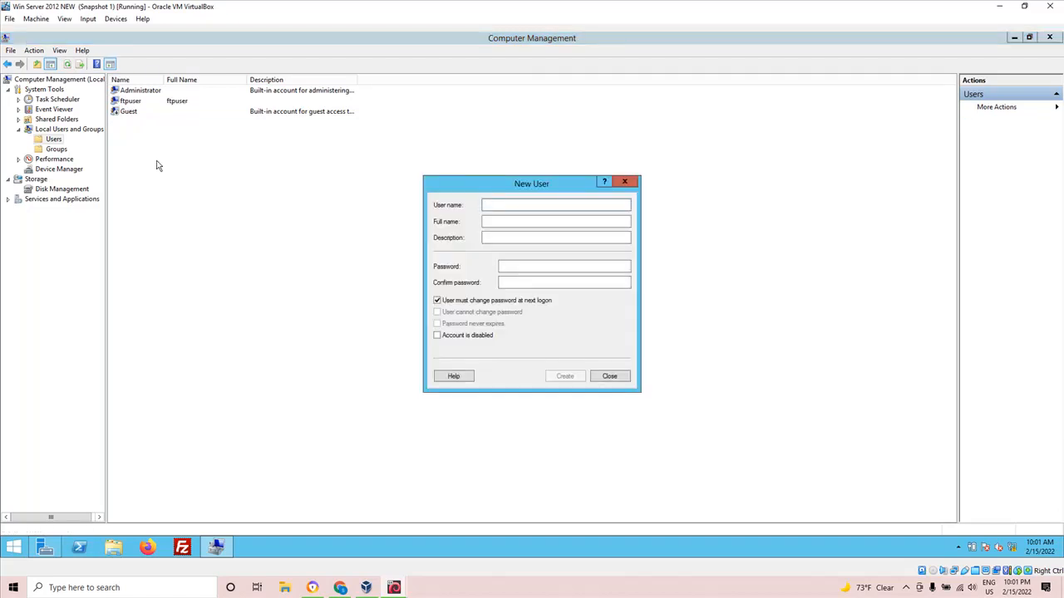
type("casuser")
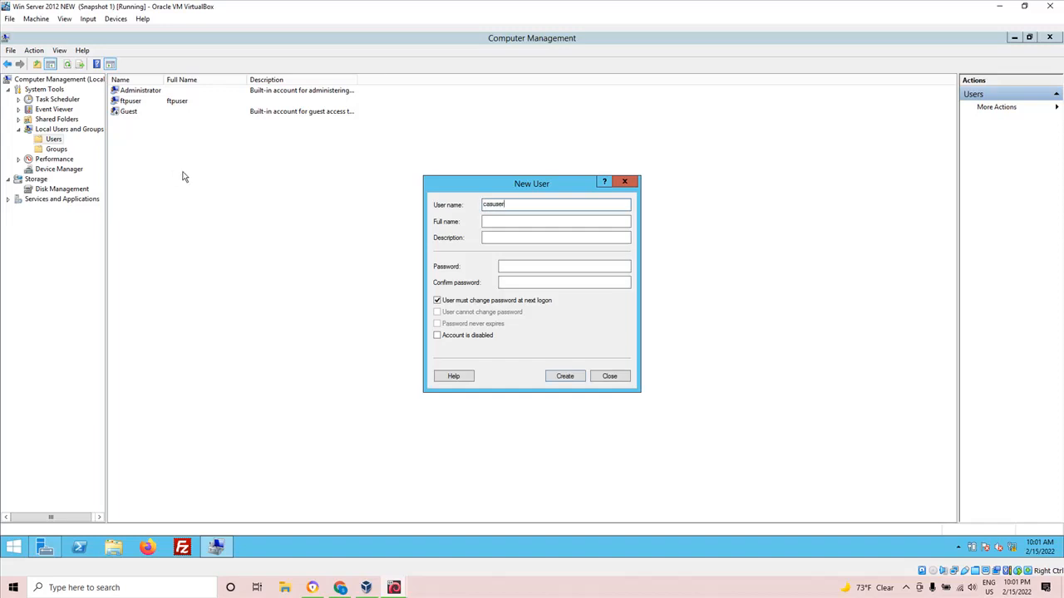
key("BackSpace")
key("BackSpace")
key("BackSpace")
key("BackSpace")
key("BackSpace")
key("BackSpace")
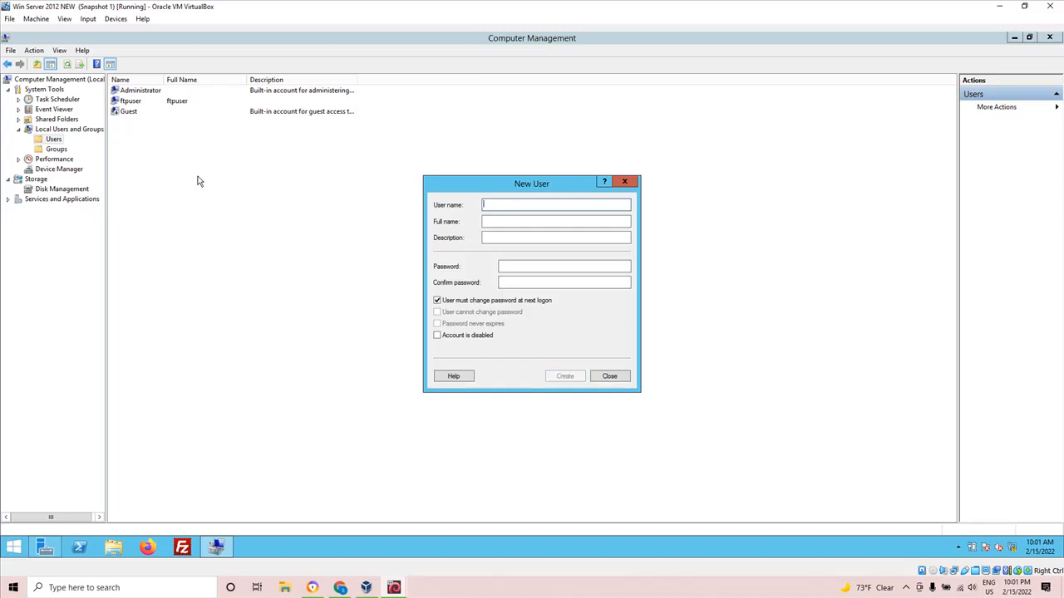
Enter the new account's user name, and type and confirm the account password.
type("tom")
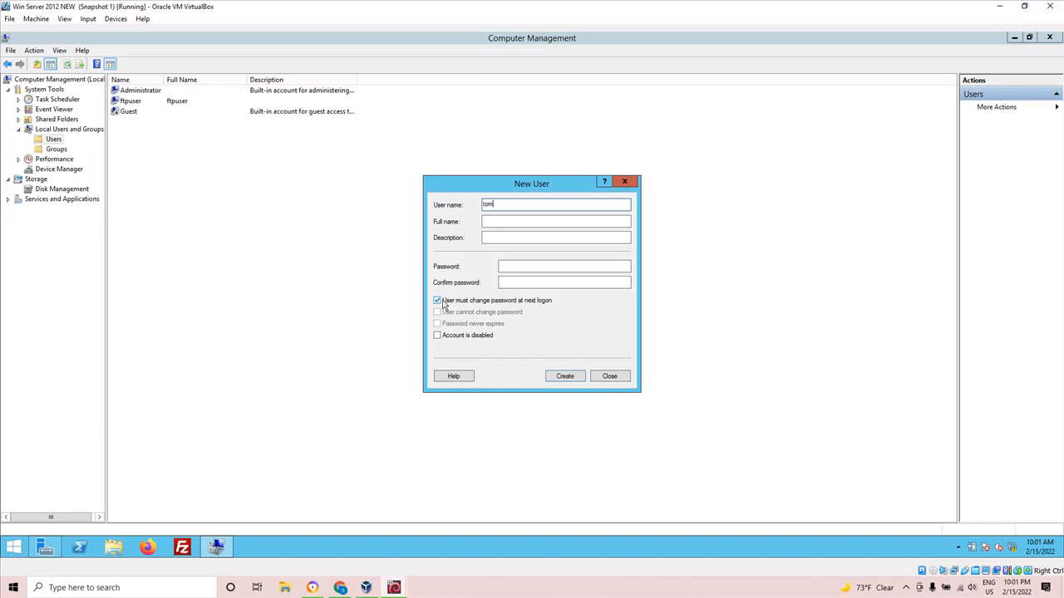
left_click(509, 267)
type("P")
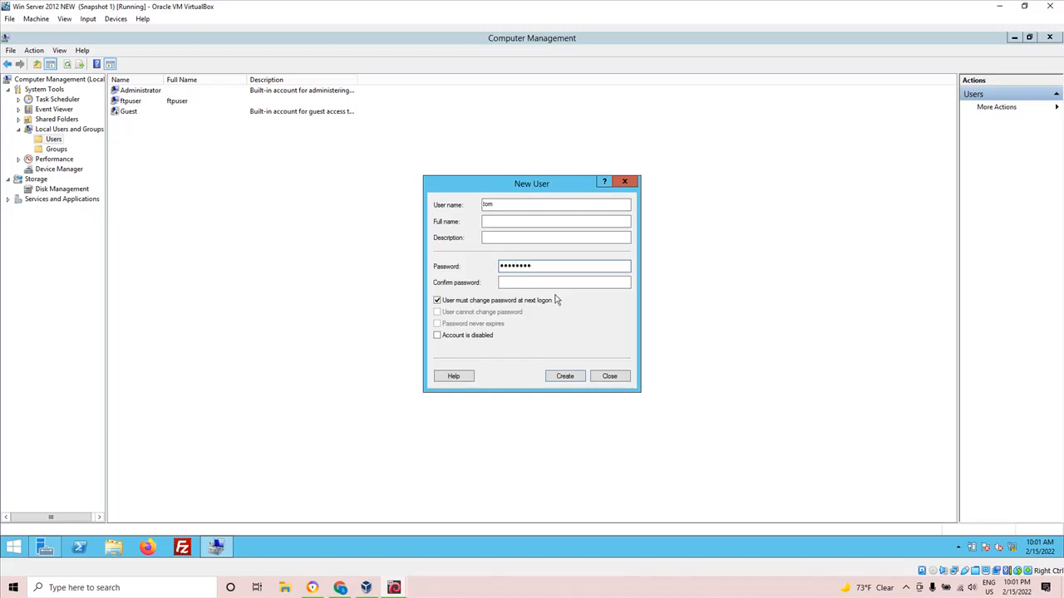
left_click(526, 281)
type("P@ssw0")
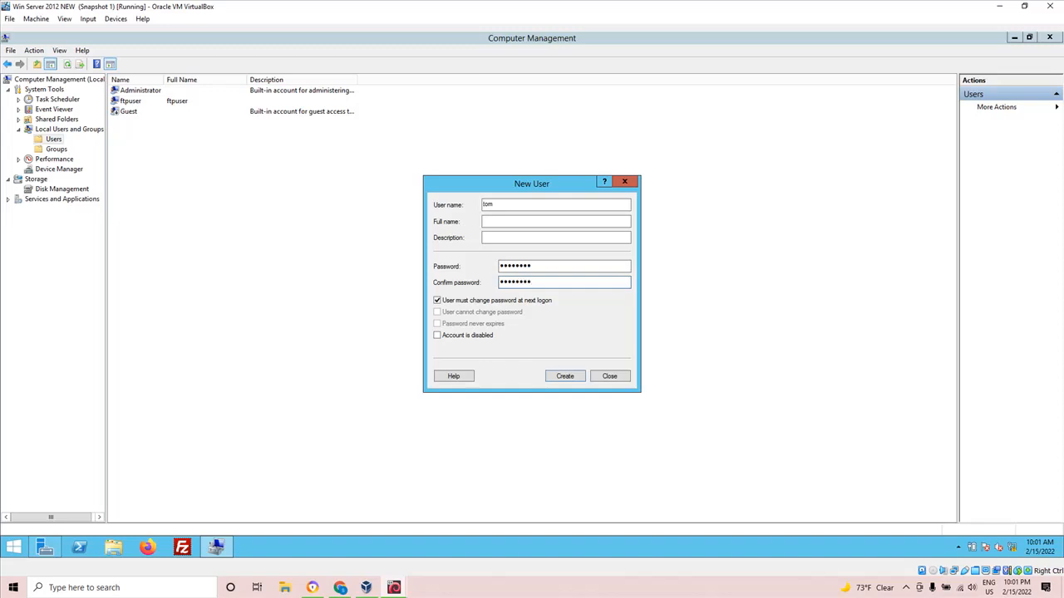
Turn off the required password change at next logon, set the password to never expire, and create the user account.
left_click(441, 301)
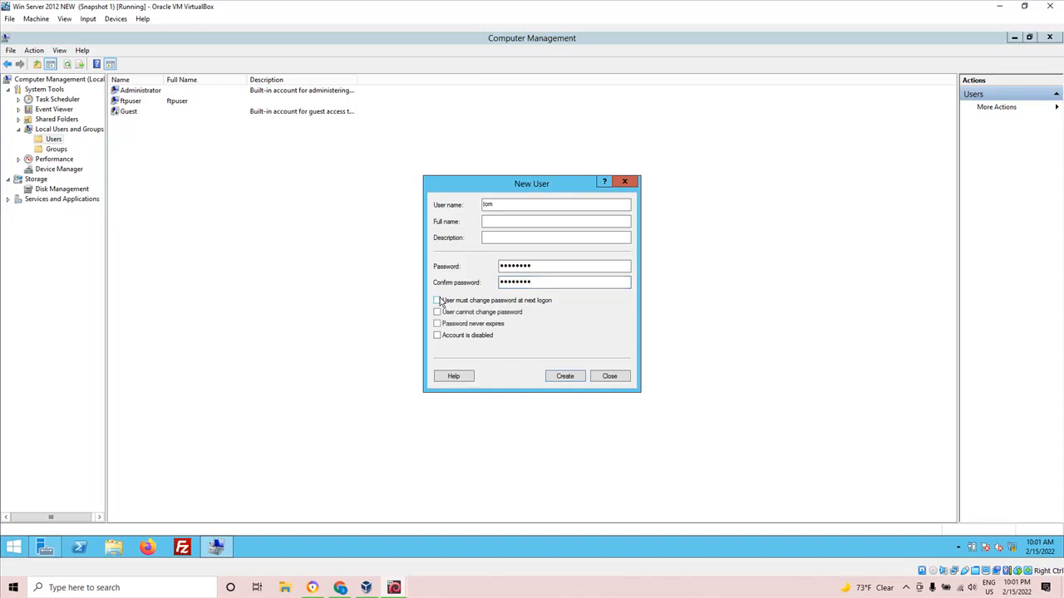
left_click(438, 324)
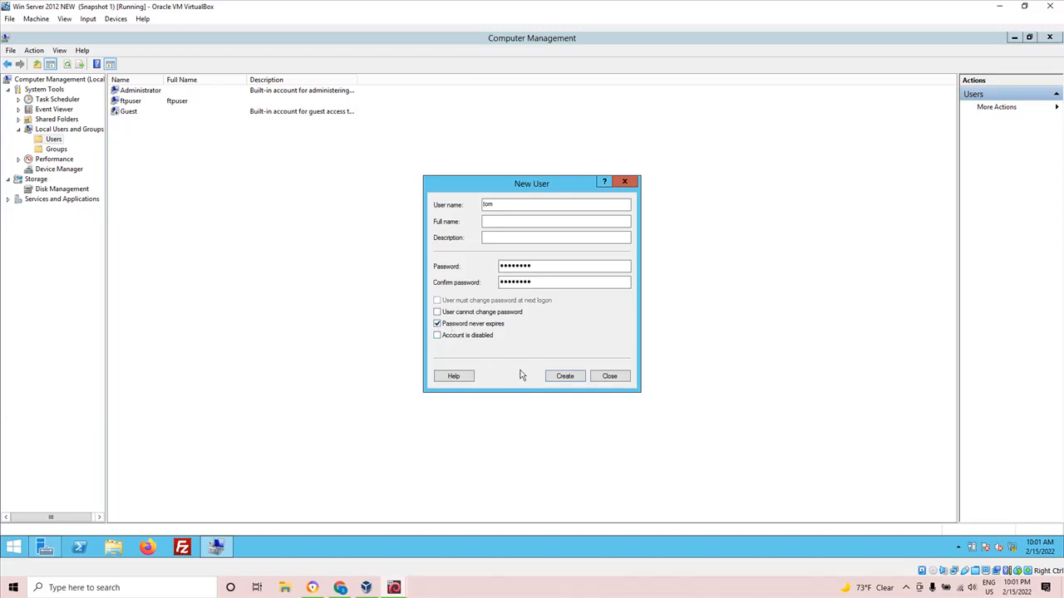
left_click(566, 378)
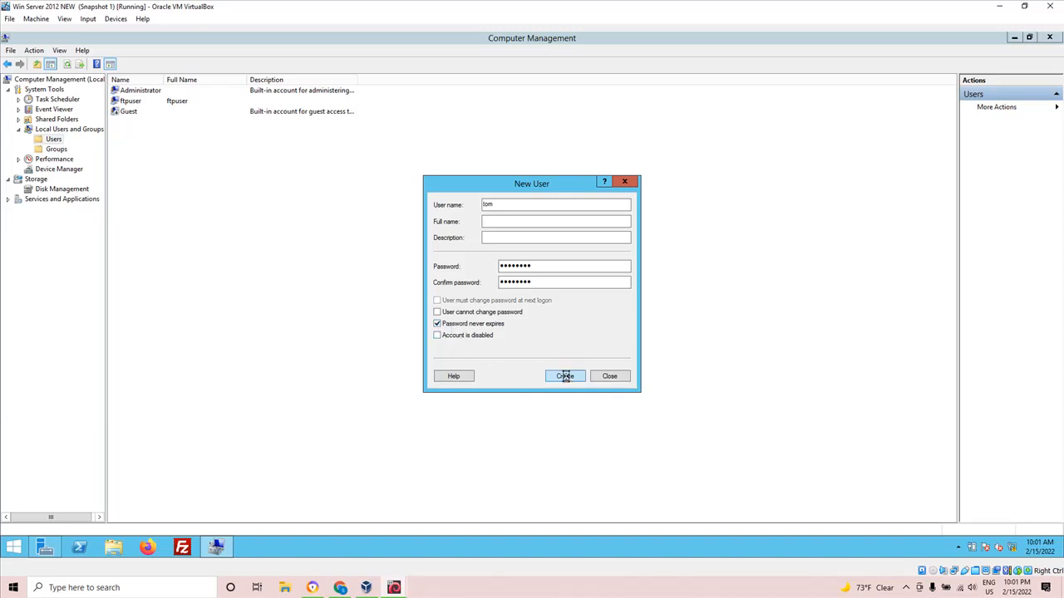
left_click(609, 378)
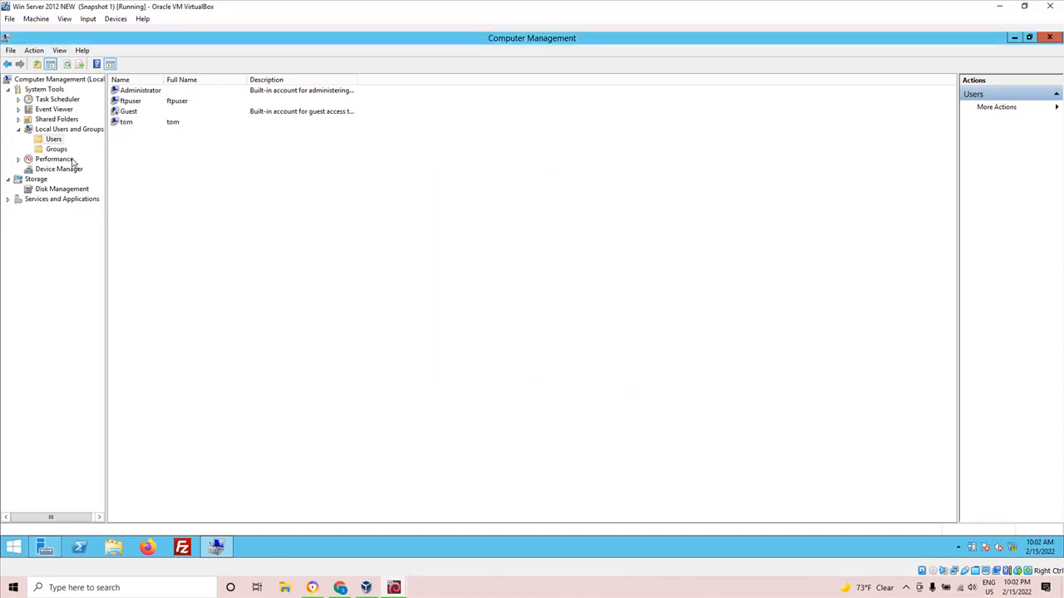
Check the newly created account in the local Users list, reopen Computer Management to review the list again, and close it.
left_click(123, 124)
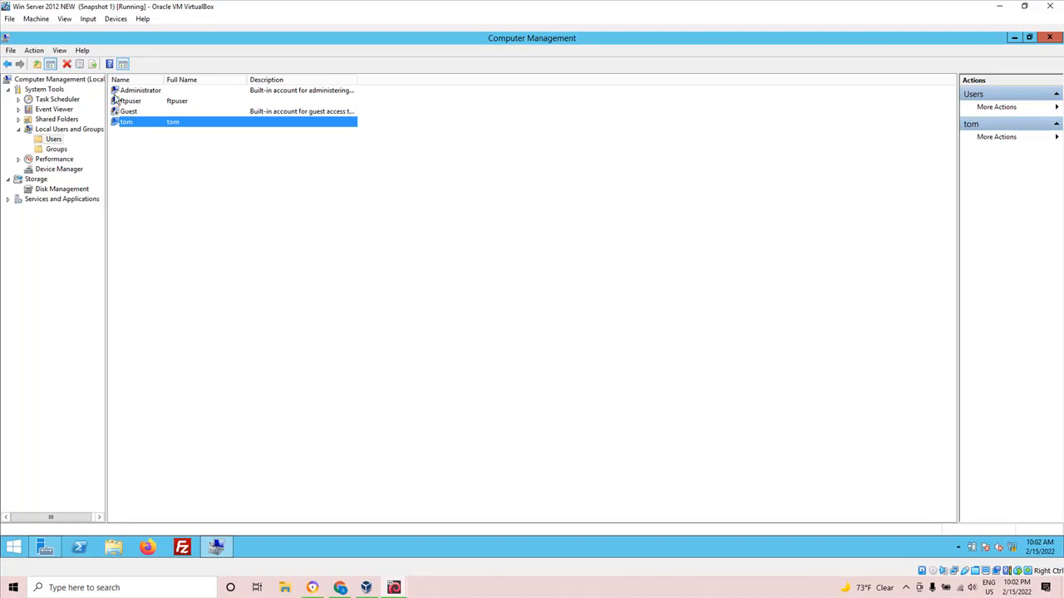
left_click(1051, 37)
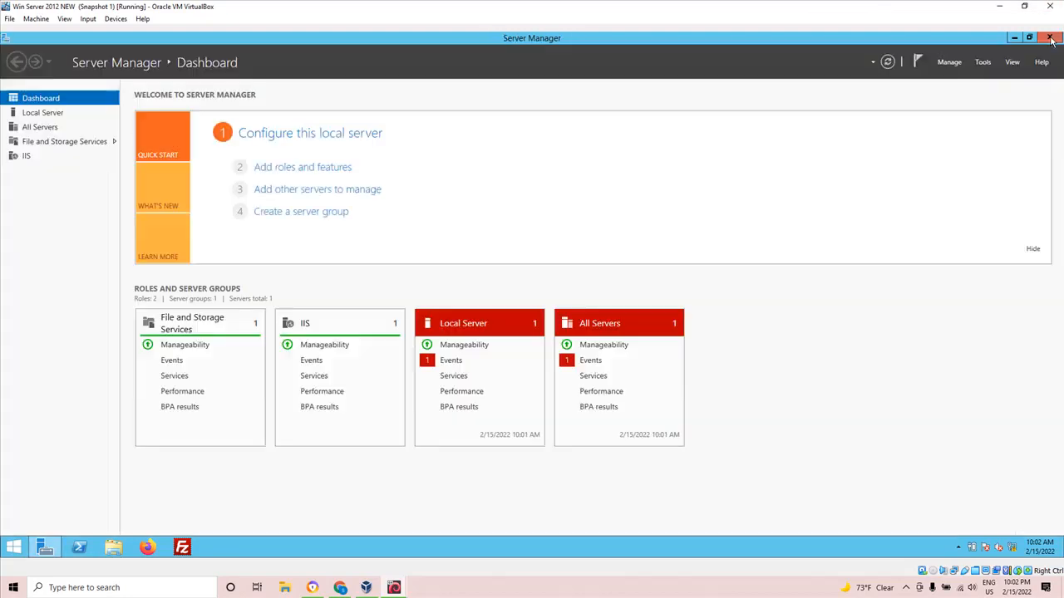
left_click(982, 63)
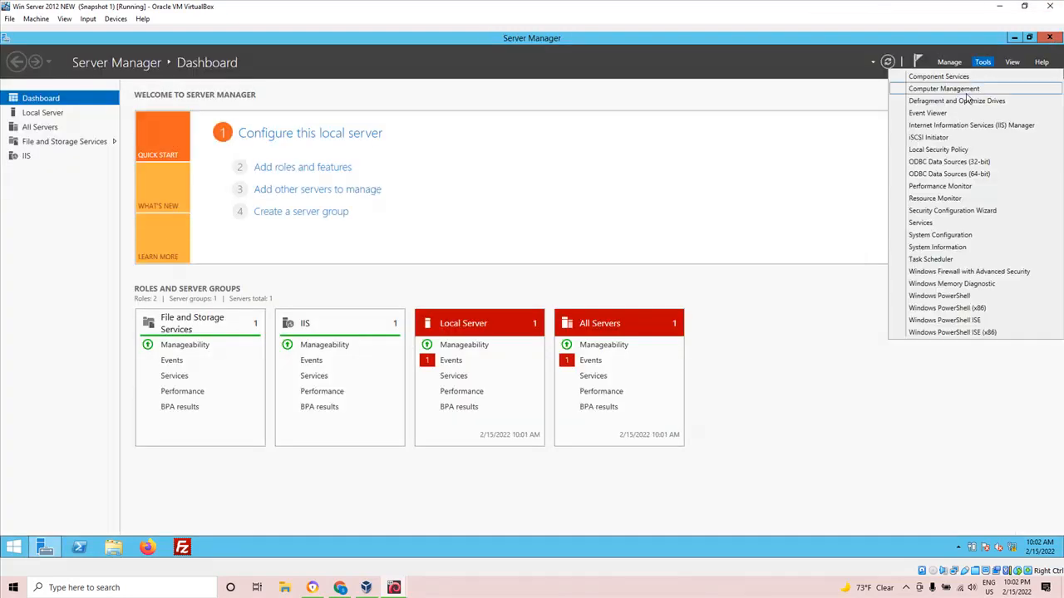
left_click(963, 89)
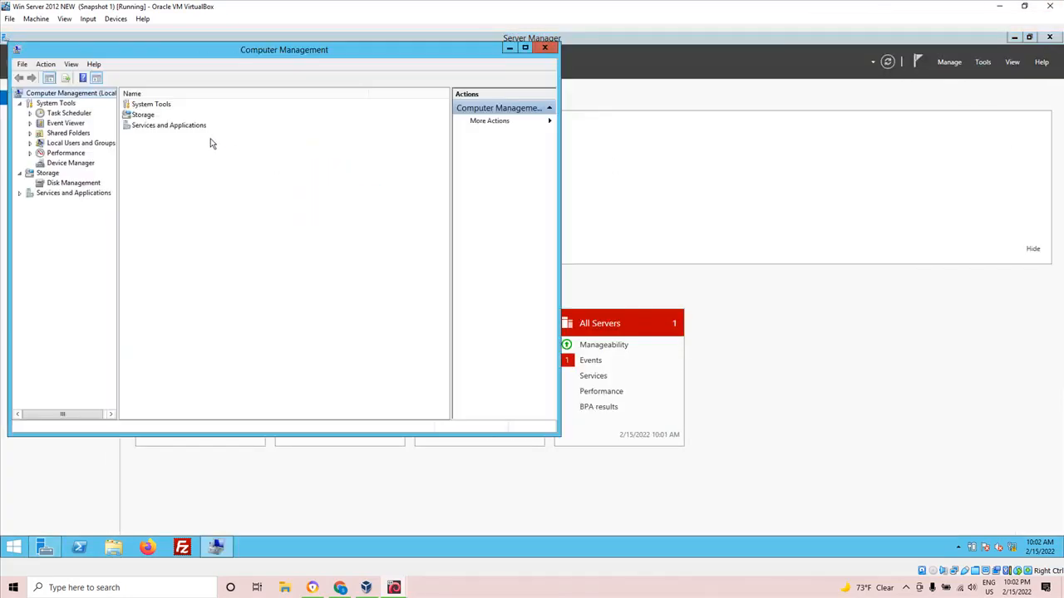
left_click(525, 47)
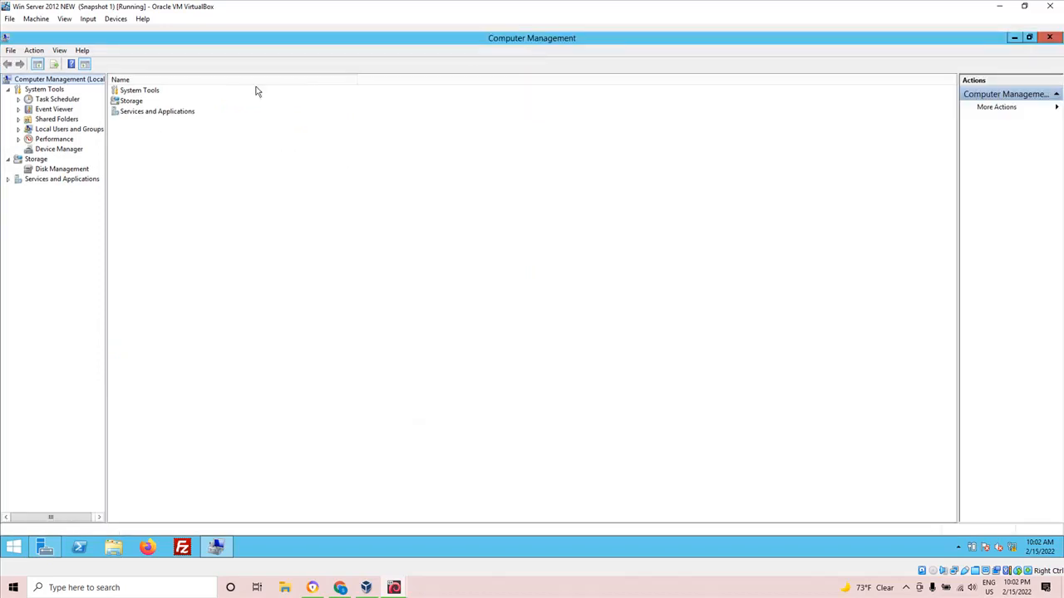
left_click(65, 131)
left_click(65, 140)
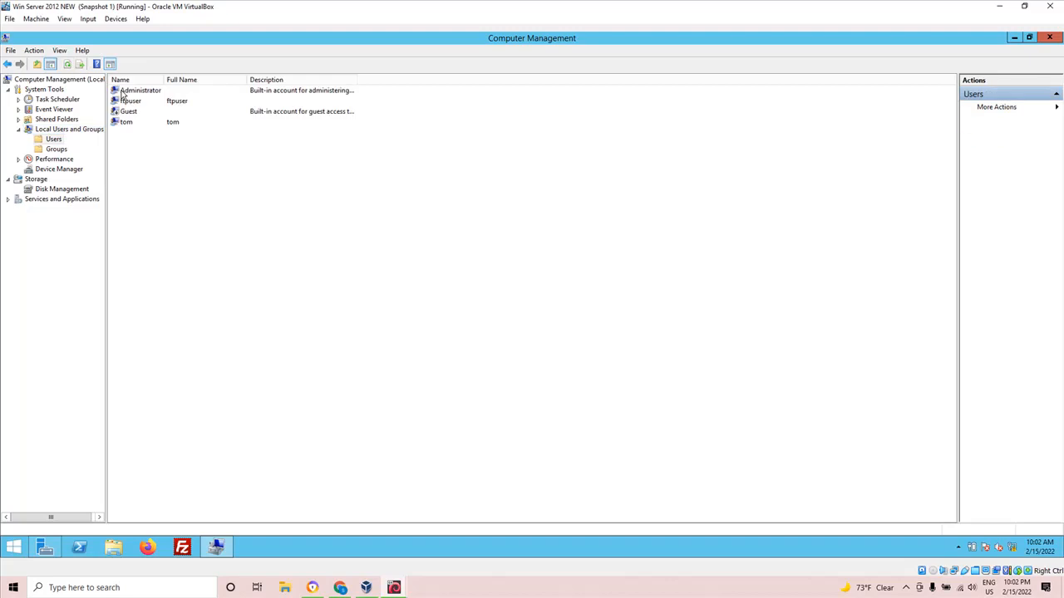
left_click(127, 123)
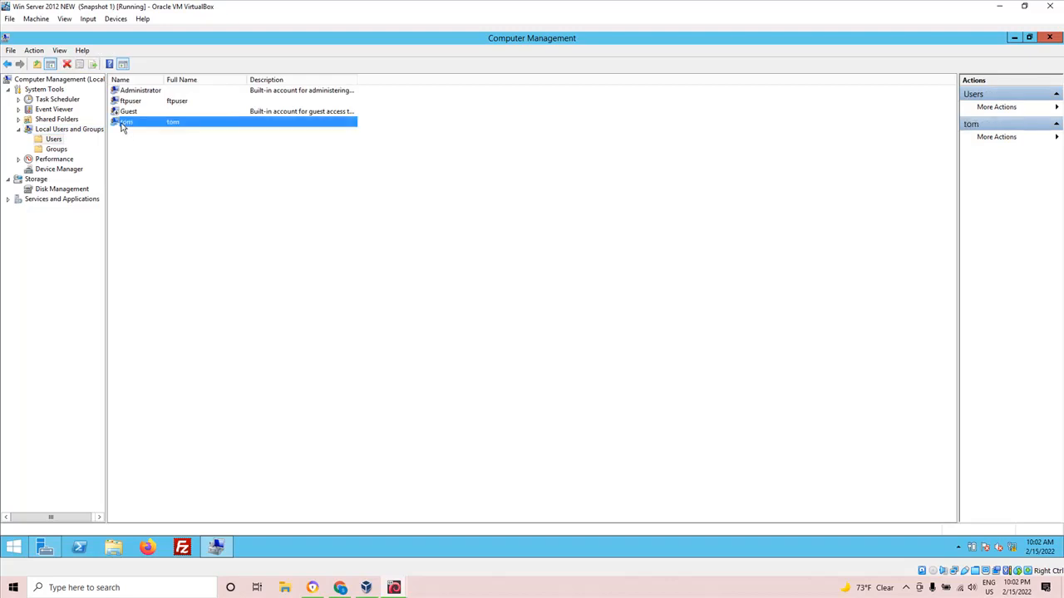
right_click(301, 199)
left_click(671, 213)
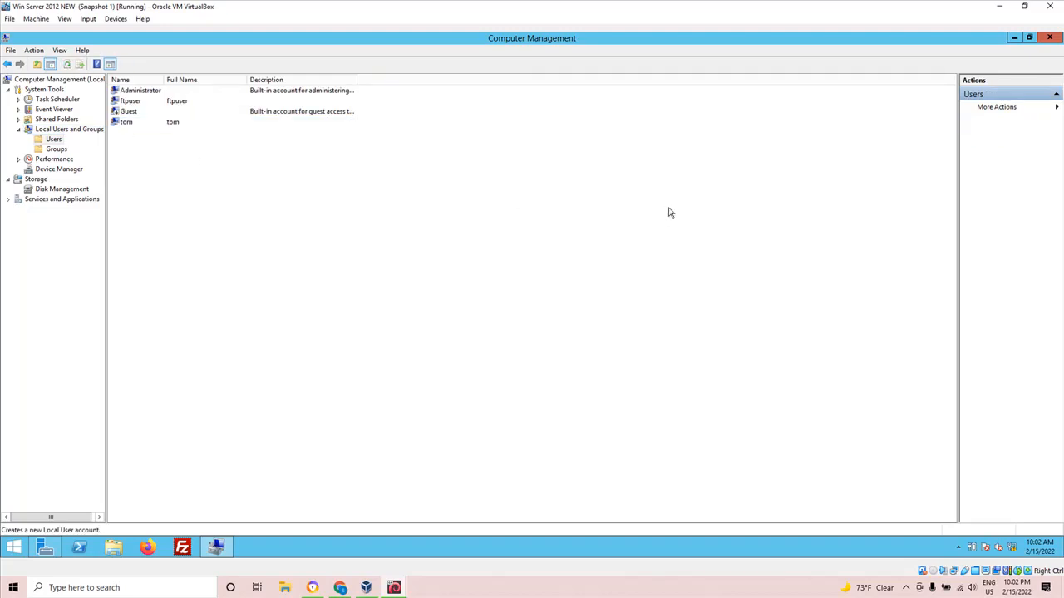
left_click(1048, 38)
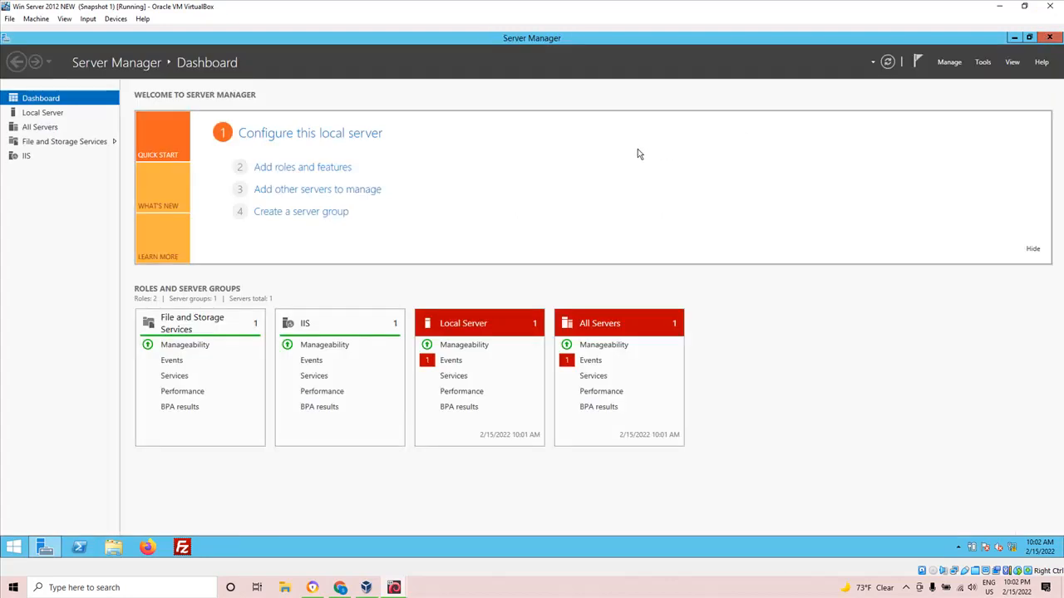
Open IIS Manager from Server Manager, expand the local server, dismiss the Web Platform prompt, and show its Sites list.
left_click(989, 65)
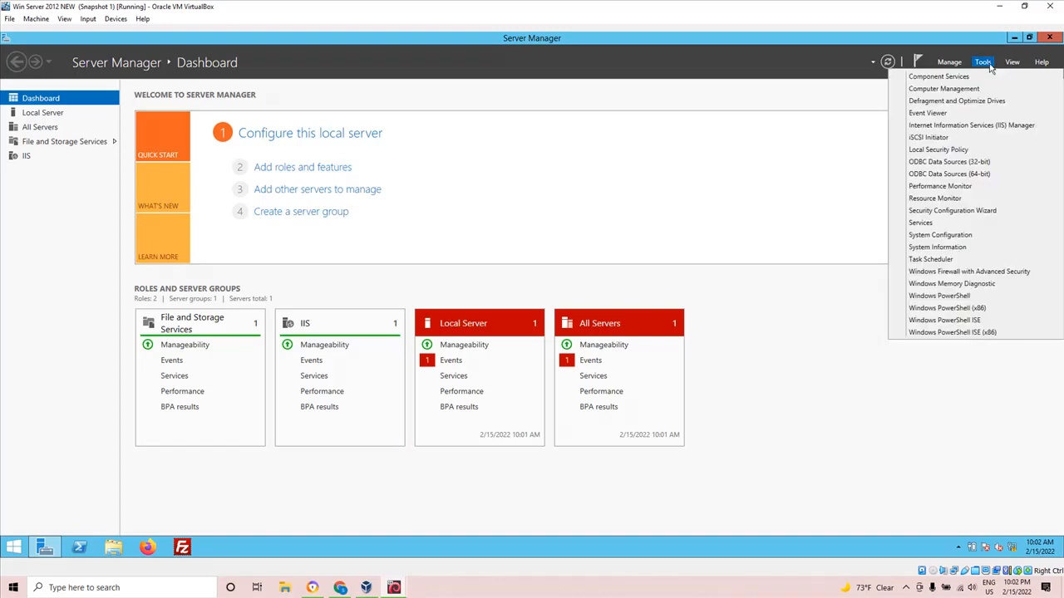
left_click(971, 126)
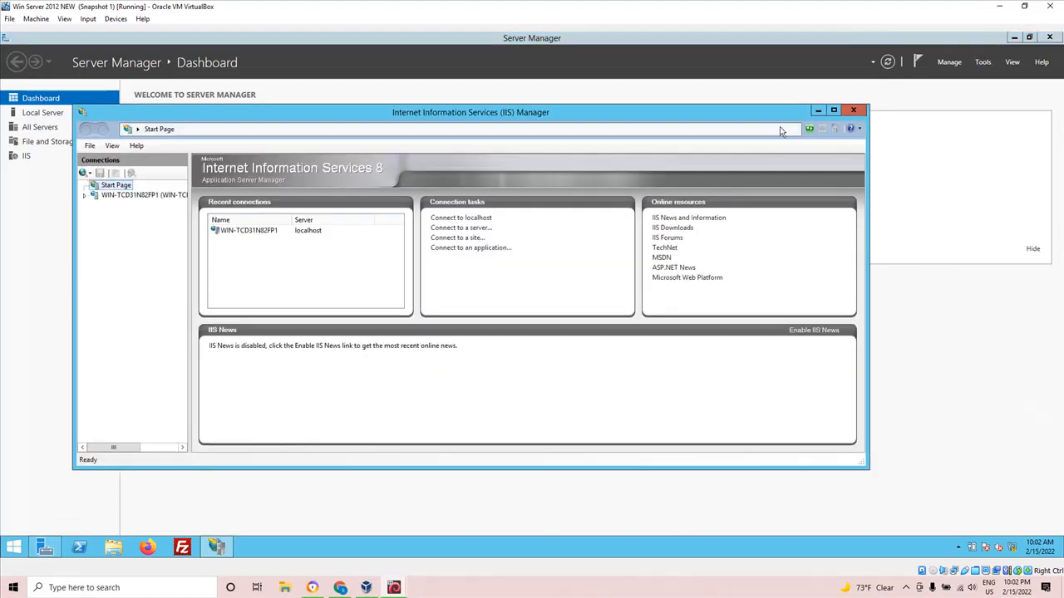
left_click(834, 110)
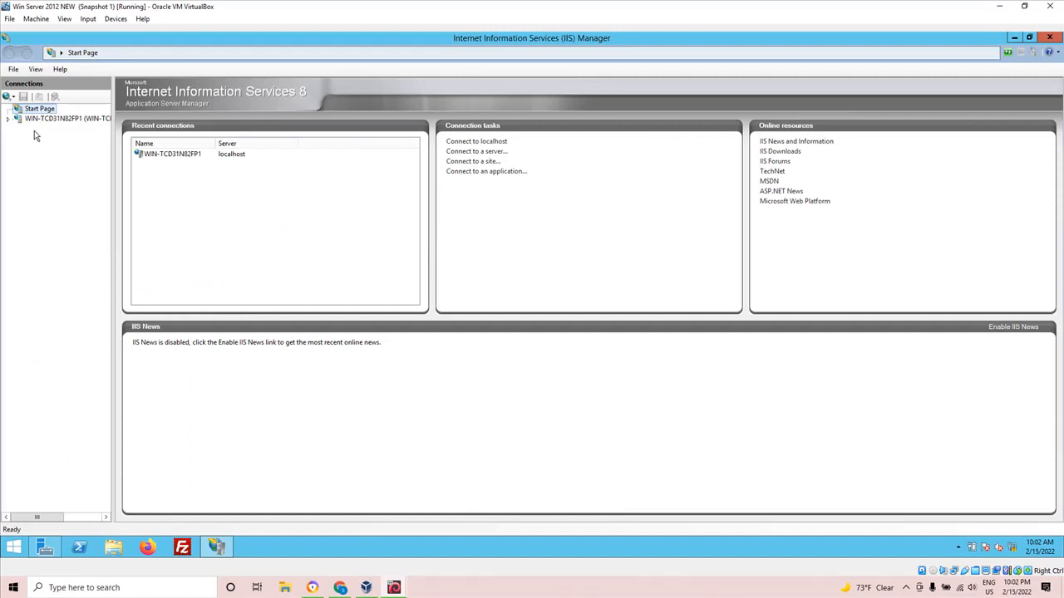
left_click(9, 119)
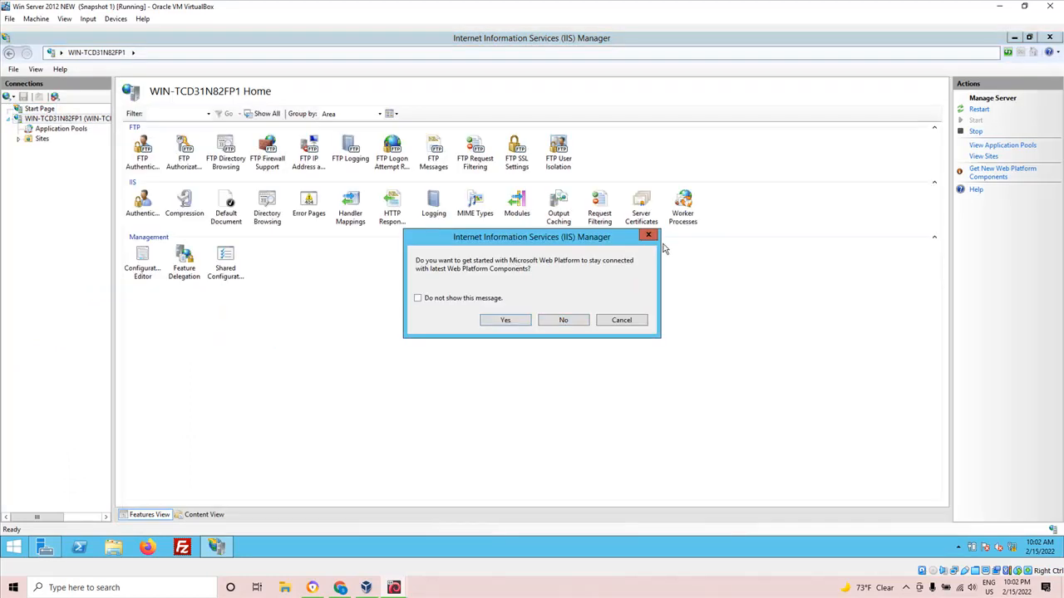
left_click(648, 236)
left_click(20, 140)
left_click(39, 140)
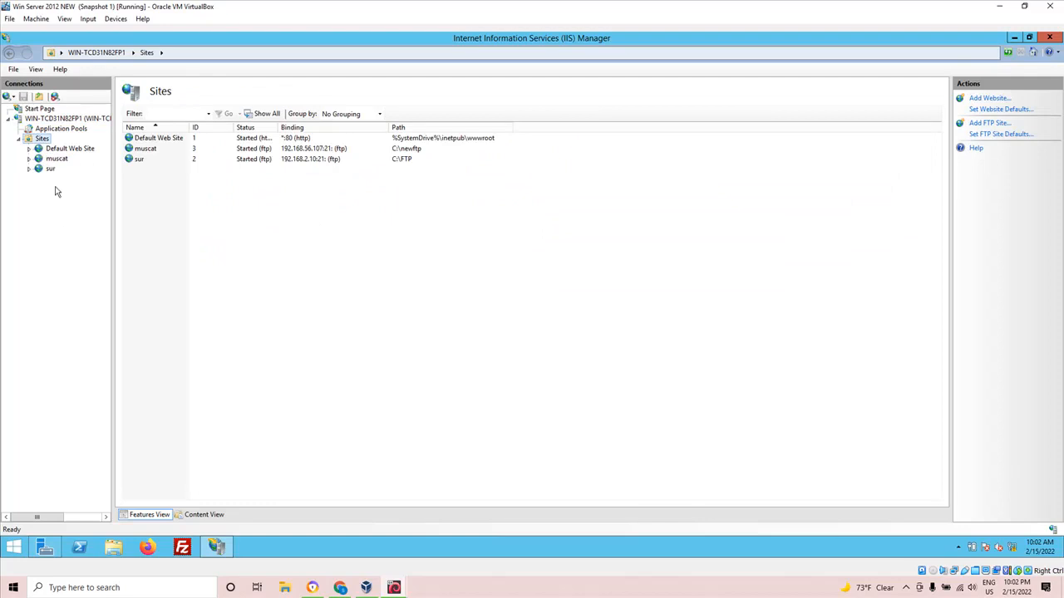
Remove the existing FTP sites sur and muscat from the server, confirming each removal.
right_click(47, 171)
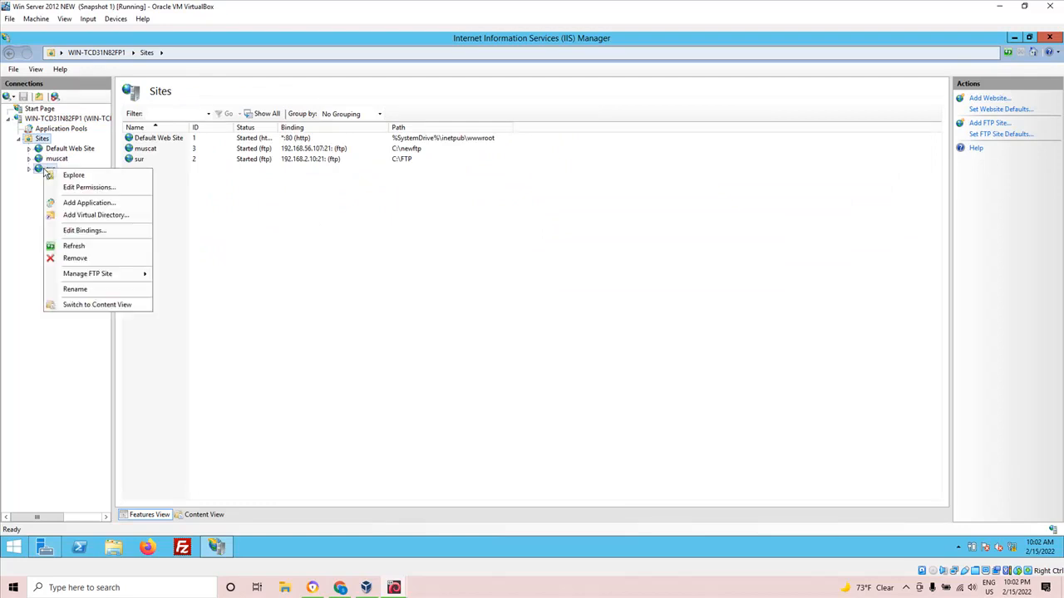
left_click(74, 258)
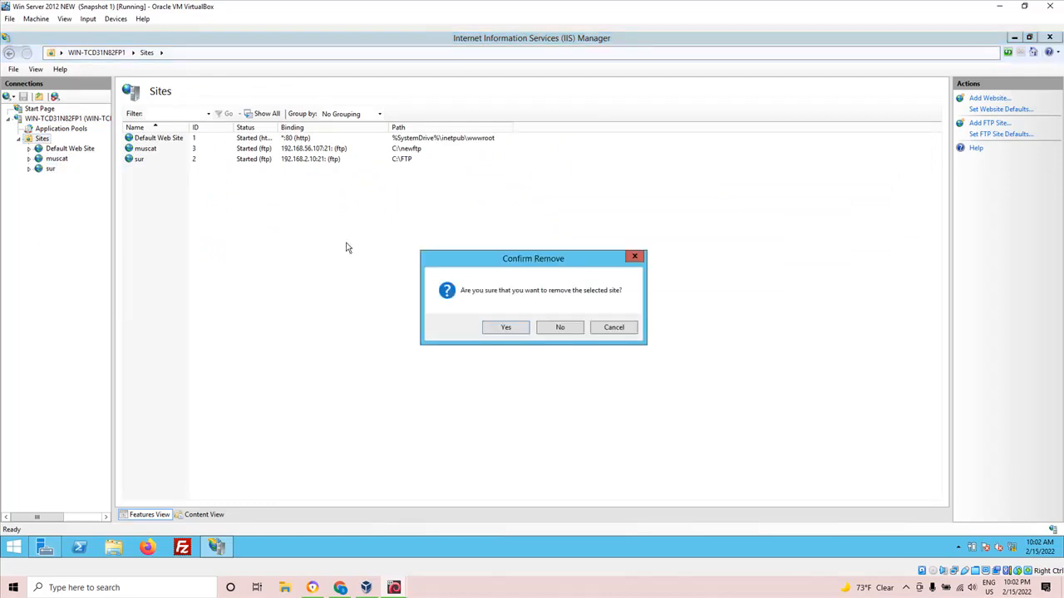
left_click(509, 328)
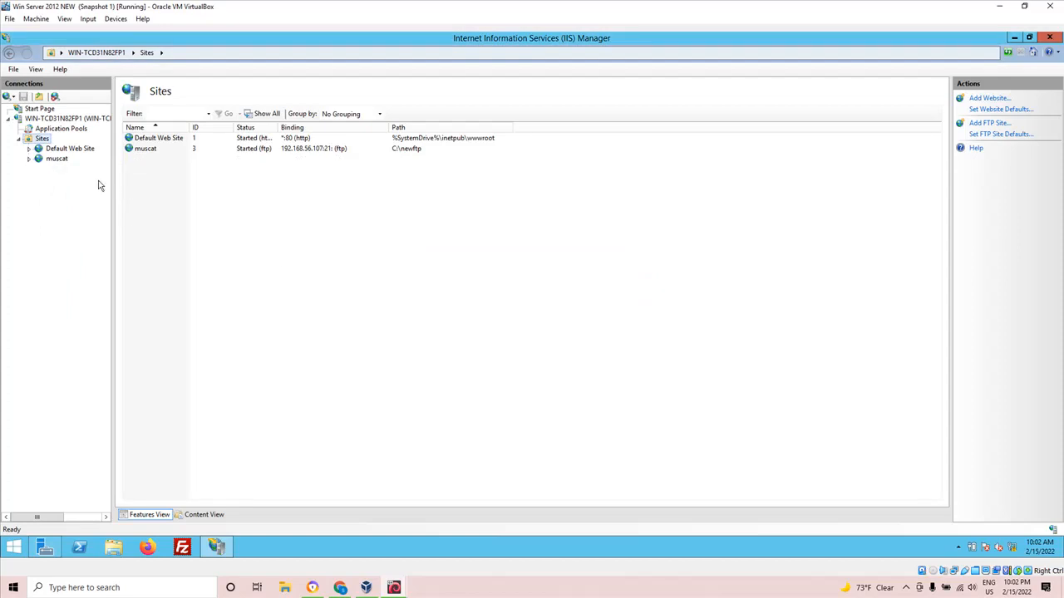
right_click(60, 159)
left_click(98, 248)
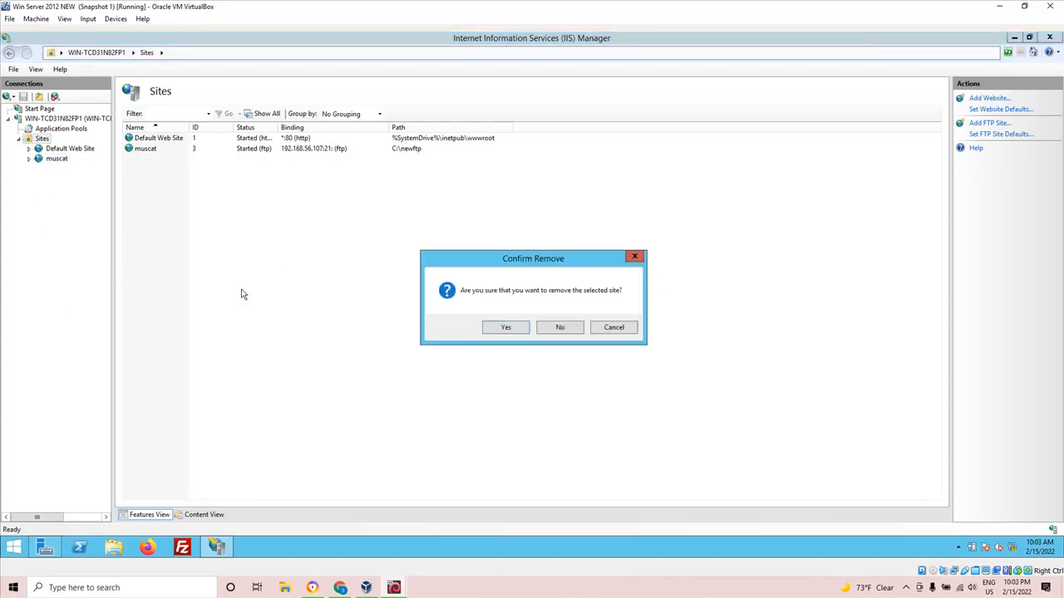
left_click(496, 329)
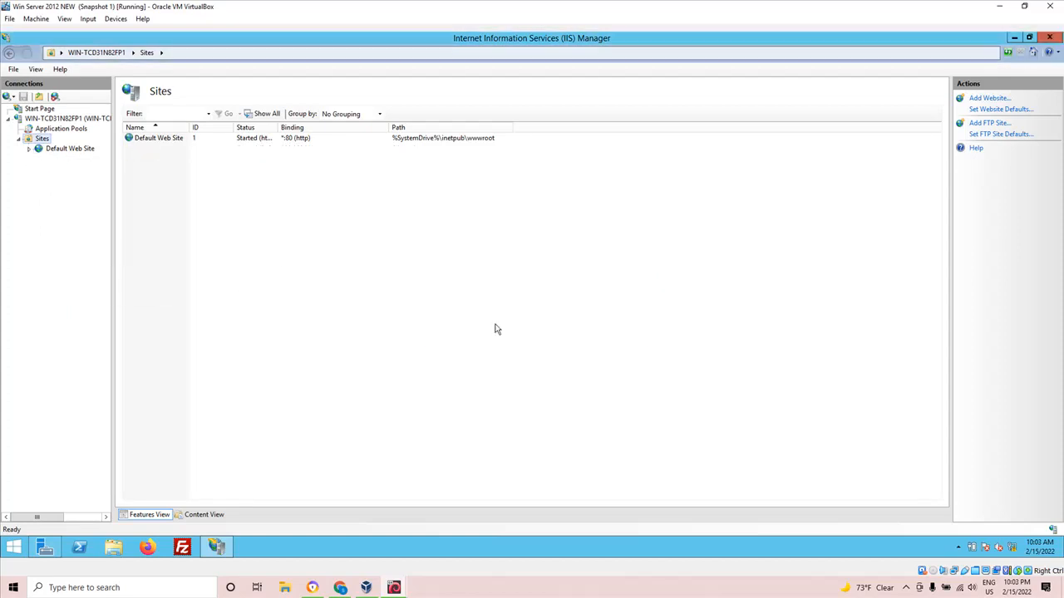
Start a new FTP site named surcas with C:\newftp as its physical path, and continue to the binding settings.
right_click(38, 144)
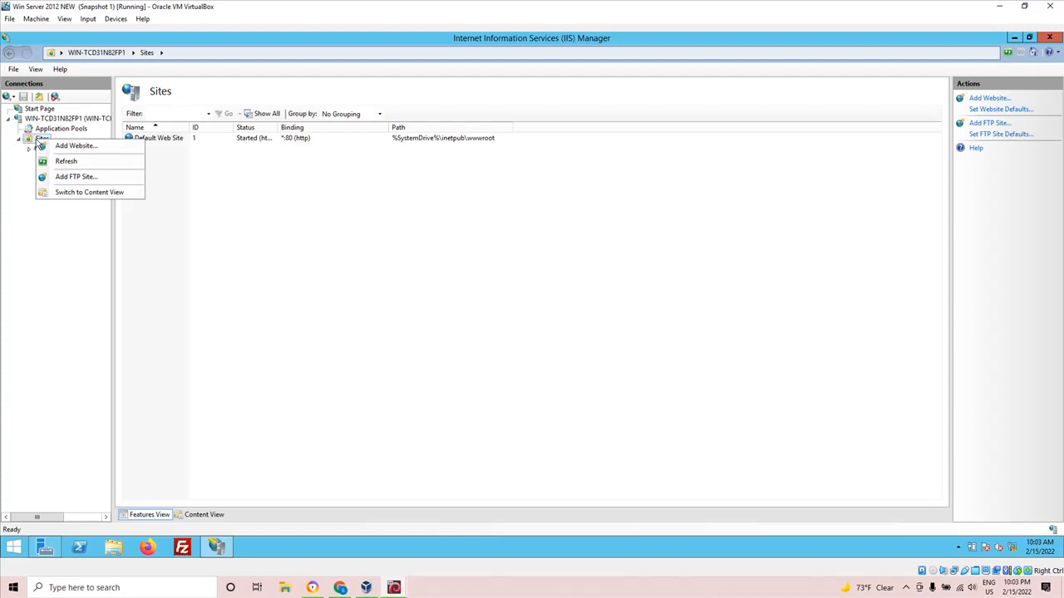
left_click(75, 177)
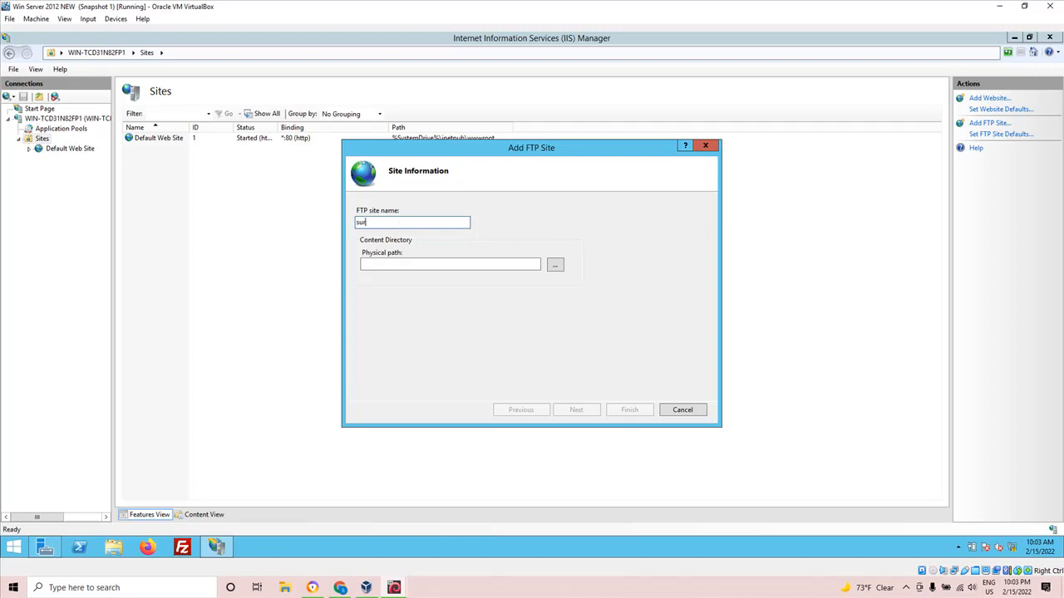
type("as")
left_click(555, 267)
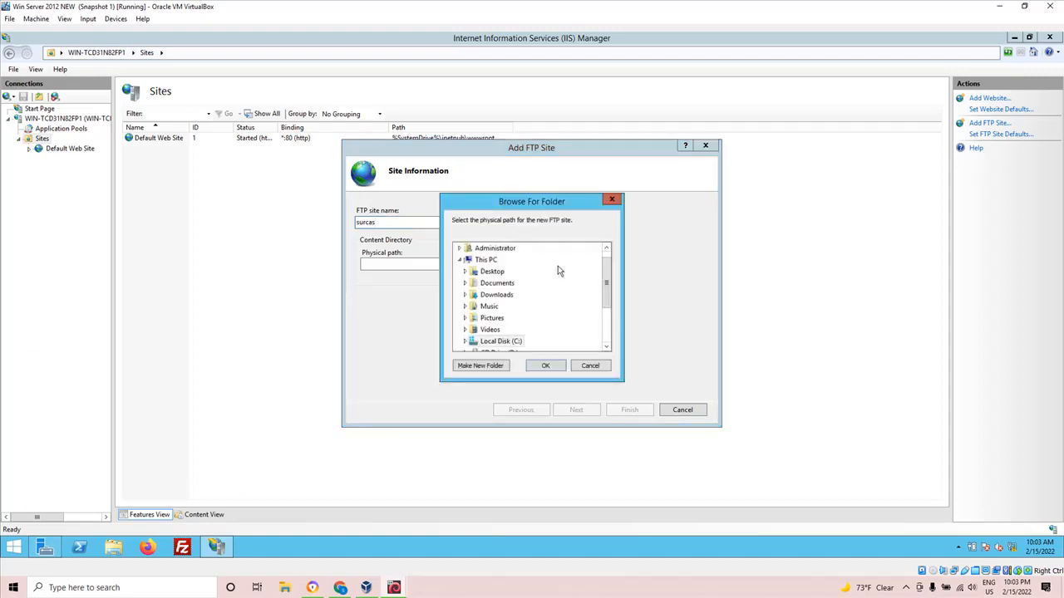
double_click(505, 340)
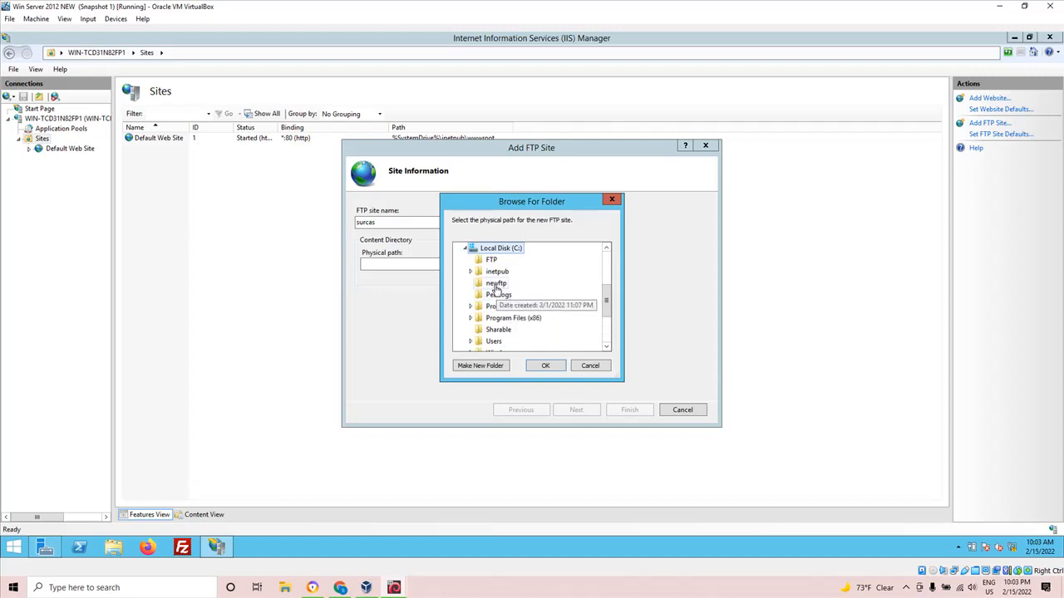
left_click(495, 285)
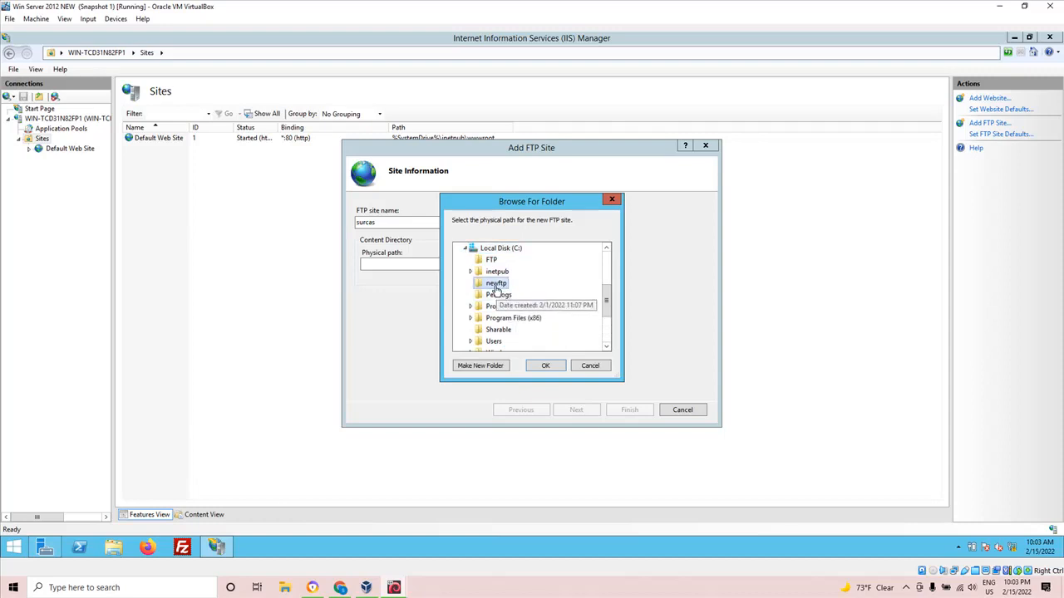
left_click(545, 365)
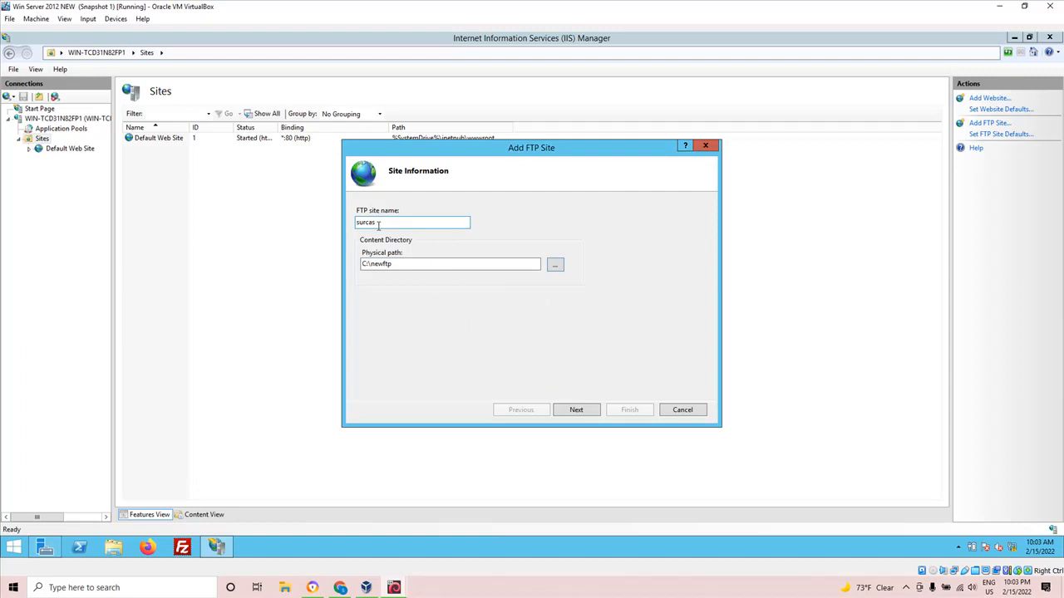
left_click_drag(383, 225, 353, 223)
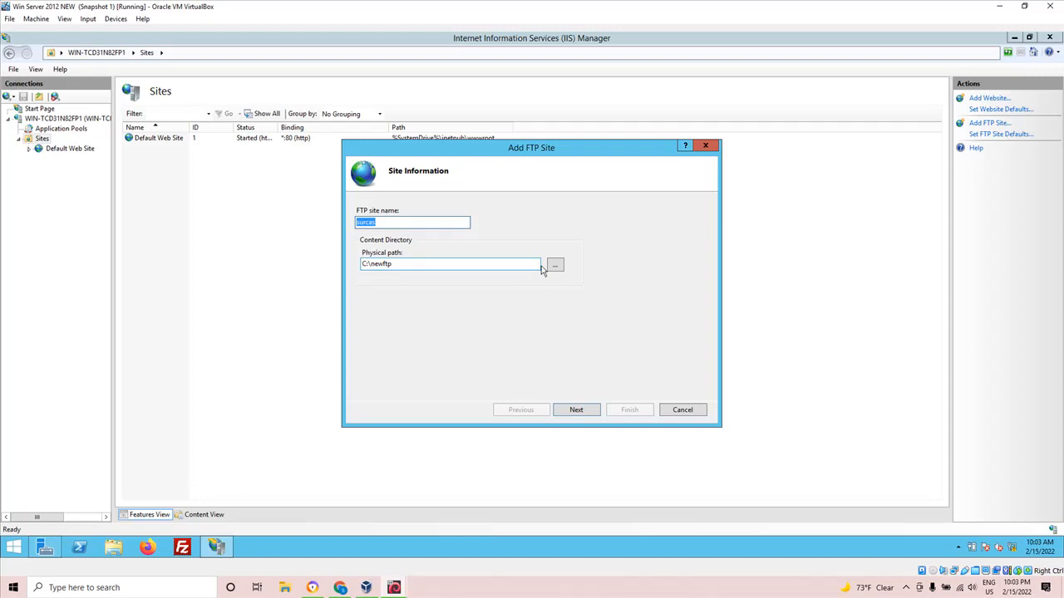
left_click(583, 413)
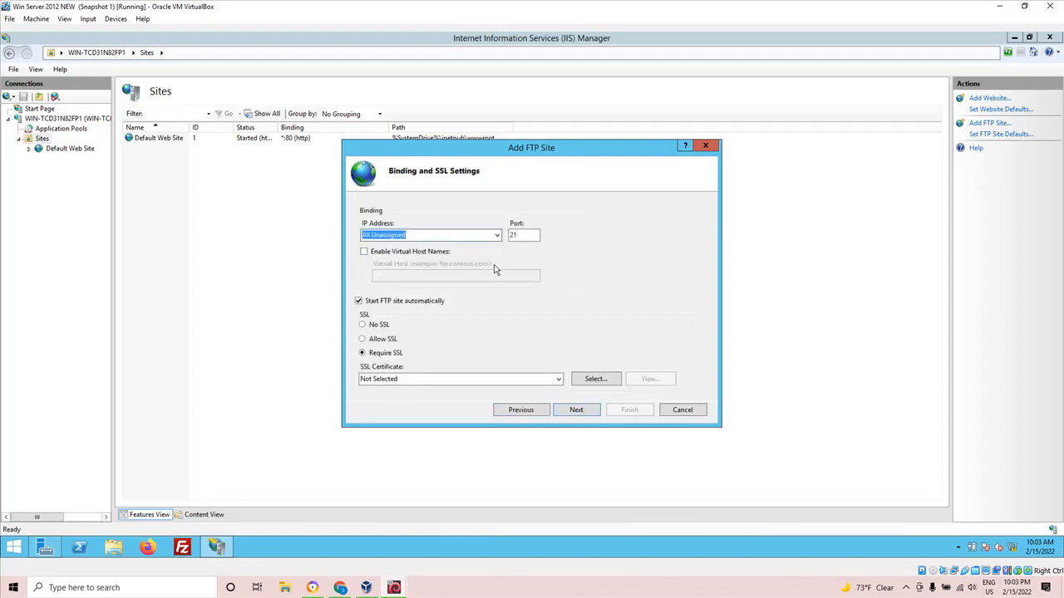
Bind the FTP site to IP address 192.168.56.107, choose No SSL, and continue to the authentication settings.
left_click(497, 236)
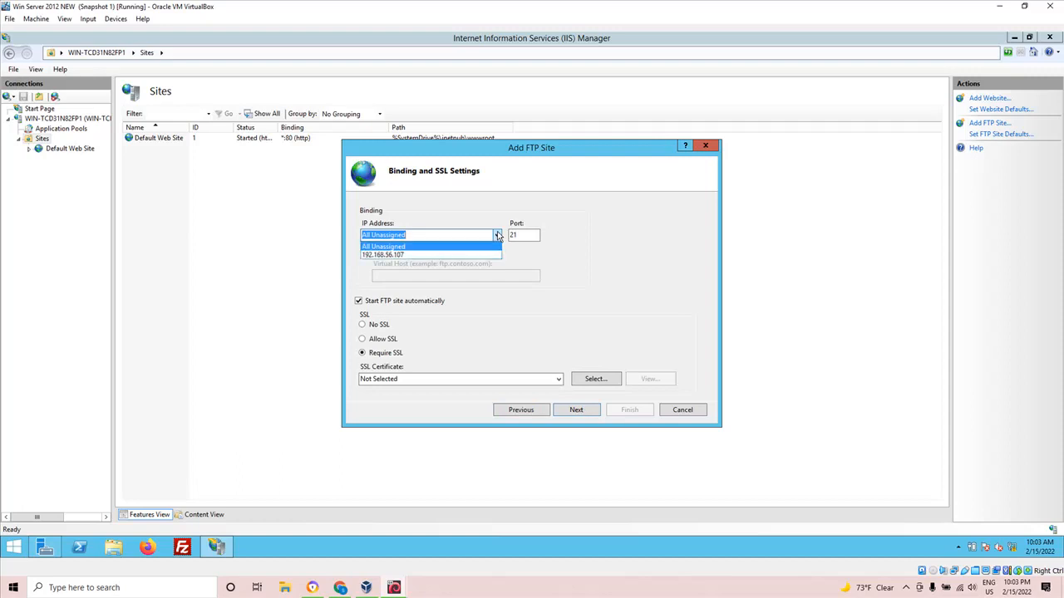
left_click(432, 255)
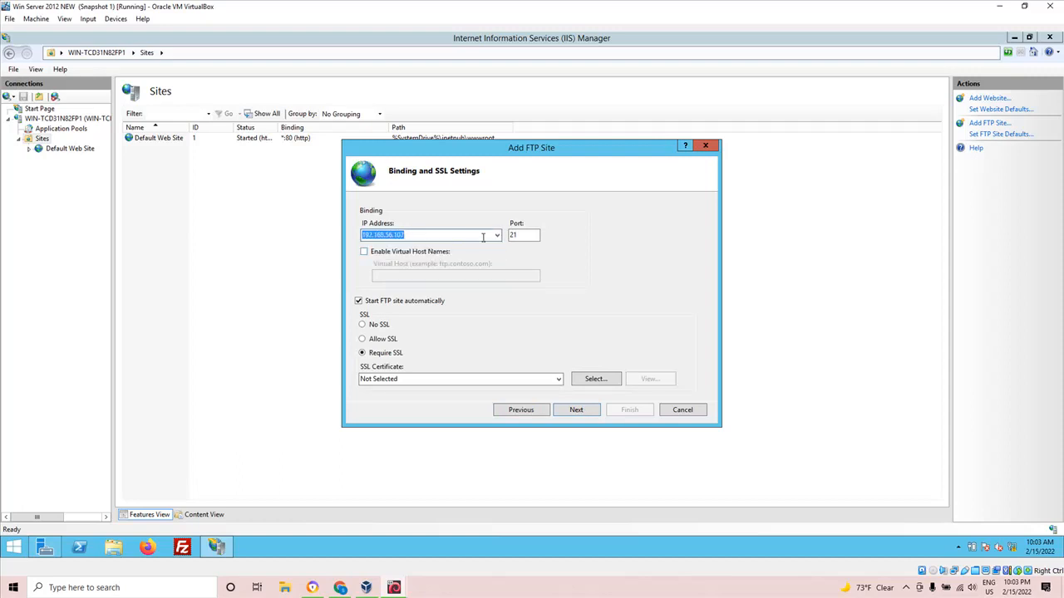
left_click(497, 237)
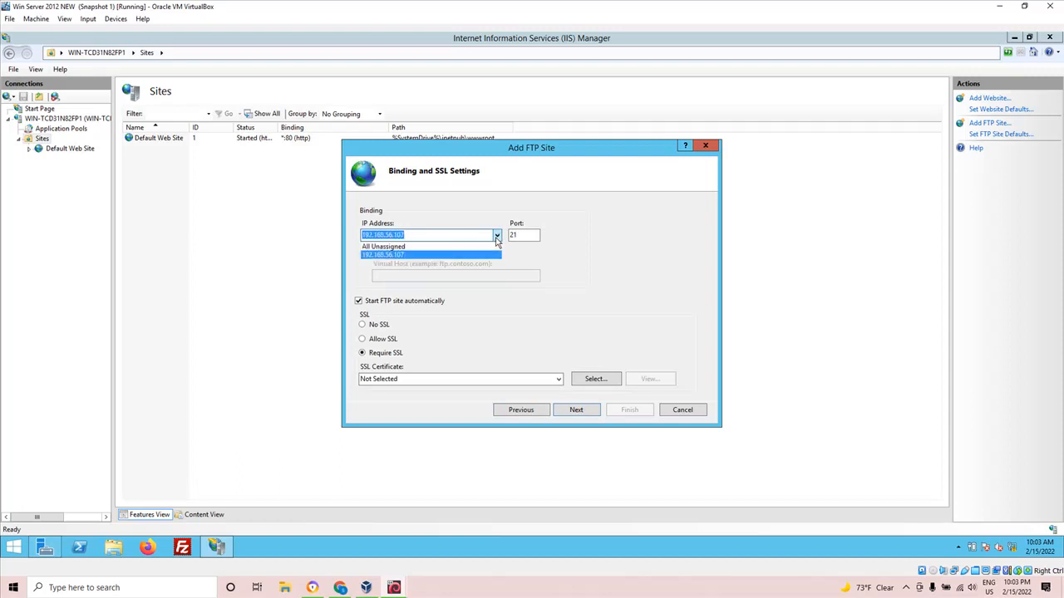
left_click(437, 255)
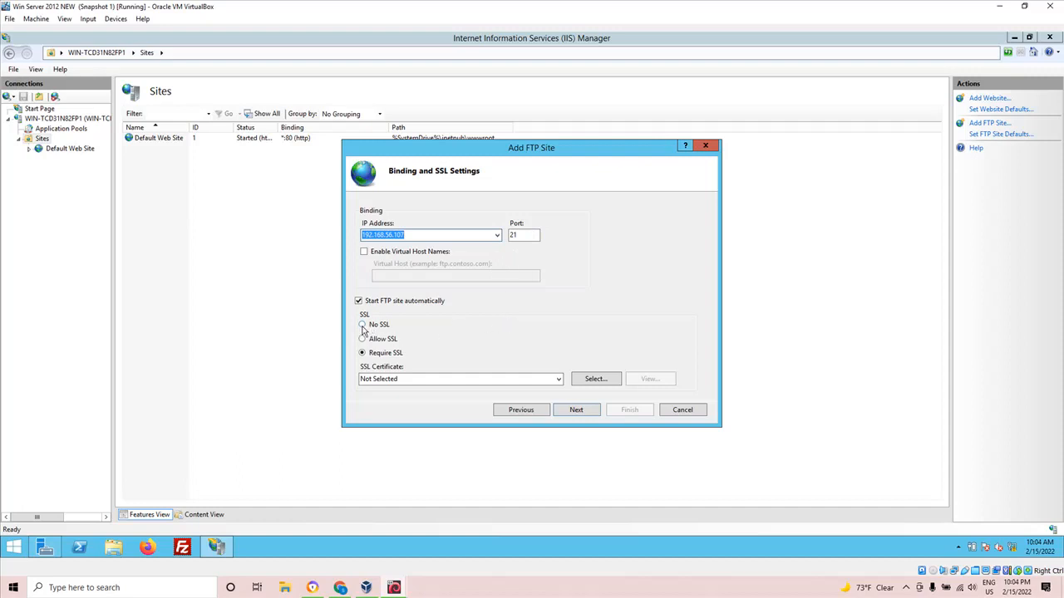
left_click(363, 325)
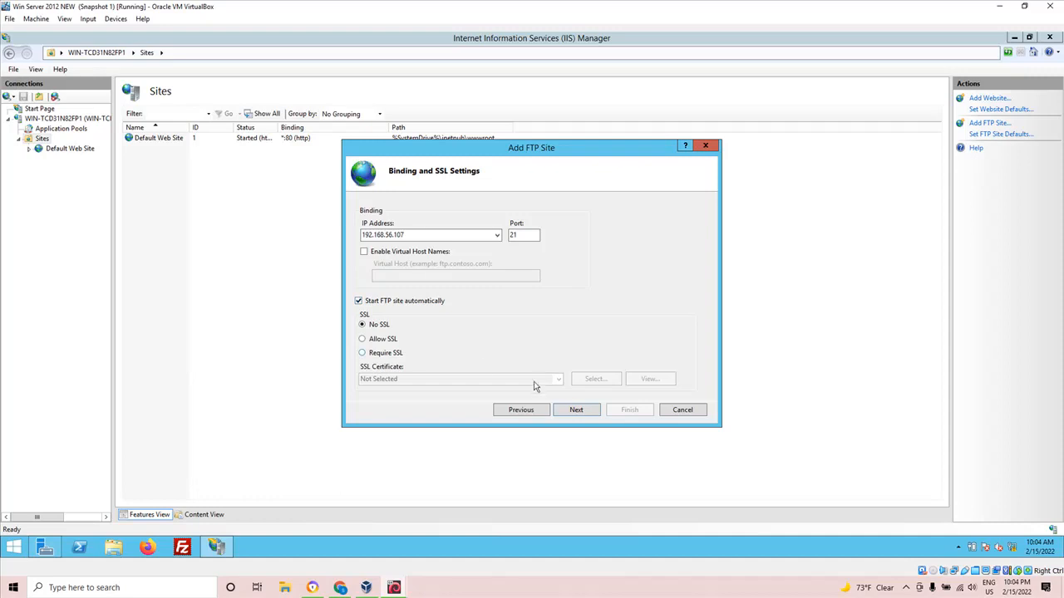
left_click(580, 415)
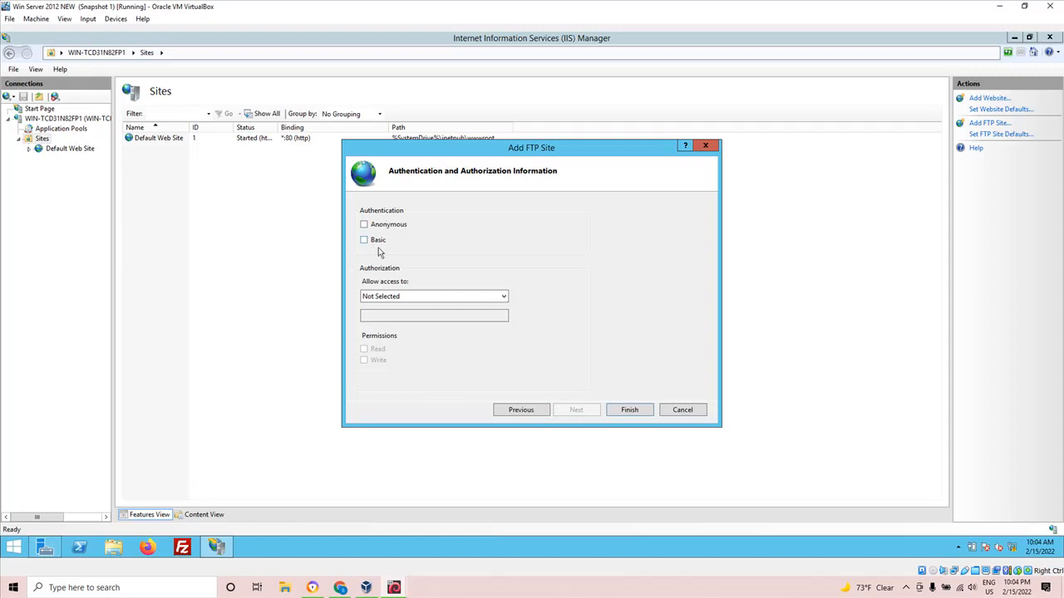
Enable Basic authentication, allow access to the specified FTP user with Read and Write permissions, and finish creating the site.
left_click(364, 240)
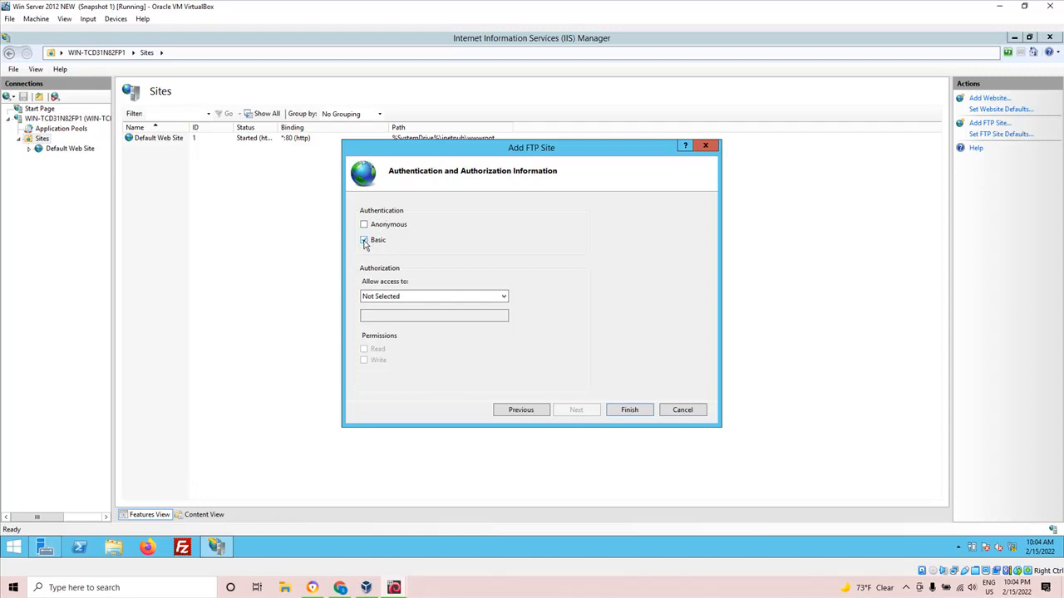
left_click(421, 300)
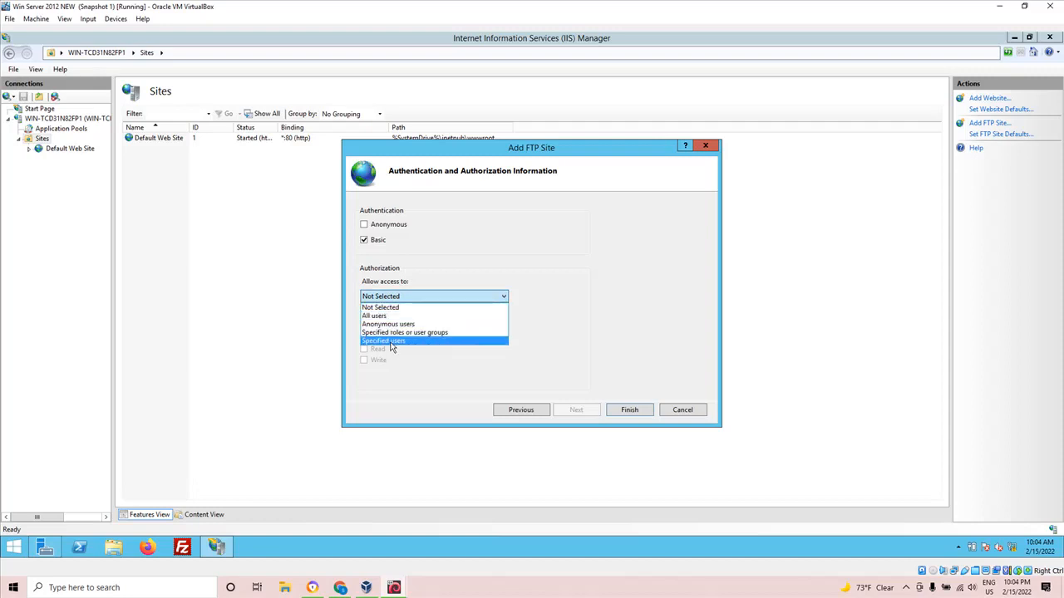
left_click(392, 342)
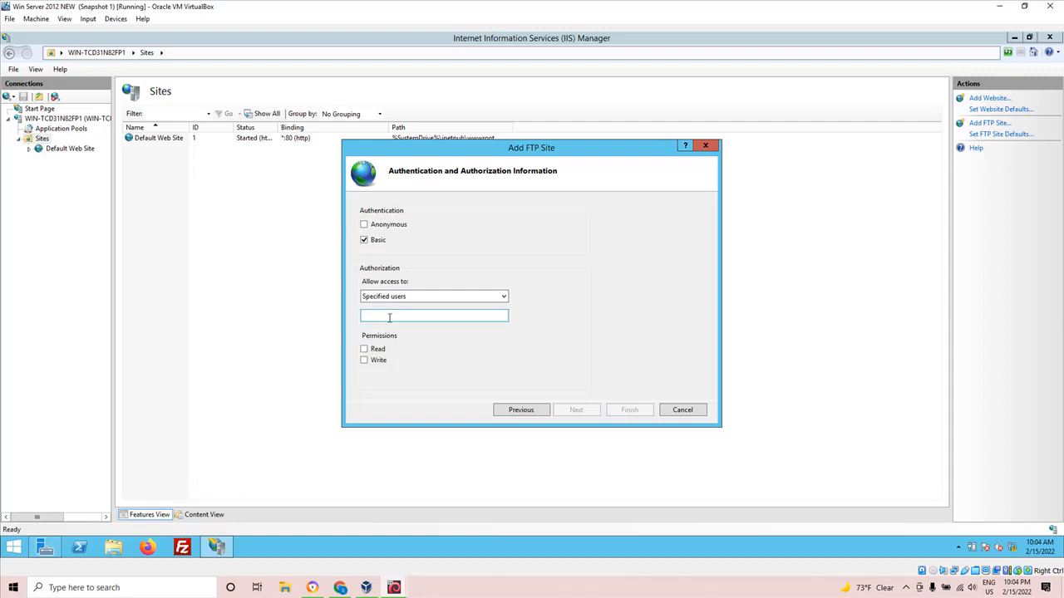
left_click(389, 316)
type("tom")
left_click(364, 349)
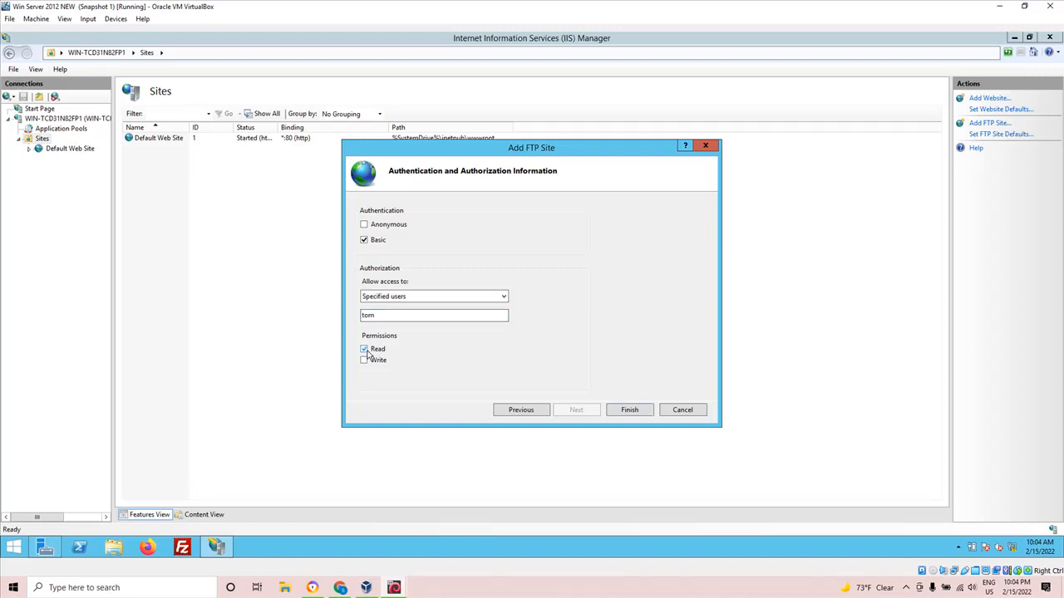
left_click(365, 361)
left_click(628, 411)
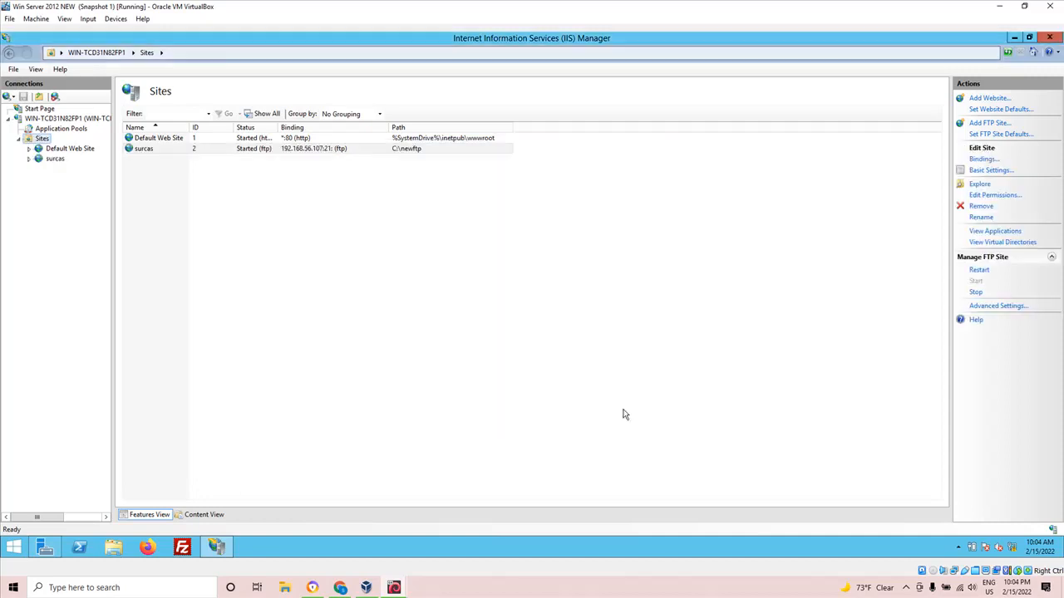
Select the new surcas FTP site under Sites and refresh it.
left_click(55, 159)
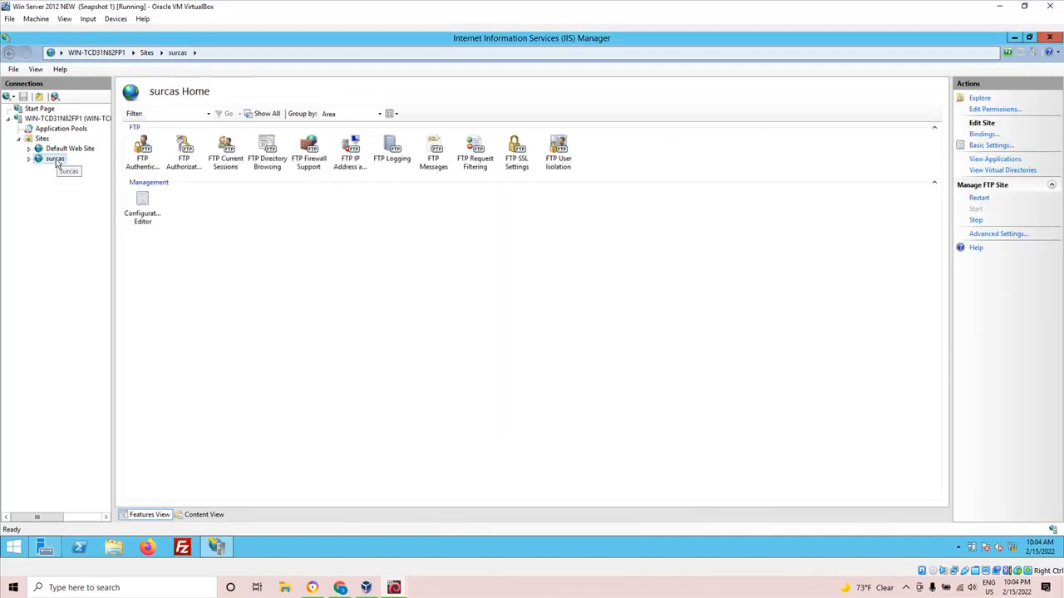
right_click(57, 165)
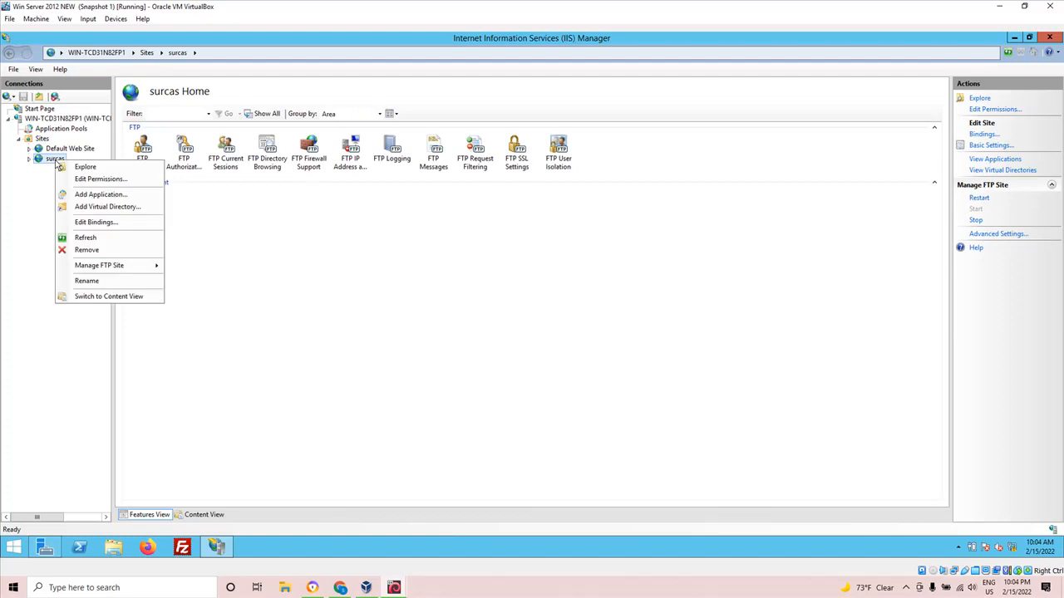
left_click(85, 239)
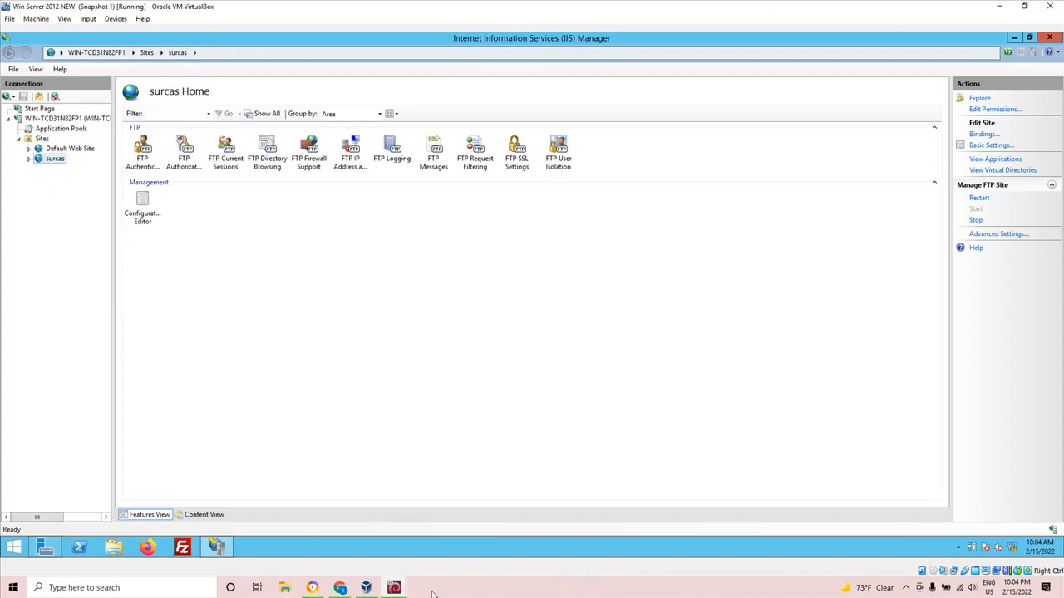
Switch to the winxp virtual machine, connect with ftp 192.168.56.107, and log in with the FTP account's username and password.
mouse_move(365, 587)
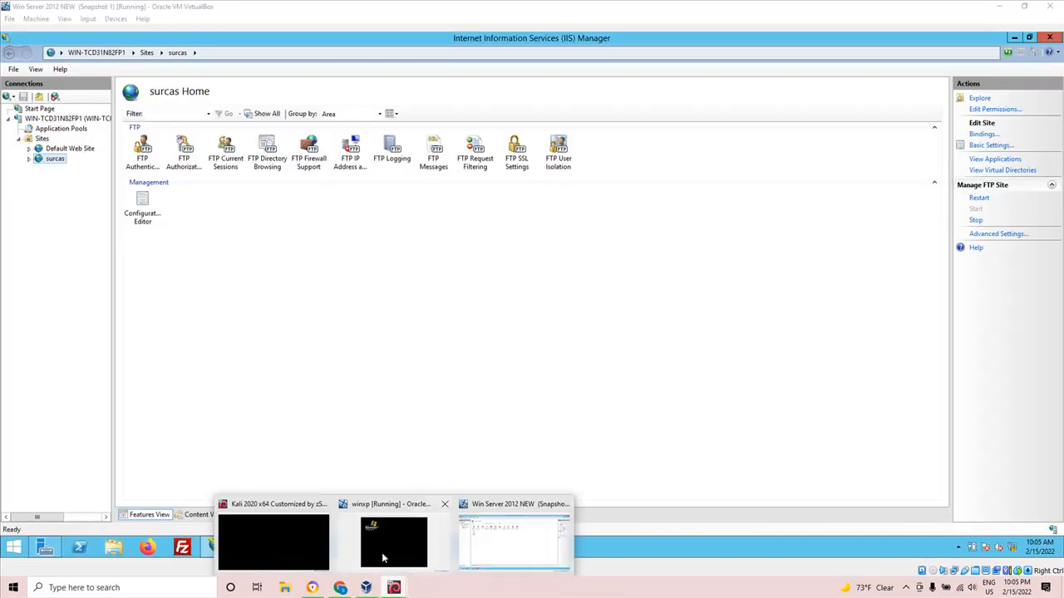
left_click(384, 559)
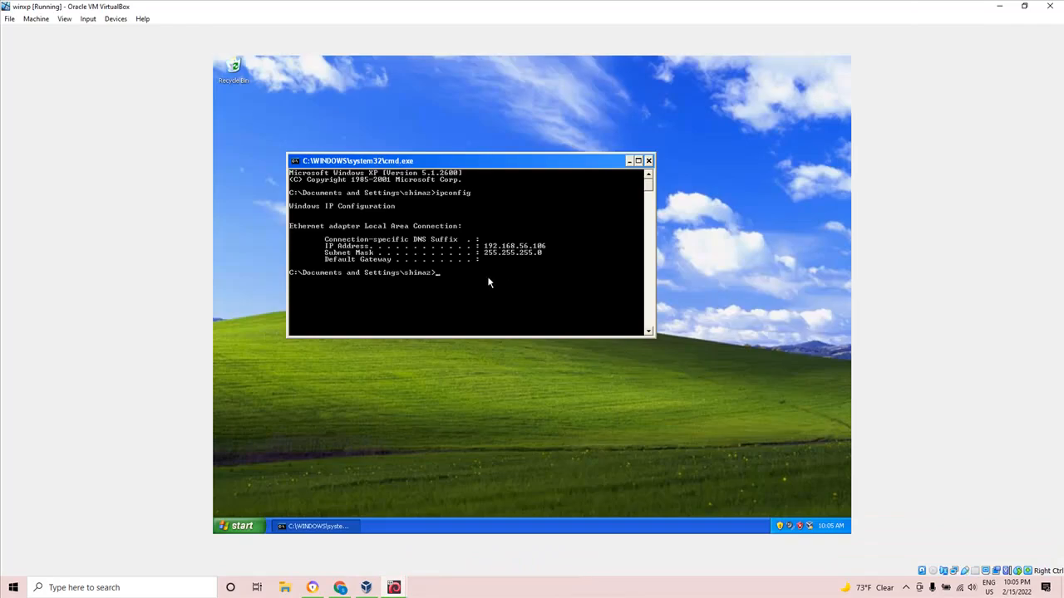
type("ftp")
type("192.168.56.107")
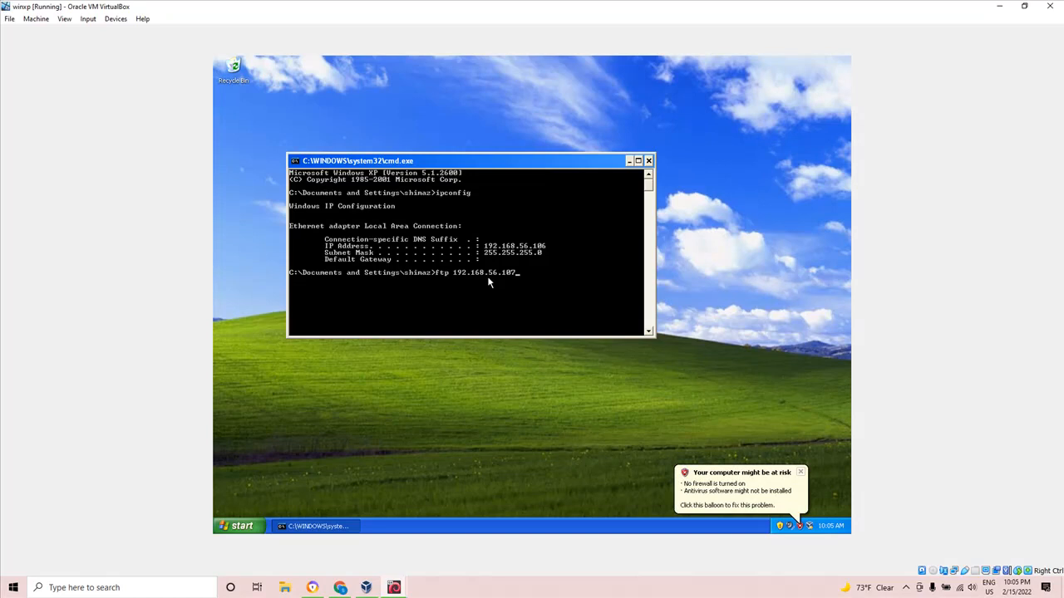
key("Return")
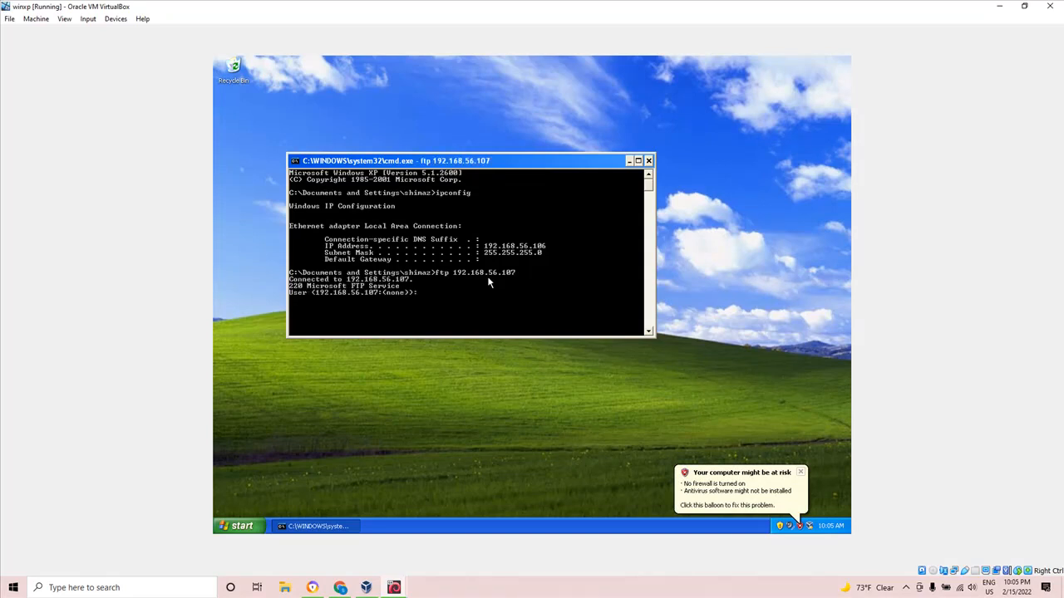
type("tom")
key("Return")
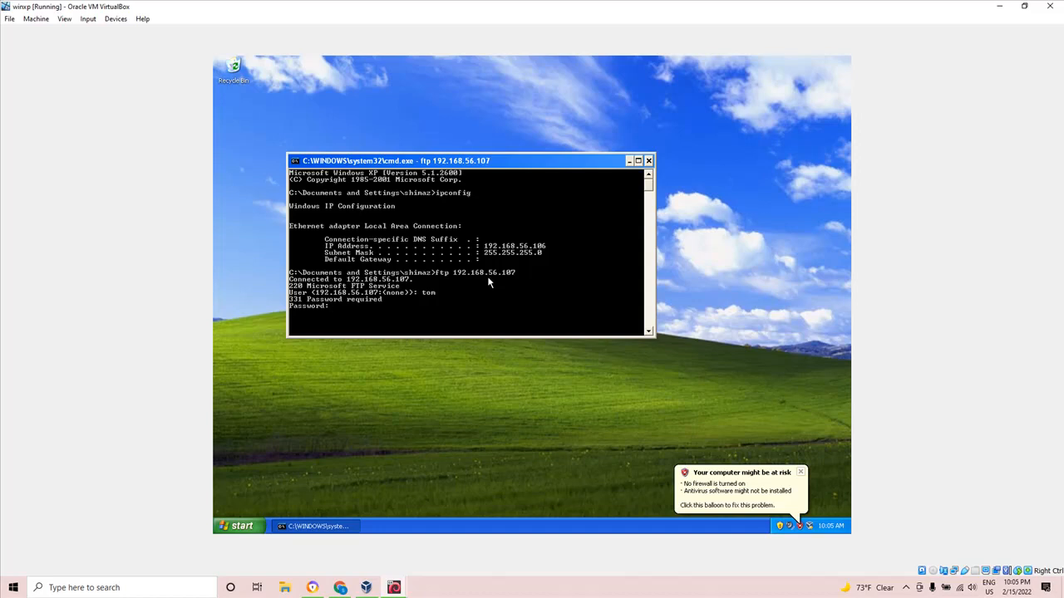
key("Return")
List the FTP directory with dir and download the file a1.txt with get.
type("dir")
key("Return")
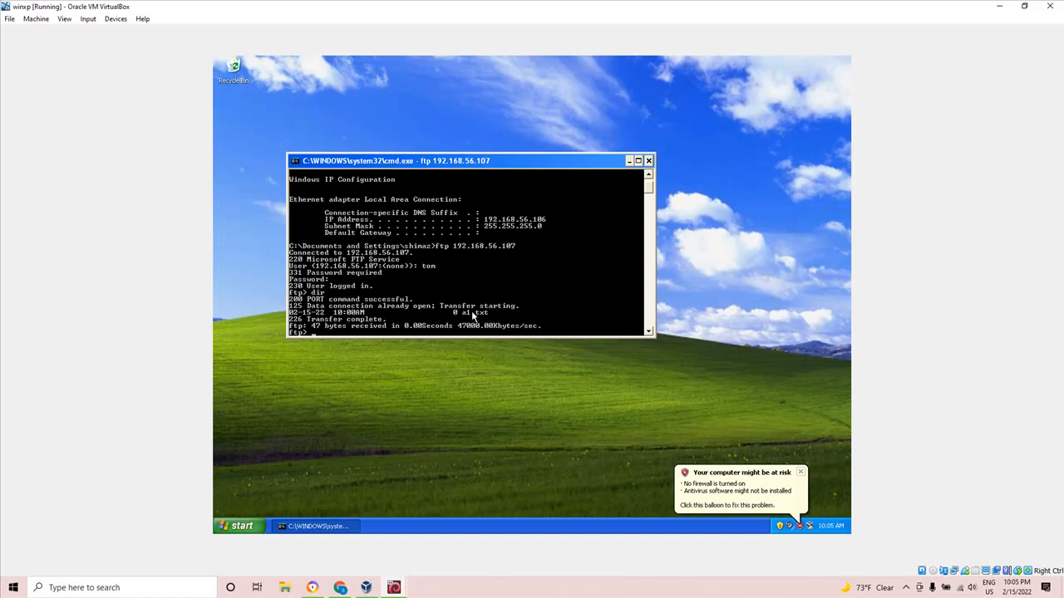
type("g")
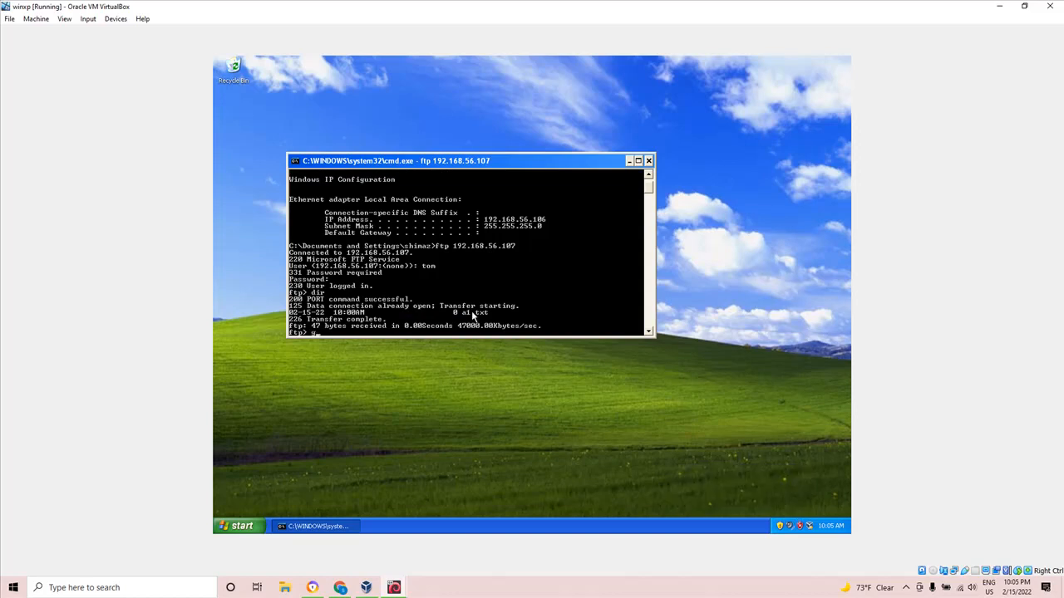
type("et a1.txt")
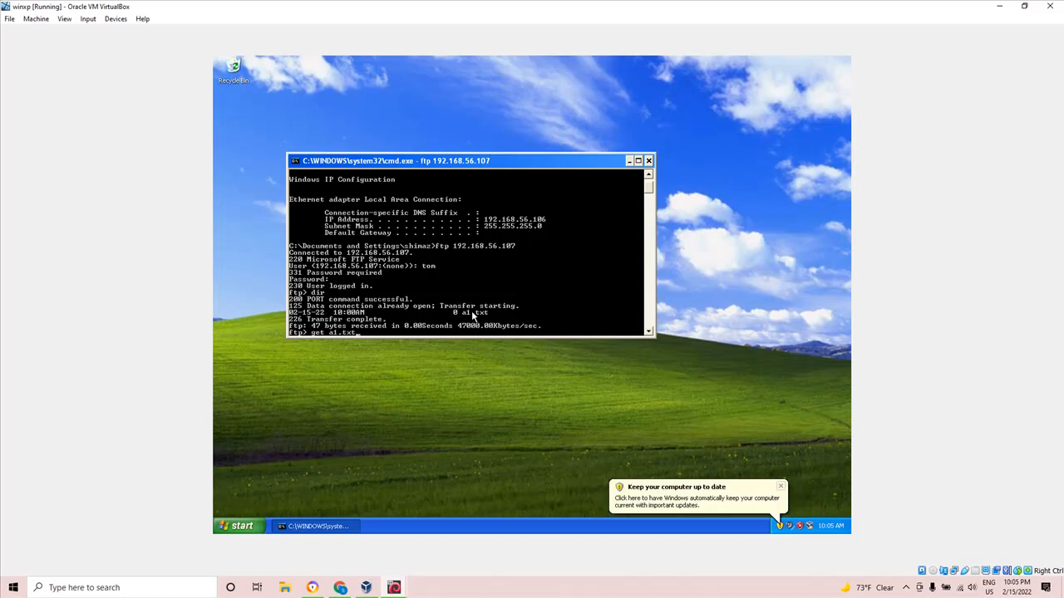
key("Return")
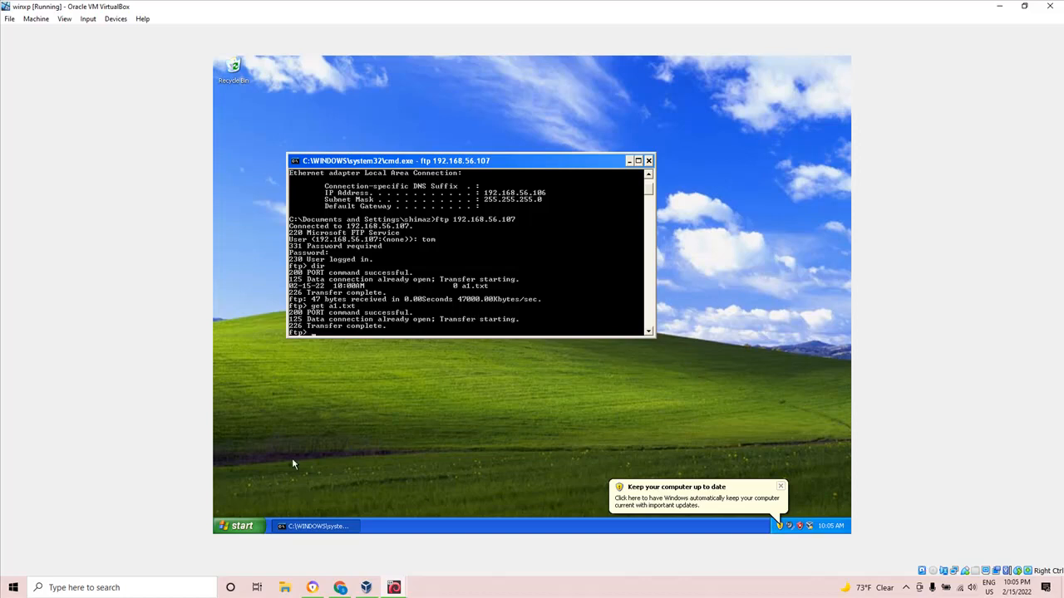
Check the XP machine's C: drive, My Documents folder and recent documents for the downloaded a1.txt file.
left_click(239, 529)
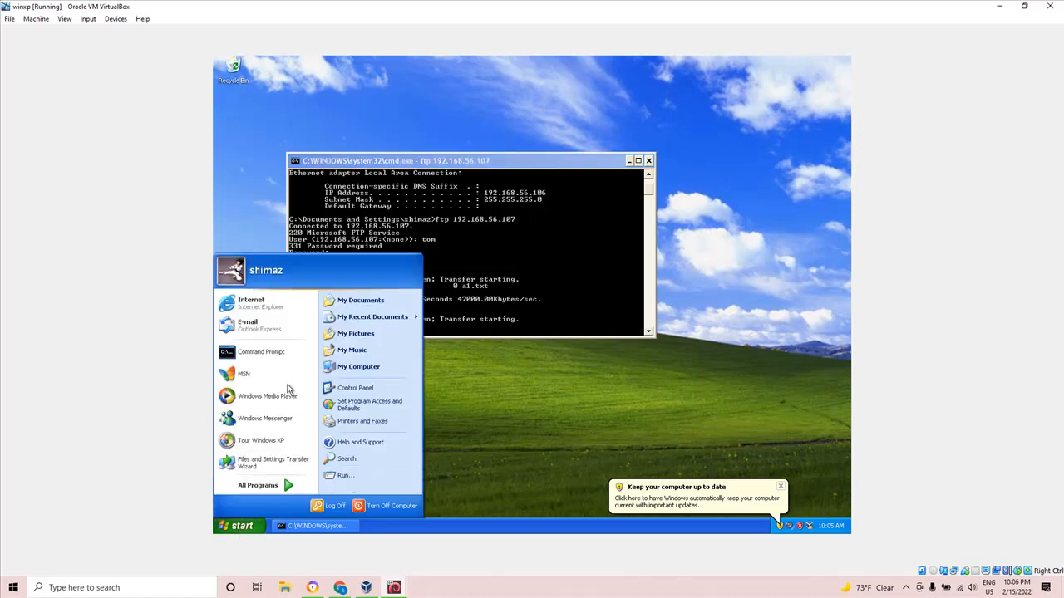
left_click(358, 369)
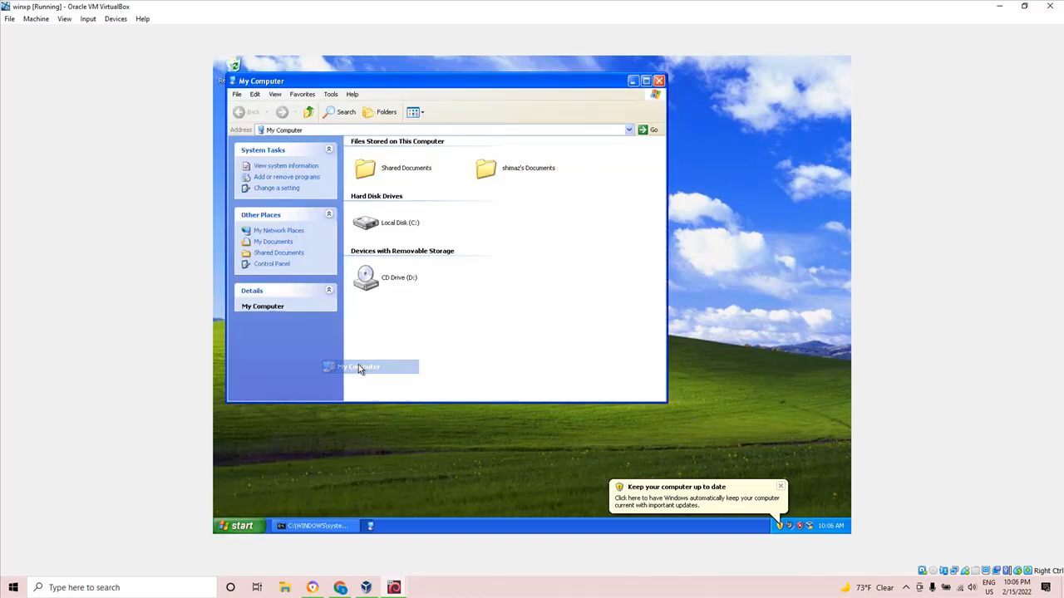
double_click(403, 225)
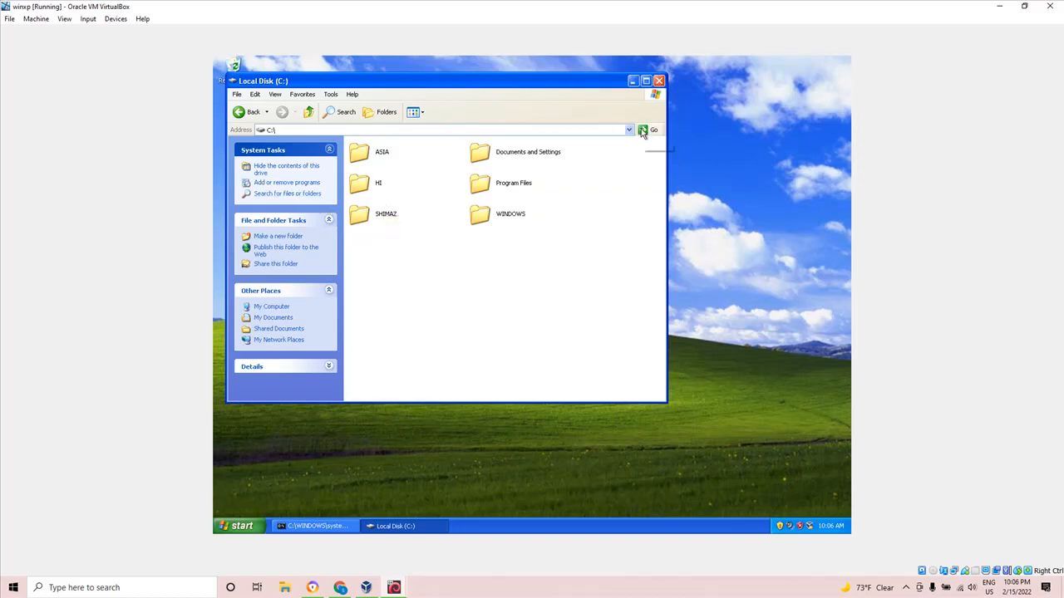
left_click(659, 81)
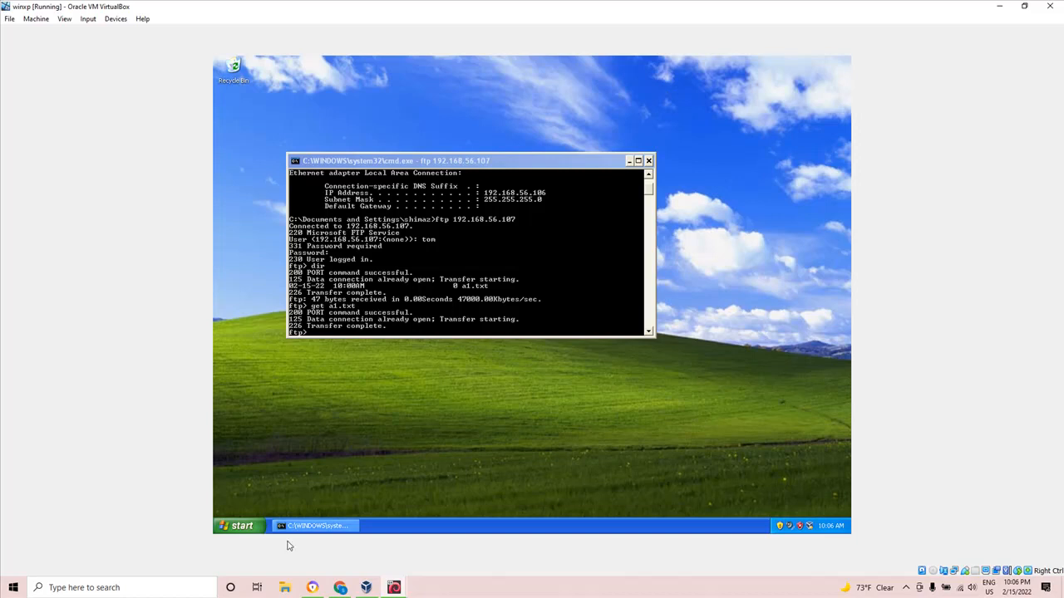
left_click(240, 527)
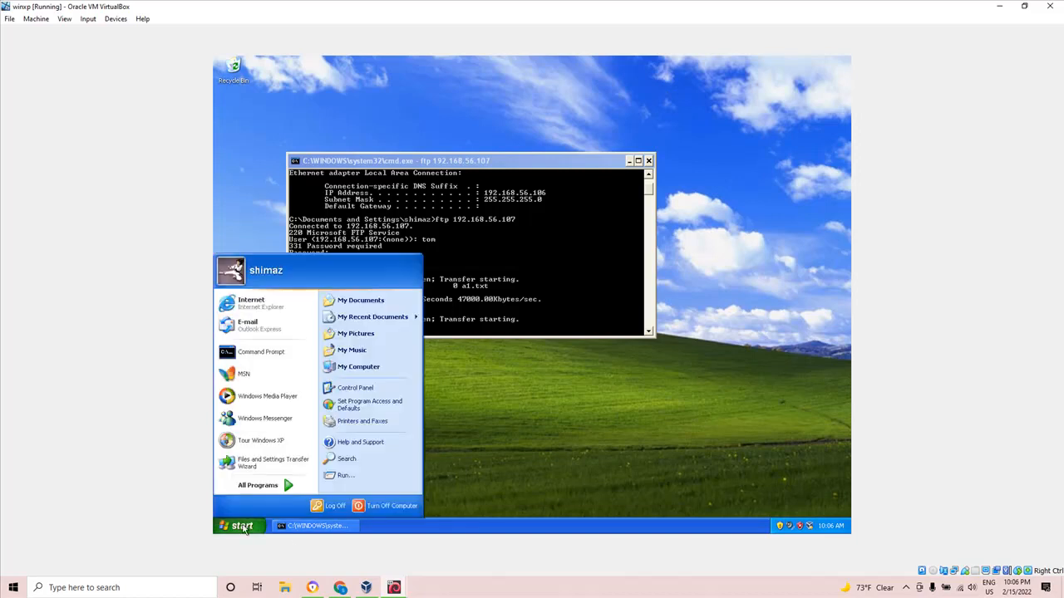
left_click(380, 305)
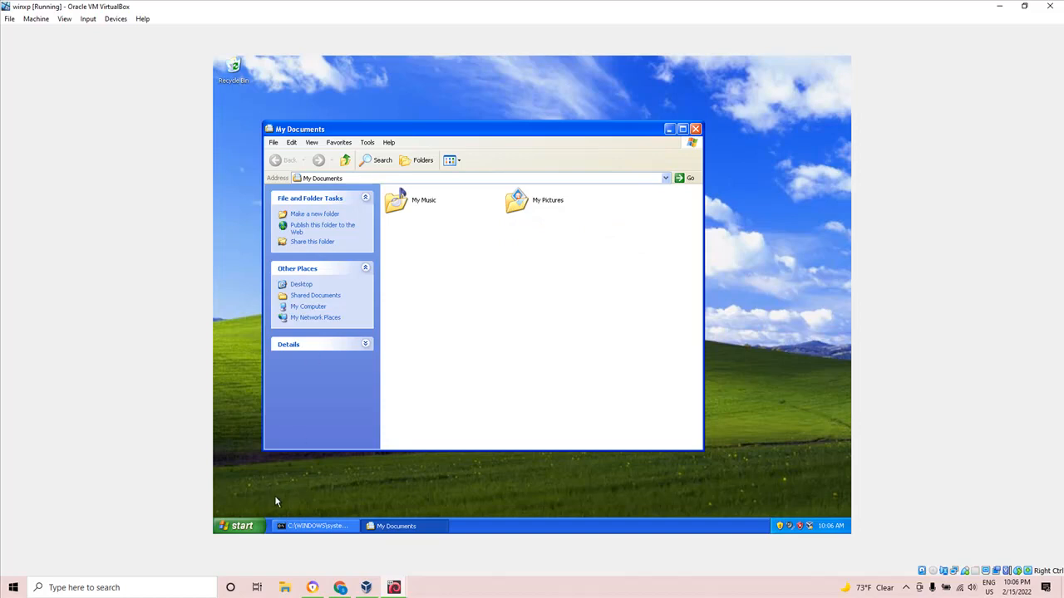
left_click(240, 526)
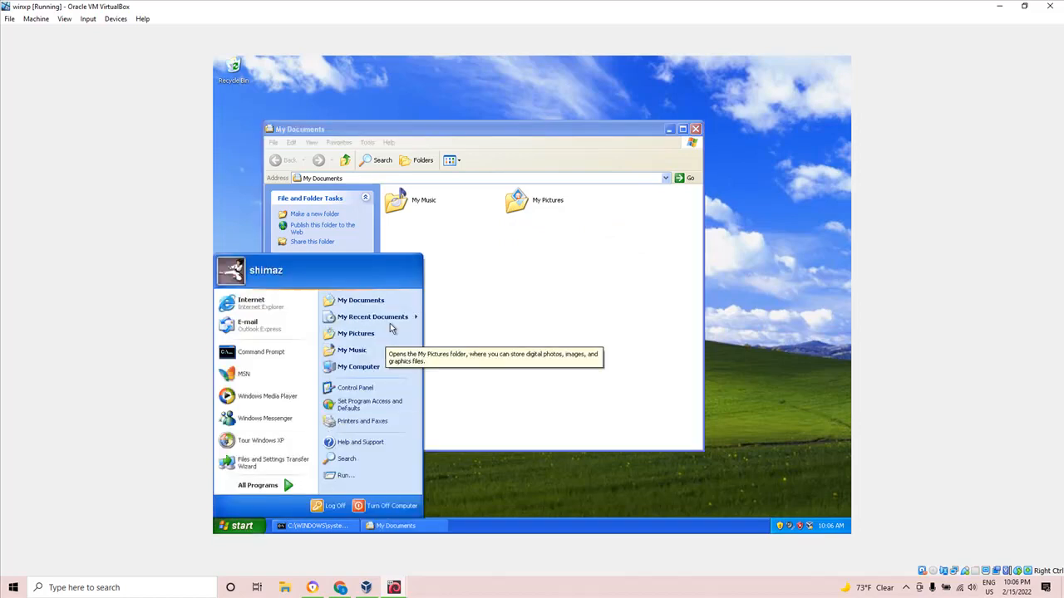
mouse_move(397, 321)
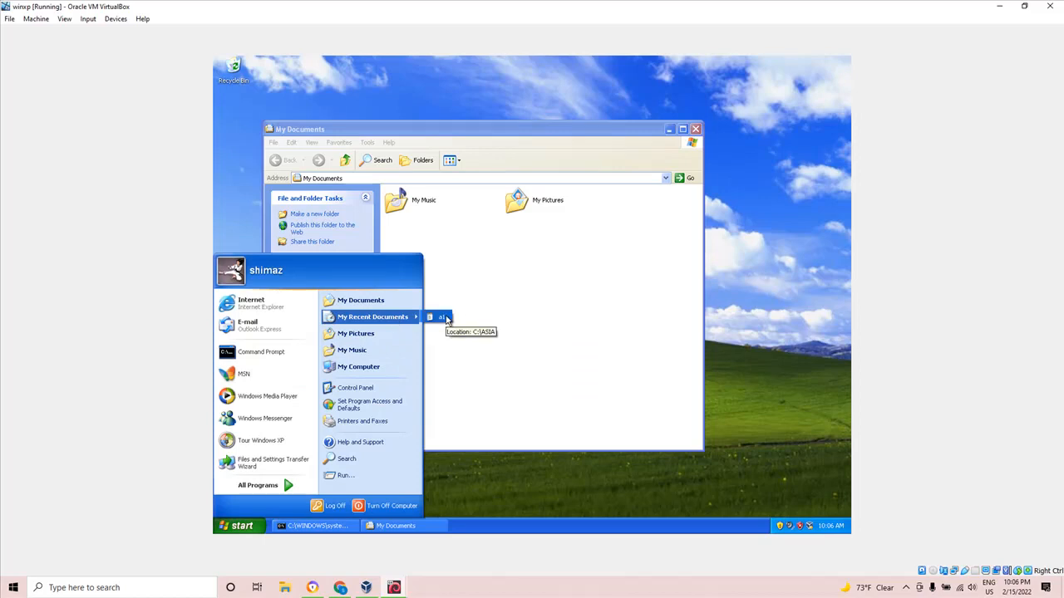
left_click(573, 320)
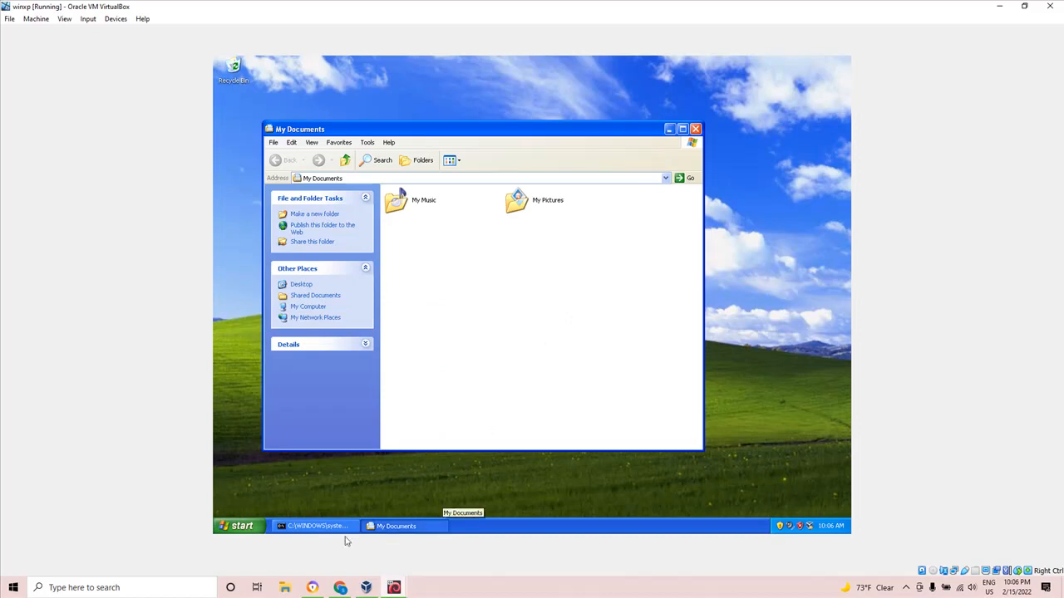
Return to the command prompt and end the FTP session with quit.
left_click(332, 529)
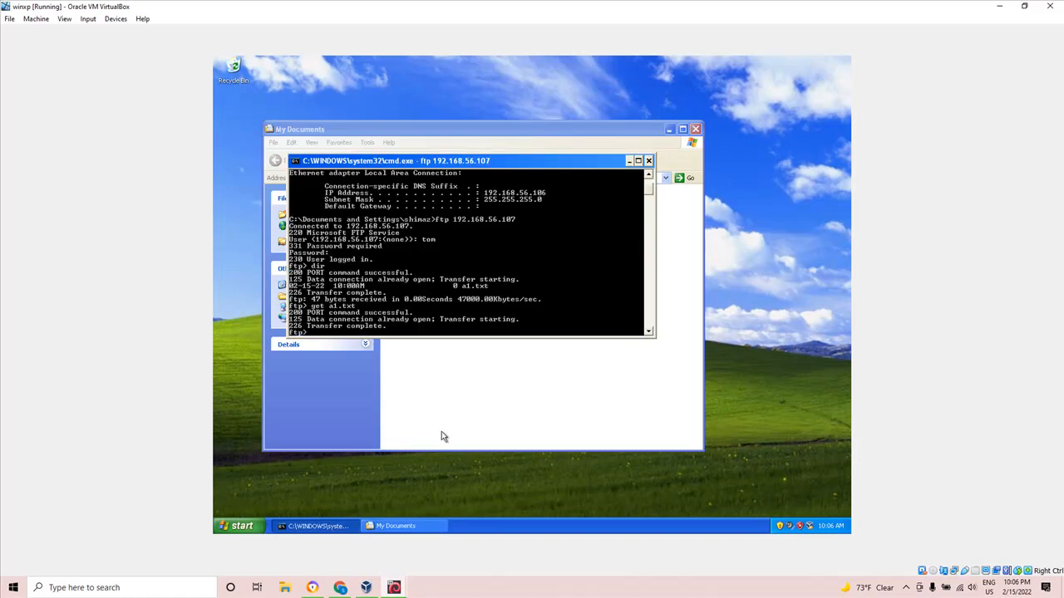
type("quit")
key("Return")
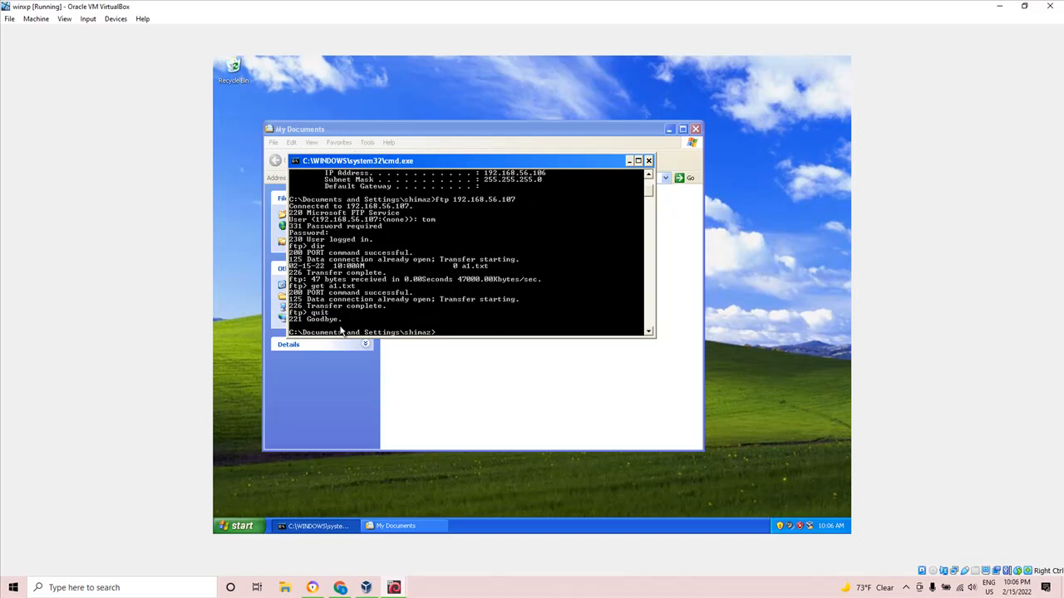
Switch to the Kali virtual machine and unlock its session with the account password.
left_click(400, 588)
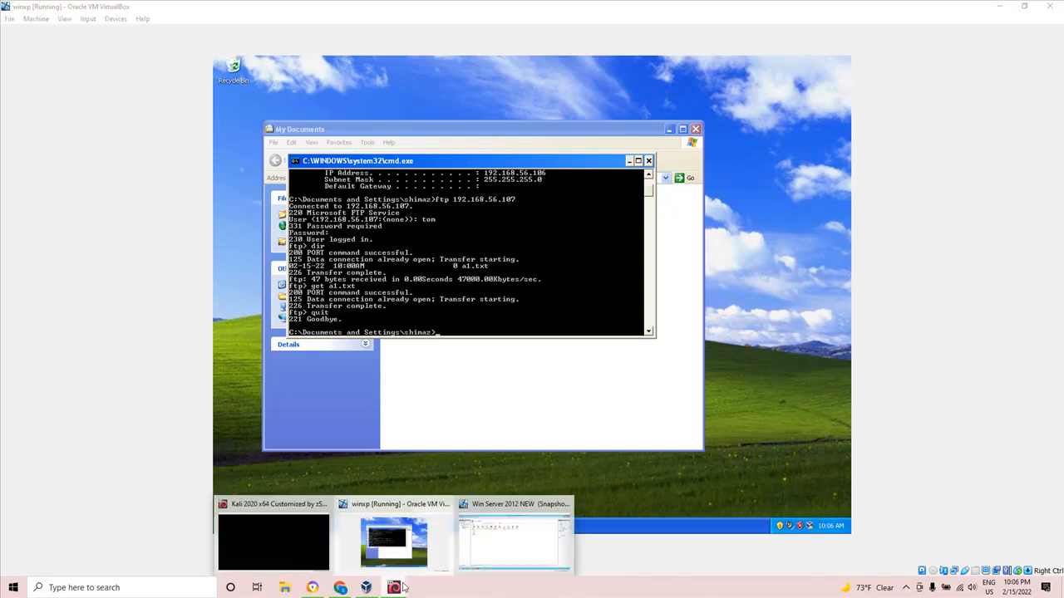
left_click(306, 548)
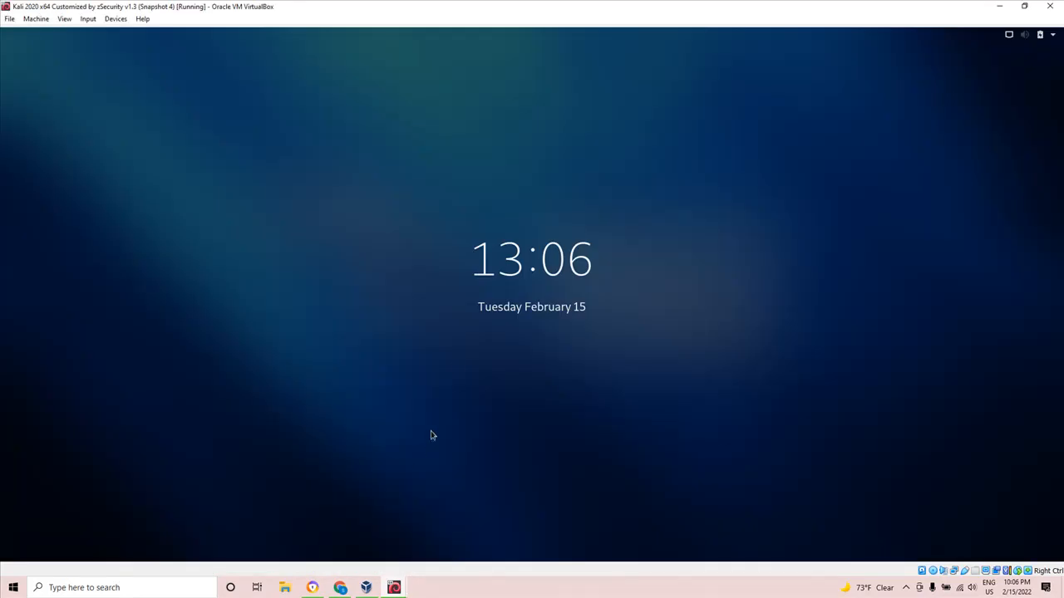
left_click(455, 369)
type("kali")
key("Return")
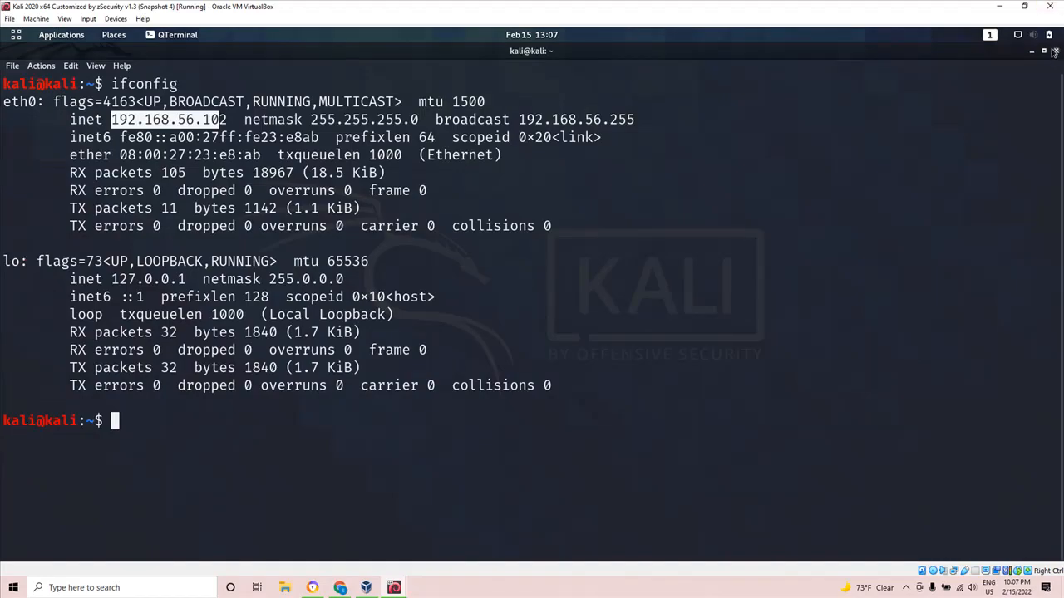
Close the terminal and launch Wireshark from the Sniffing & Spoofing tools, authenticating as root with the account password.
left_click(1056, 52)
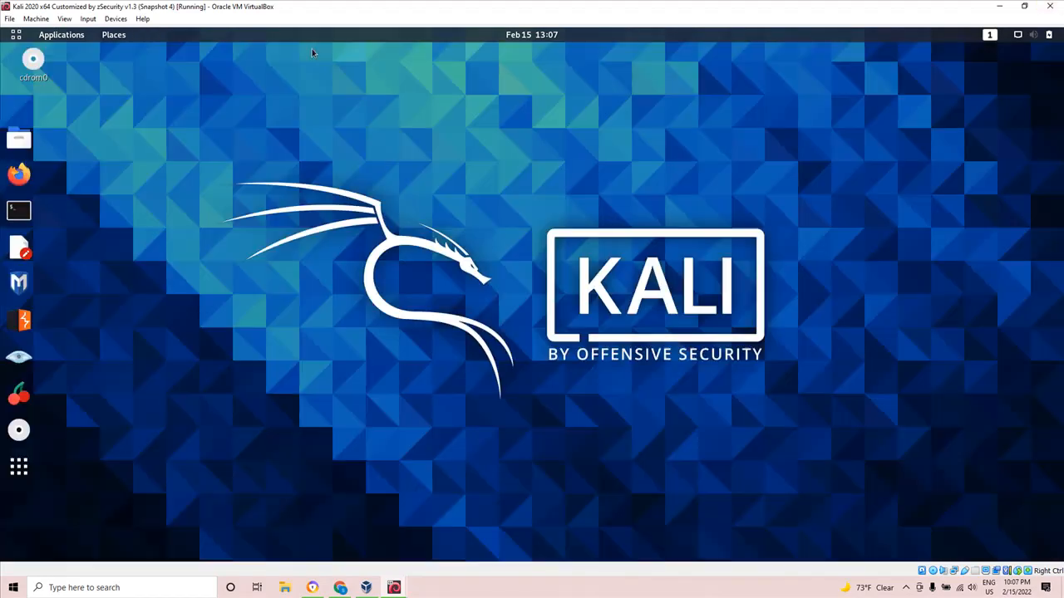
left_click(72, 38)
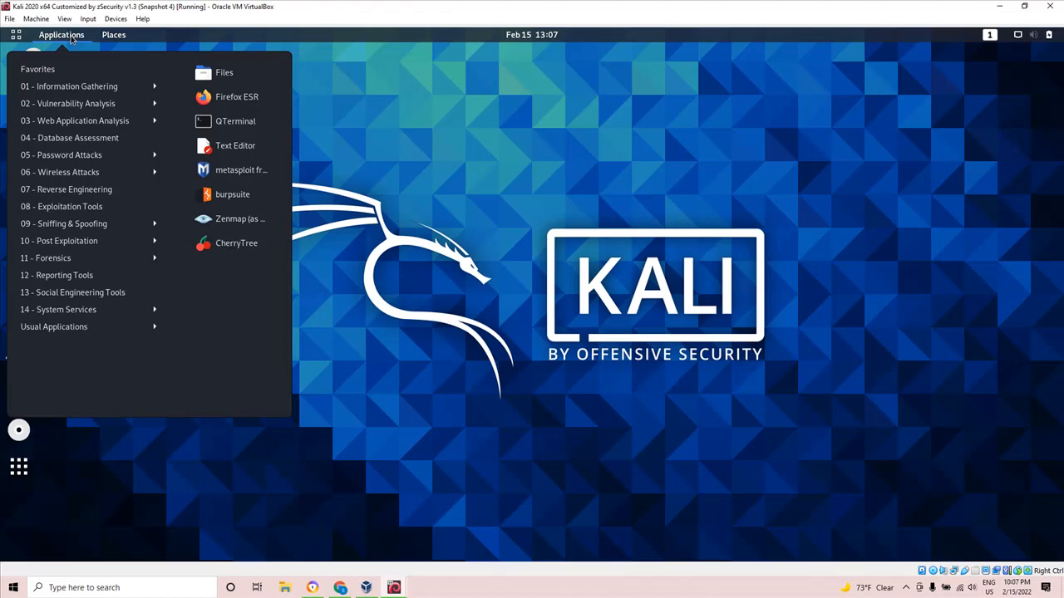
left_click(81, 228)
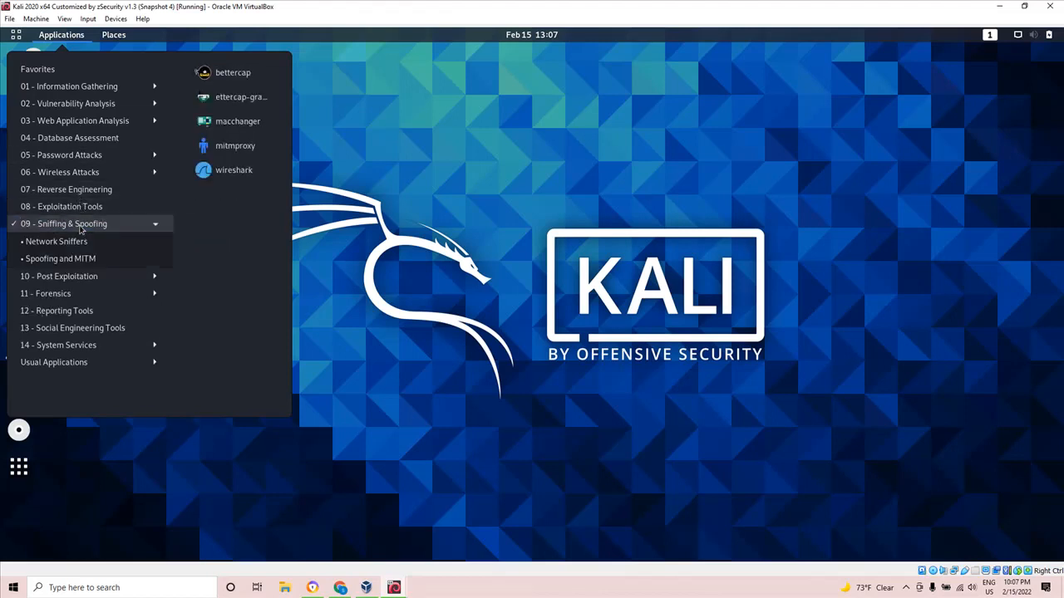
mouse_move(73, 264)
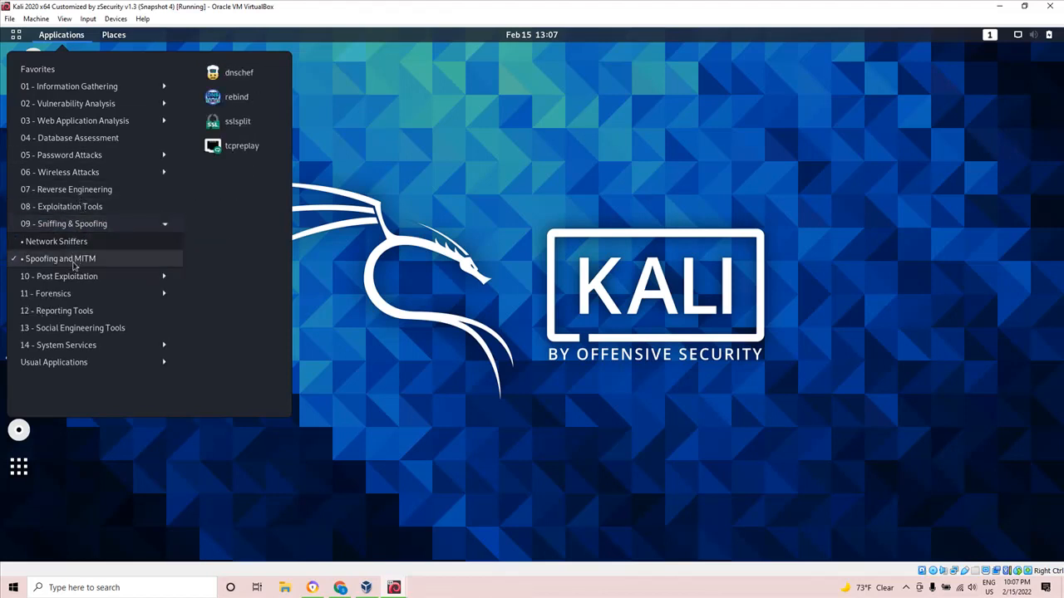
mouse_move(65, 246)
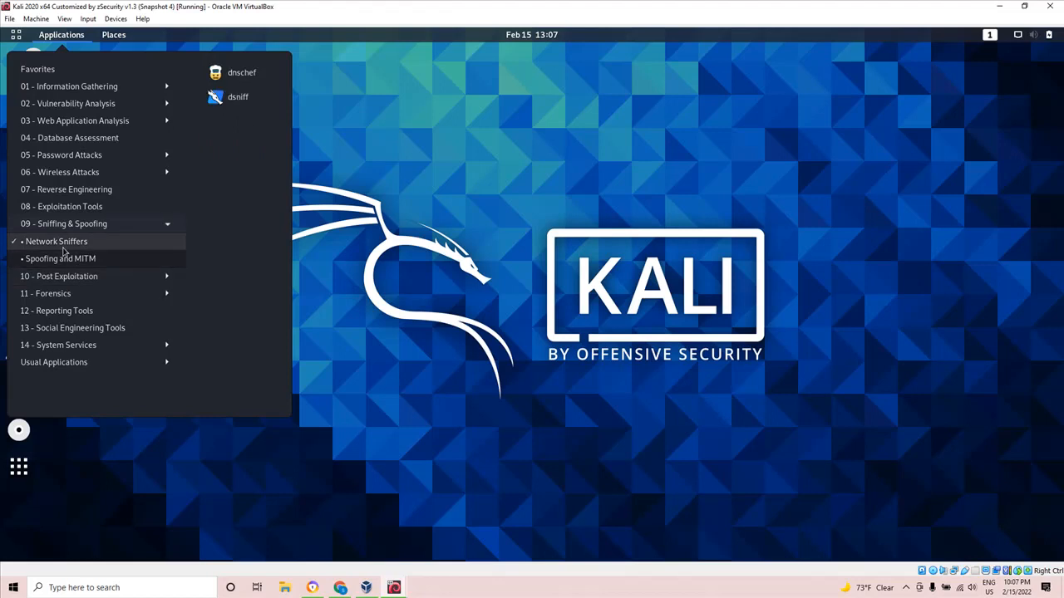
mouse_move(68, 261)
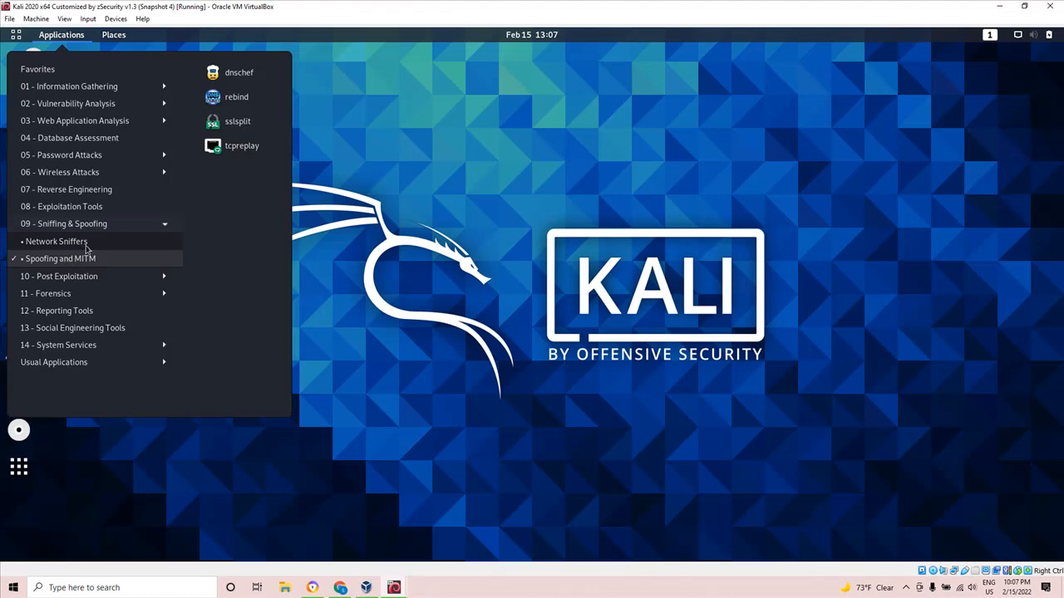
mouse_move(80, 230)
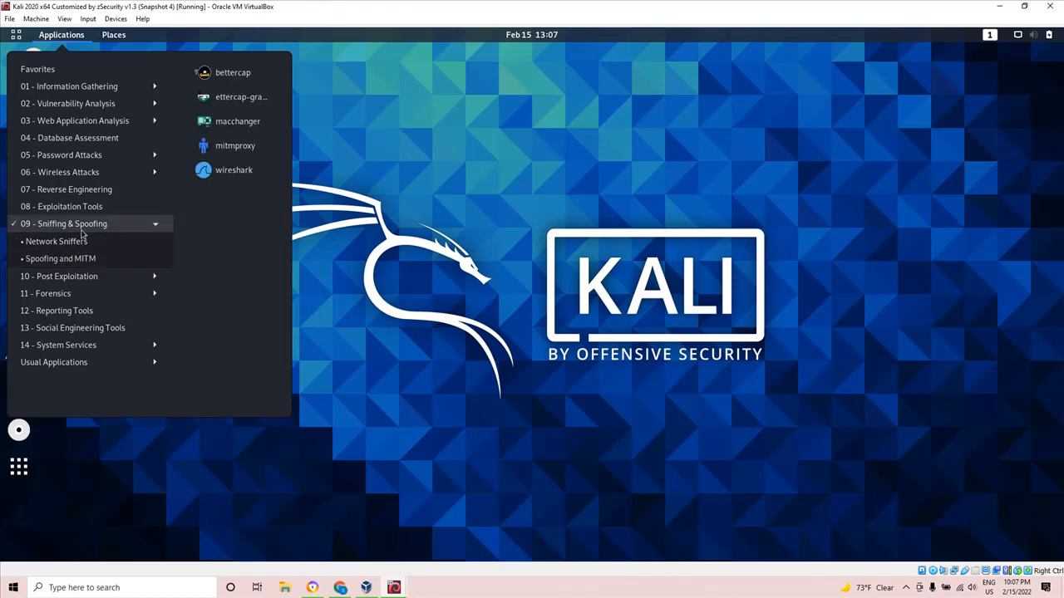
left_click(218, 172)
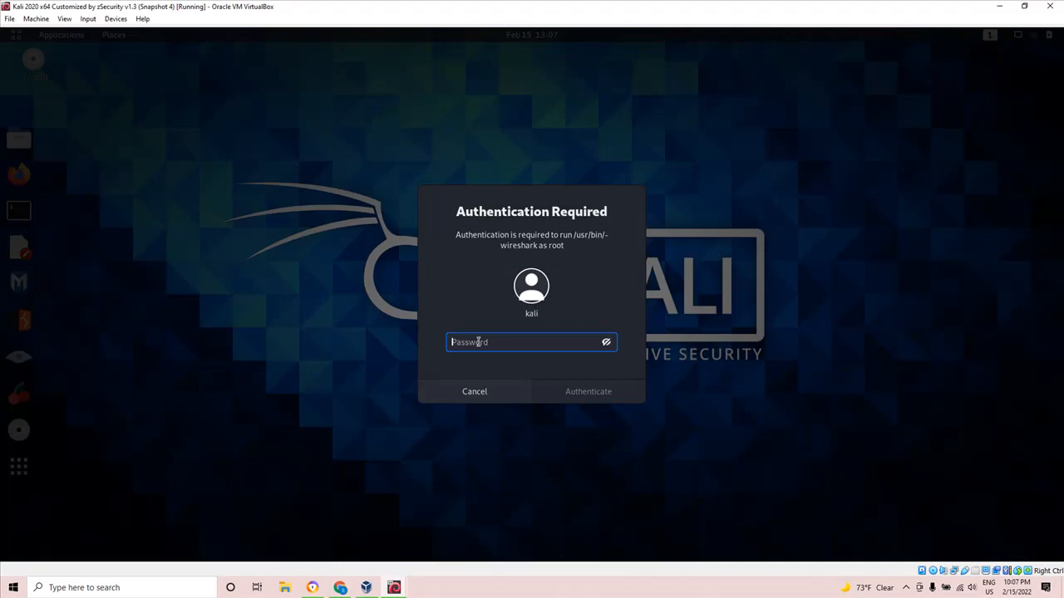
type("kali")
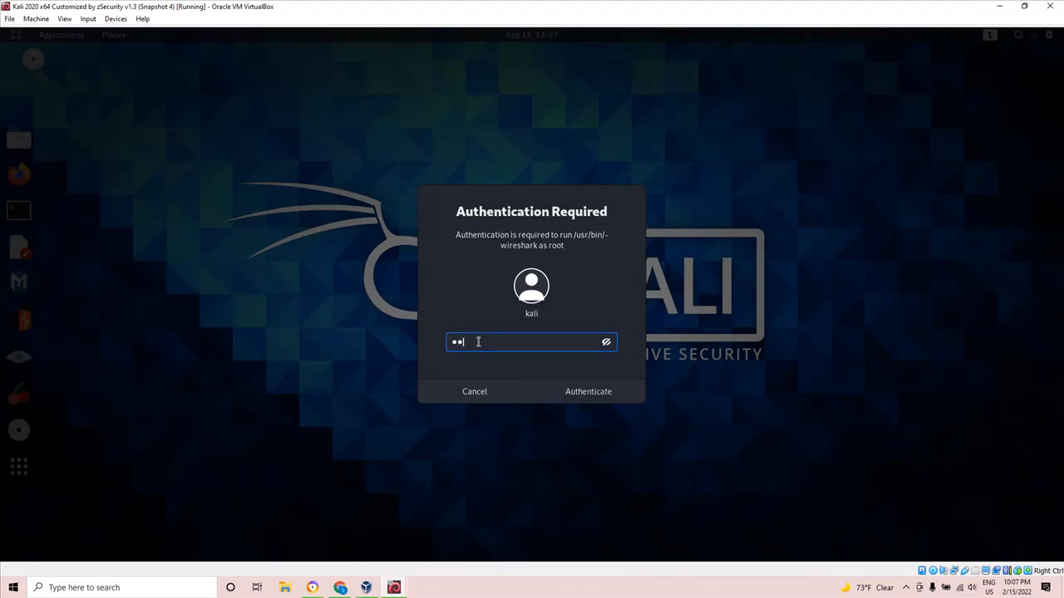
key("Return")
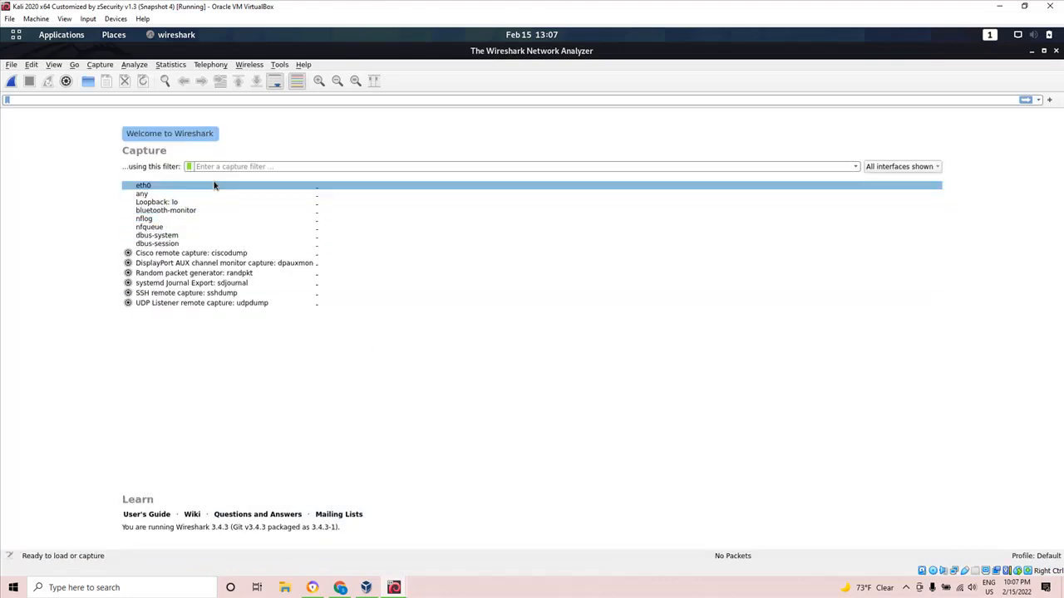
Start a live packet capture on the eth0 interface.
left_click(316, 191)
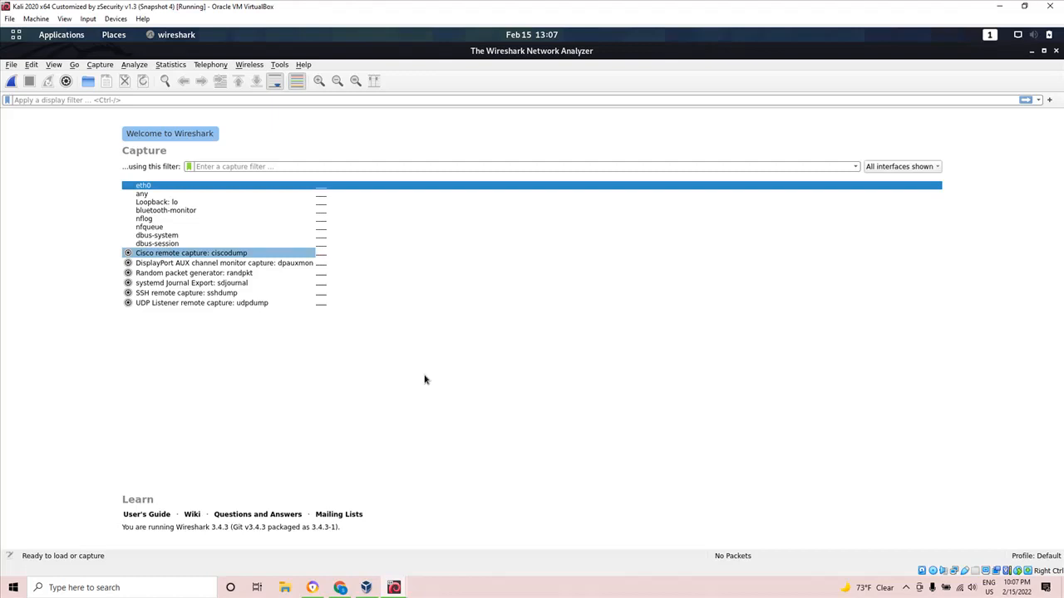
mouse_move(323, 193)
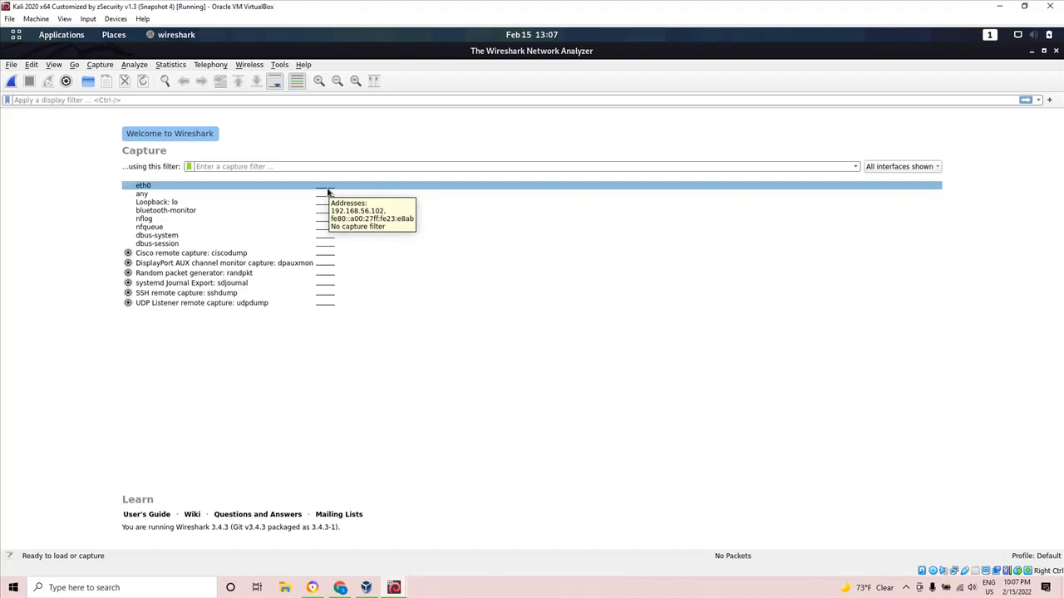
double_click(327, 191)
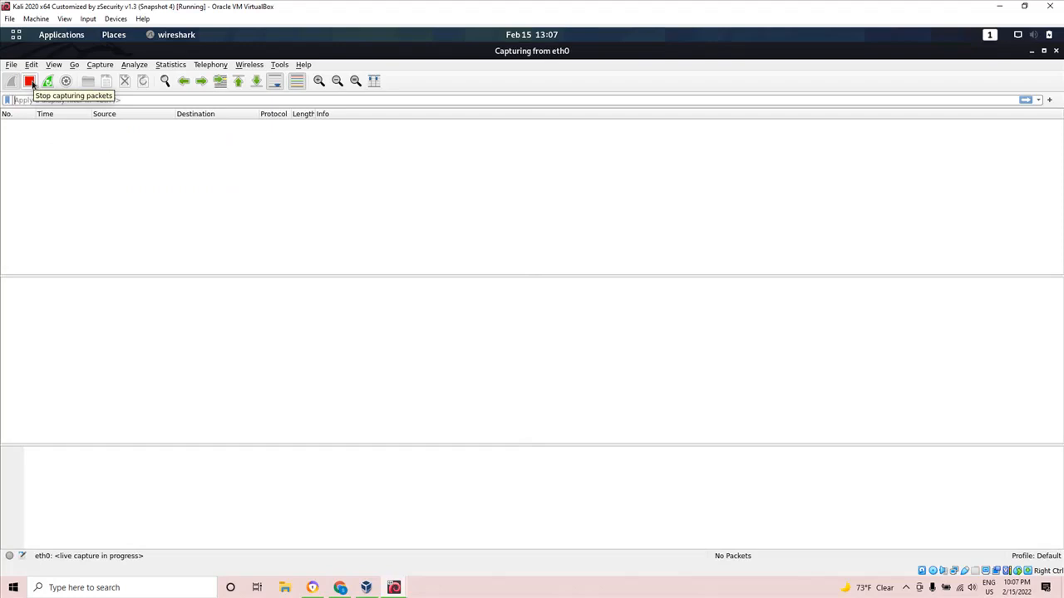
Switch to the XP machine, log in to ftp 192.168.56.107 with the FTP account's user name and password, and download a1.txt with get.
mouse_move(393, 588)
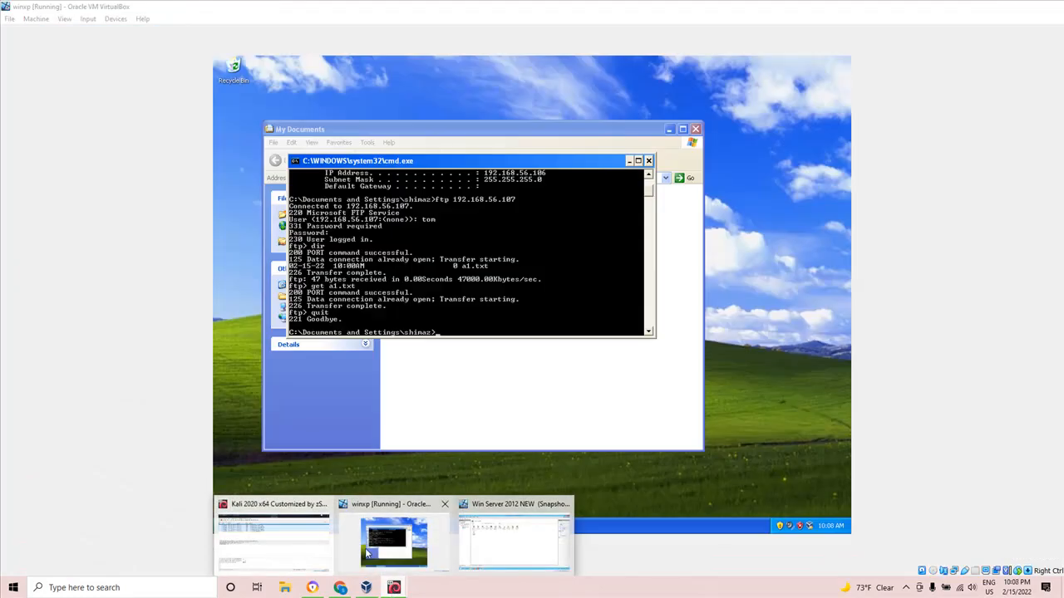
left_click(370, 550)
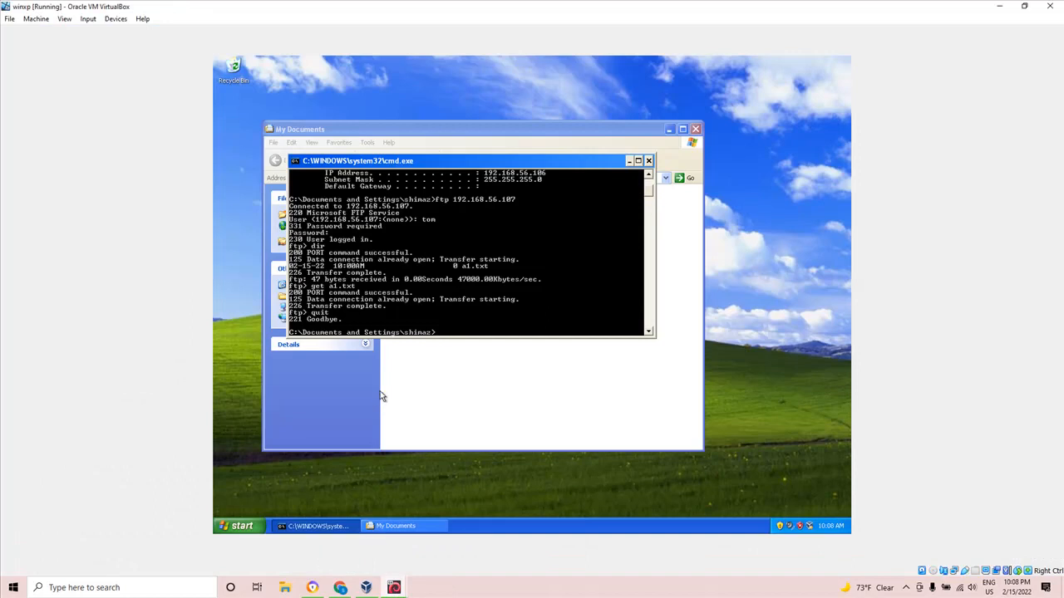
key("Up")
key("Return")
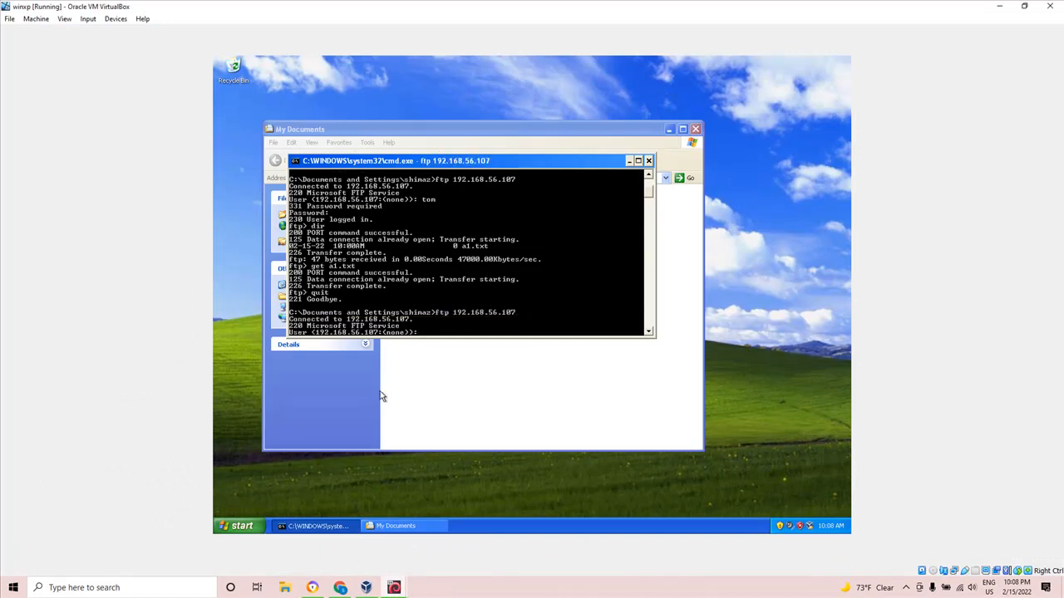
type("tom")
key("Return")
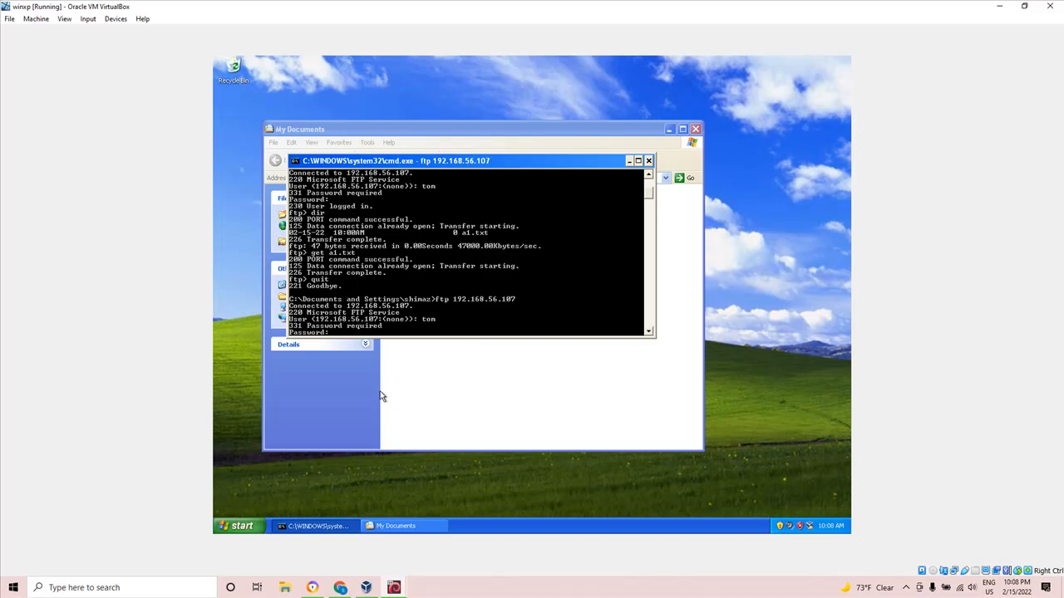
key("Return")
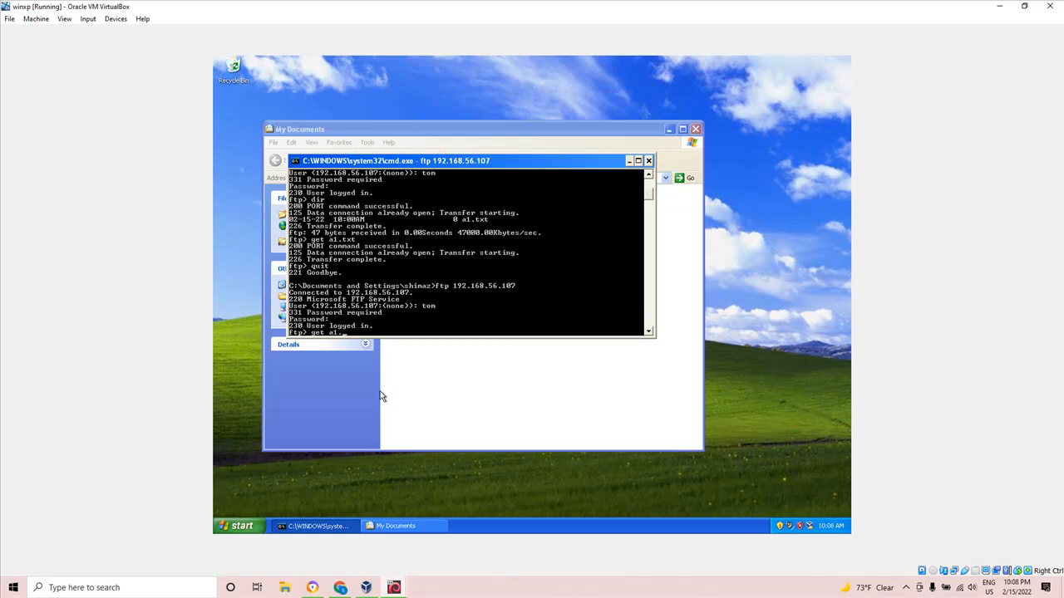
key("Return")
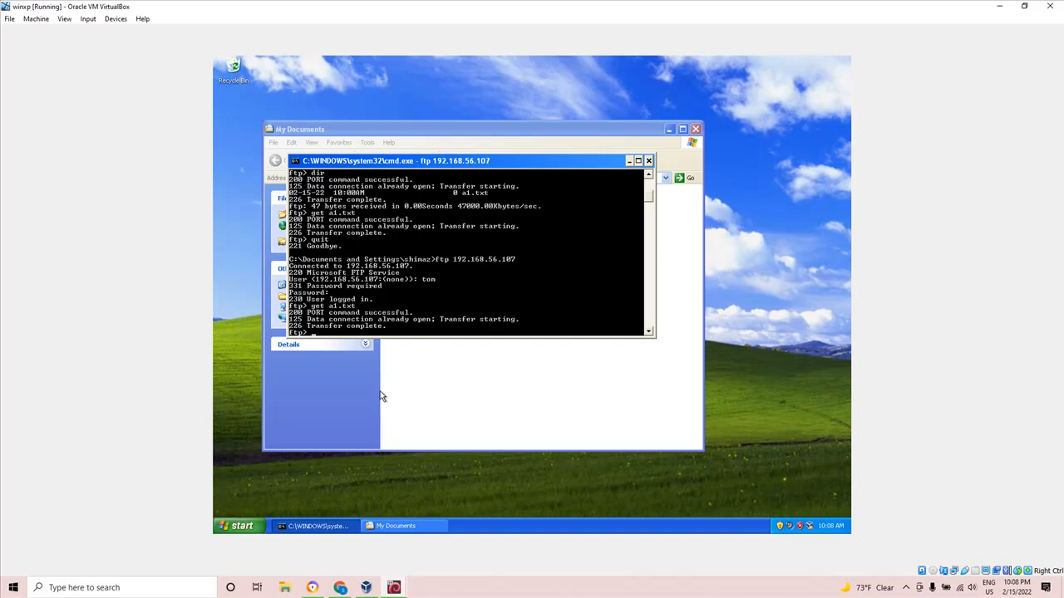
Switch back to the Kali virtual machine and stop the eth0 packet capture.
mouse_move(396, 589)
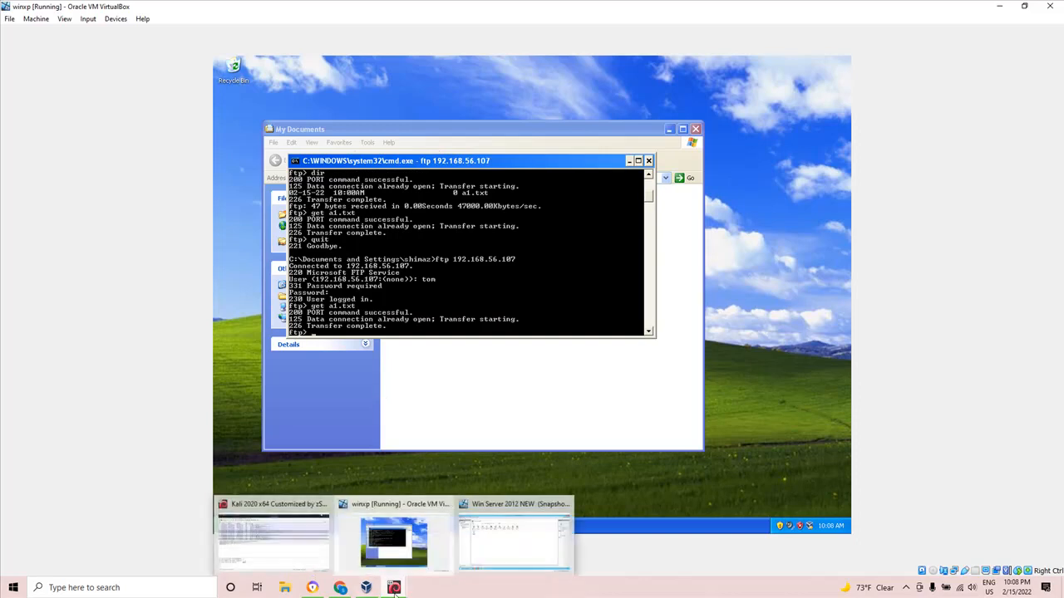
left_click(295, 551)
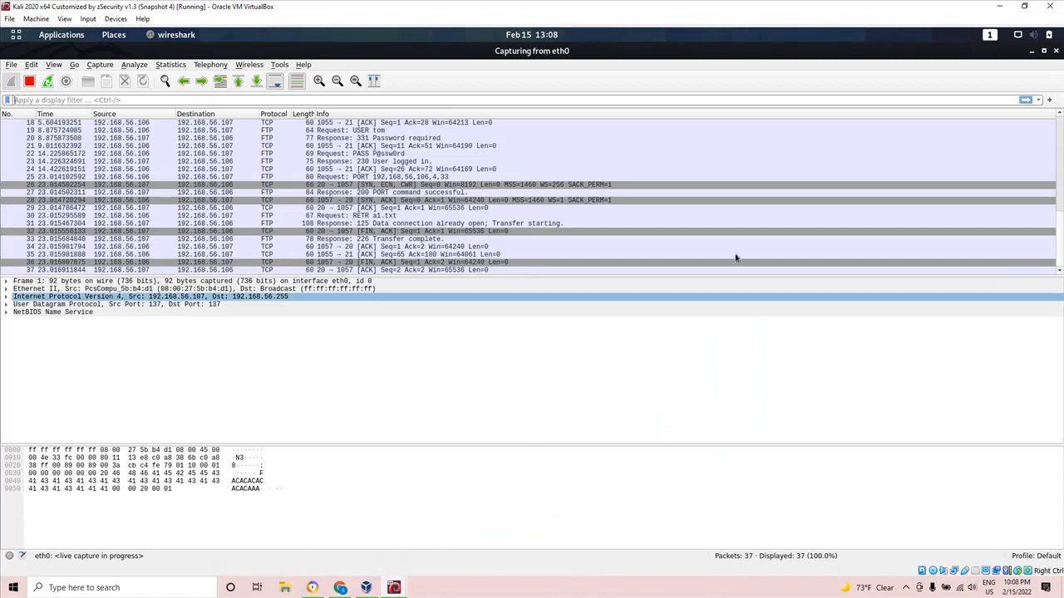
left_click(29, 82)
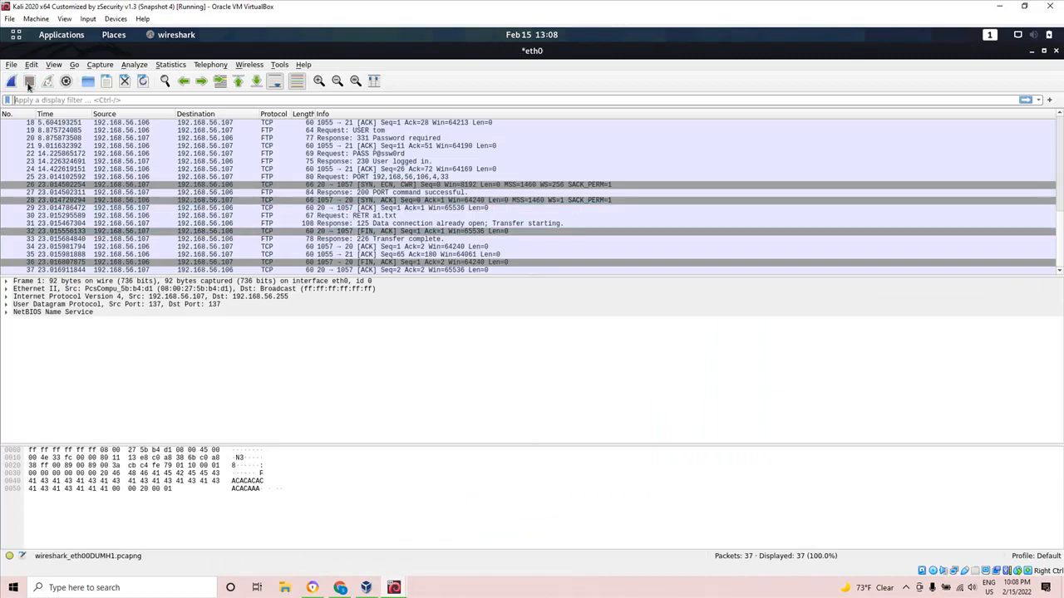
Inspect the captured FTP USER and PASS requests, opening packet 22 separately and expanding its File Transfer Protocol details down to the request argument.
left_click(332, 249)
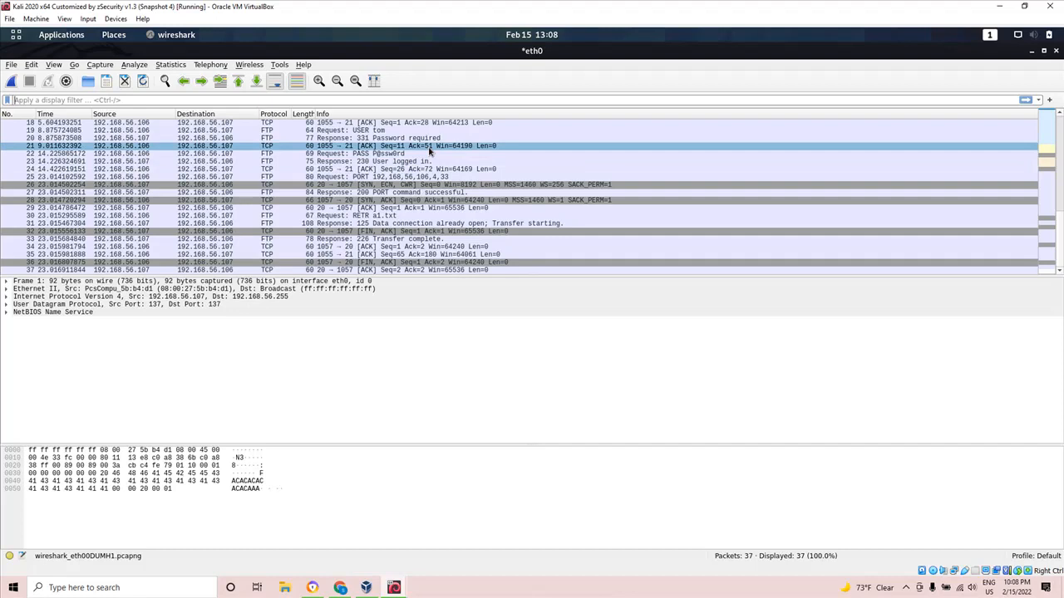
left_click(372, 131)
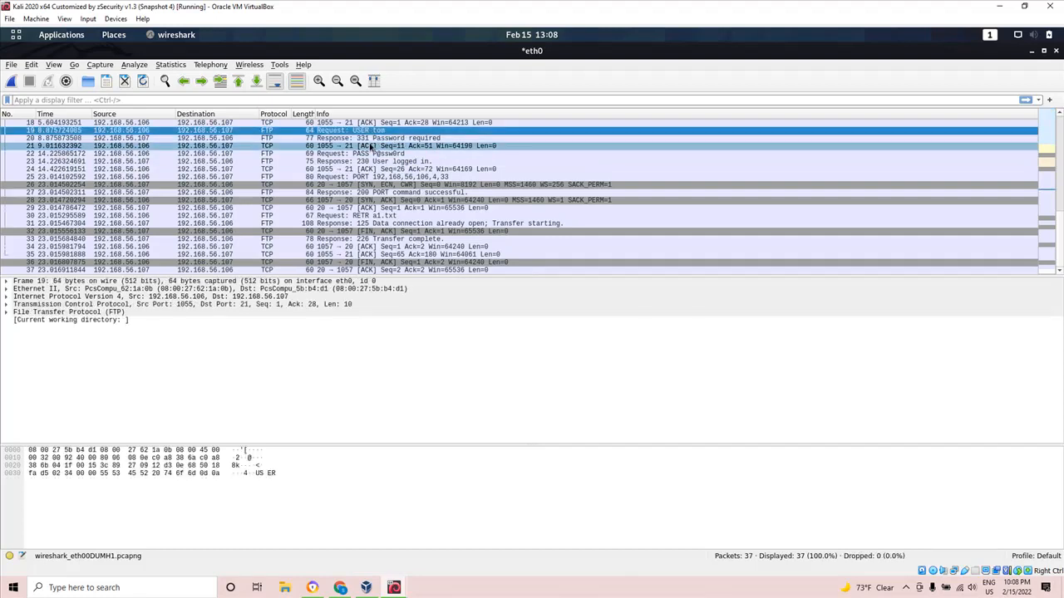
left_click(377, 155)
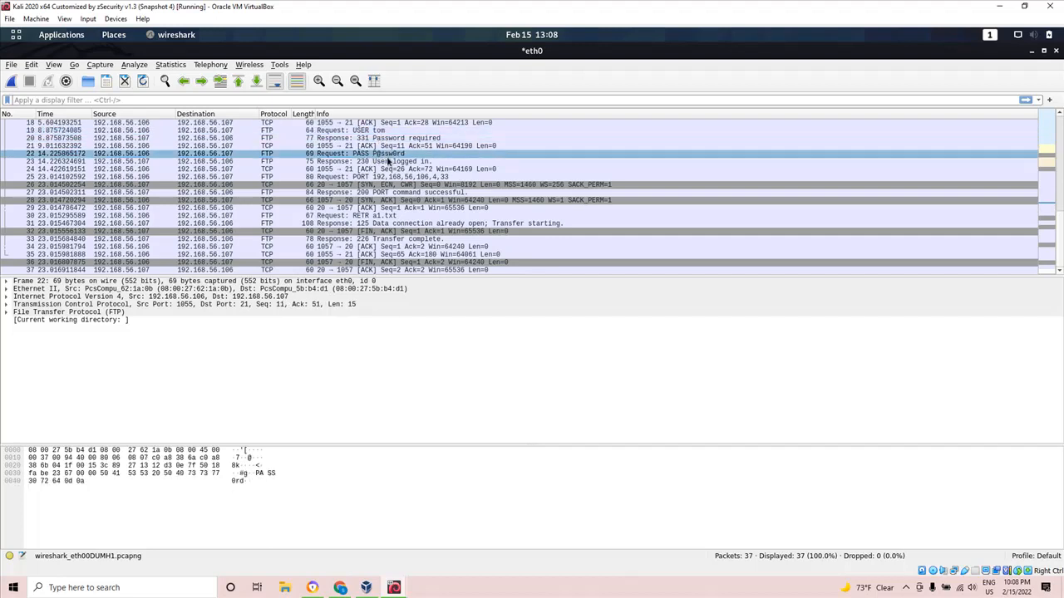
double_click(380, 157)
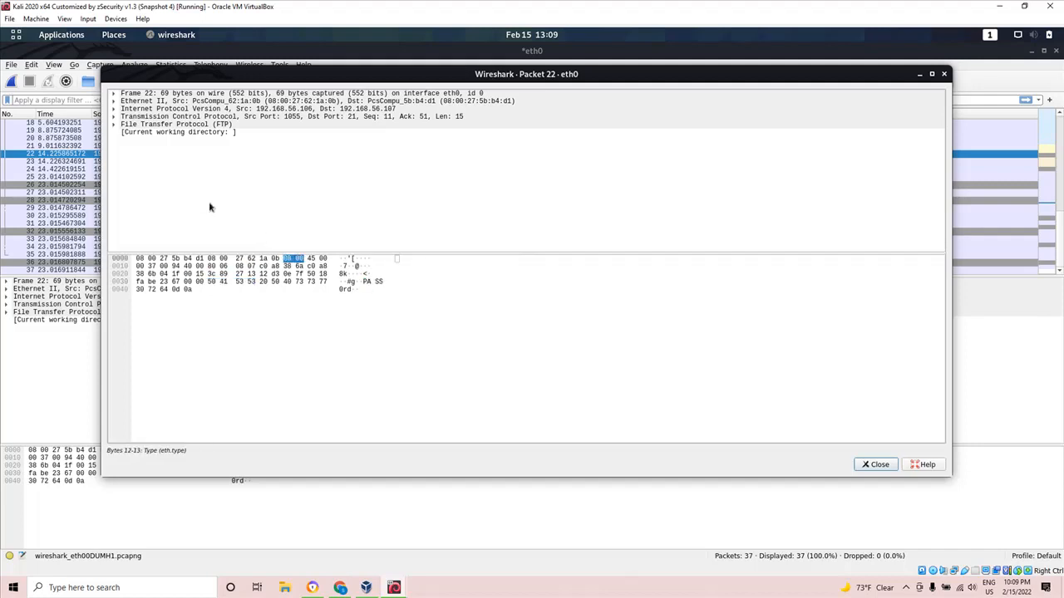
left_click(115, 125)
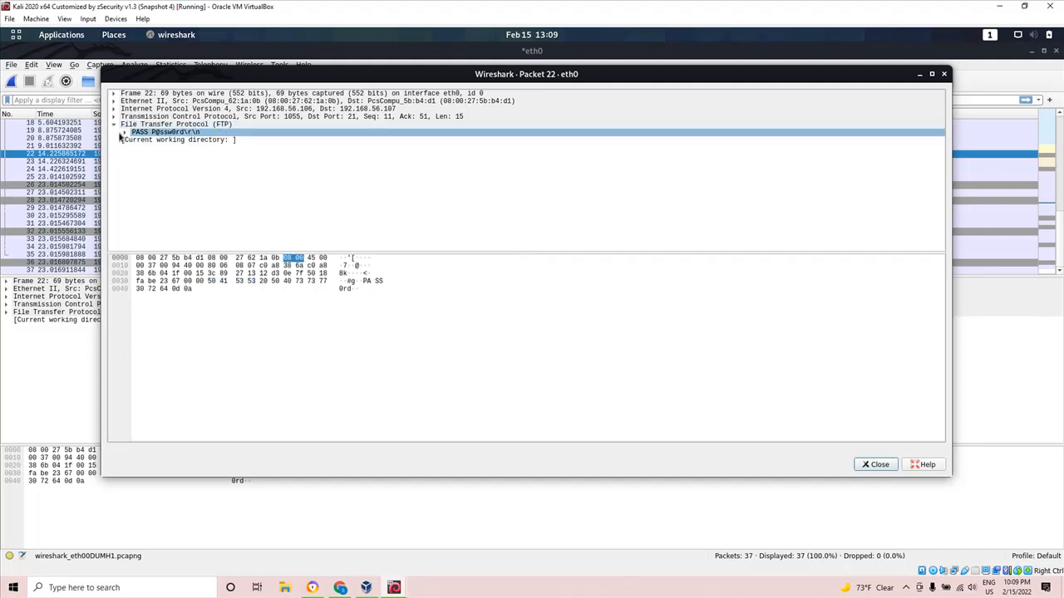
left_click(125, 133)
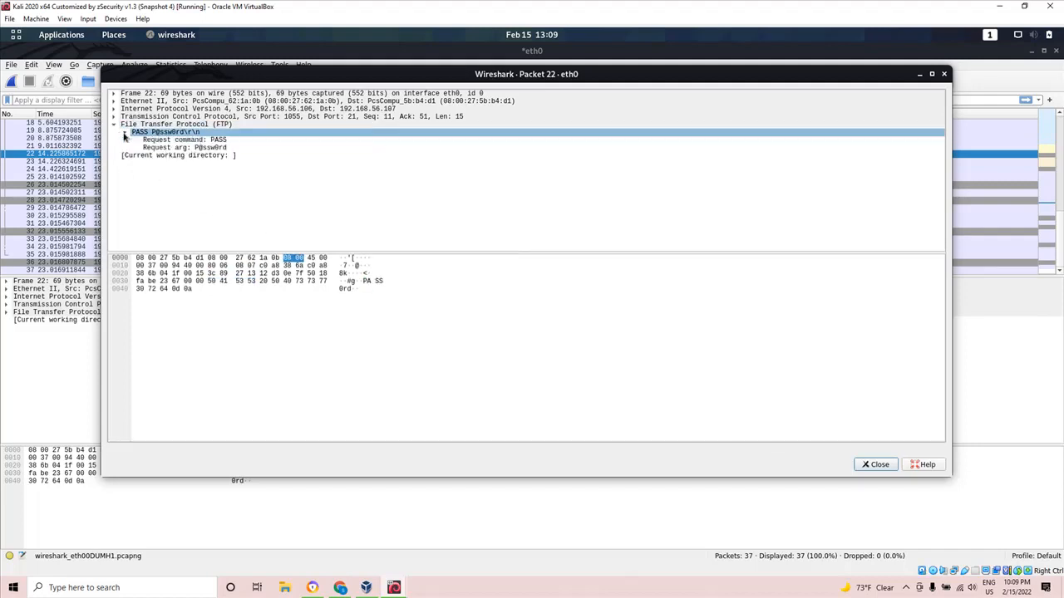
left_click(153, 134)
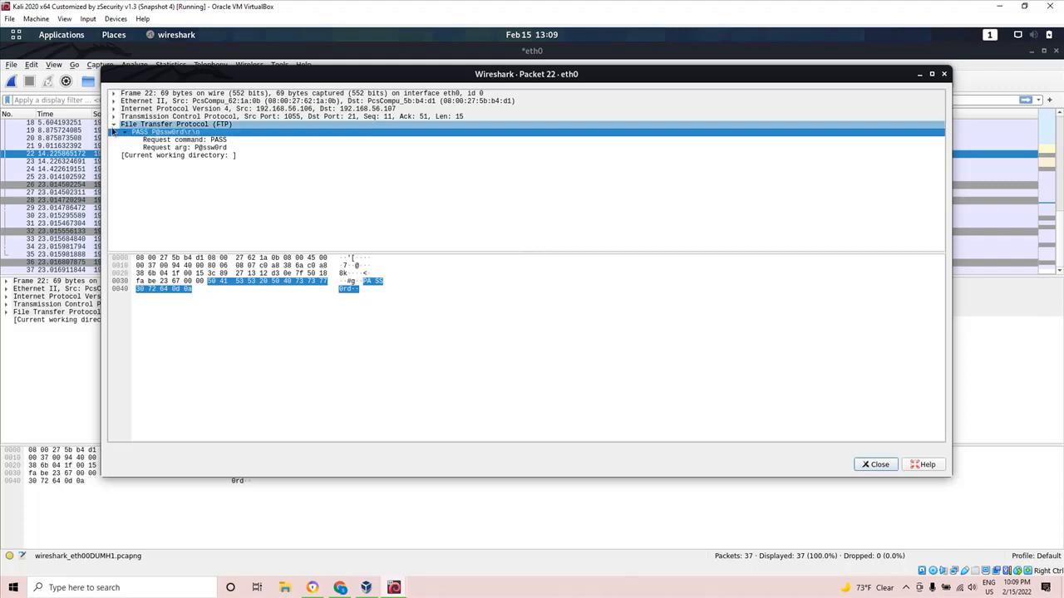
Examine packet 22's Transmission Control Protocol, Internet Protocol and Ethernet details for the source and destination ports and addresses.
left_click(115, 117)
left_click(113, 108)
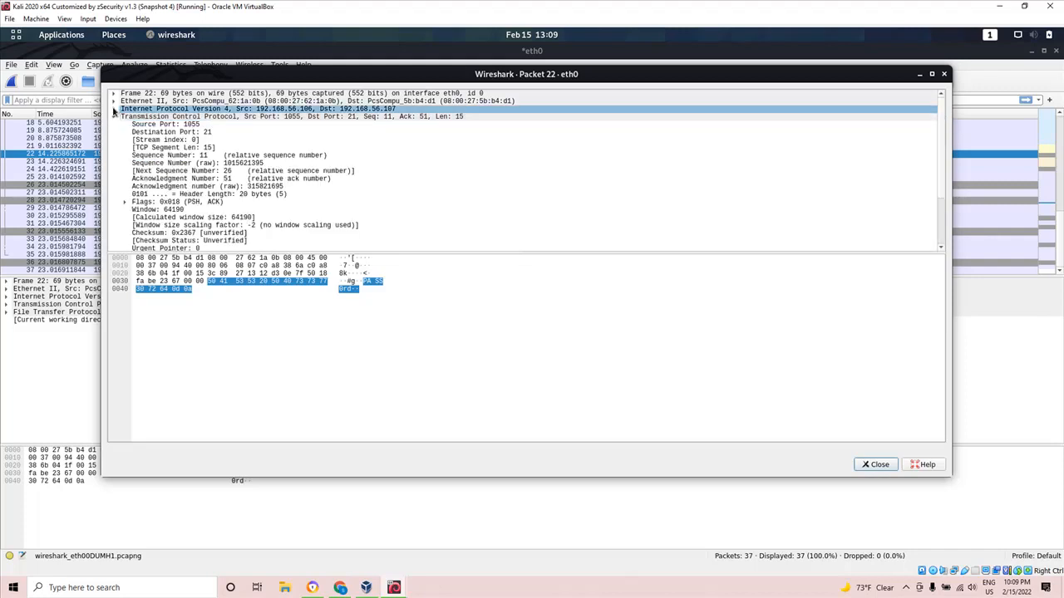
left_click(114, 102)
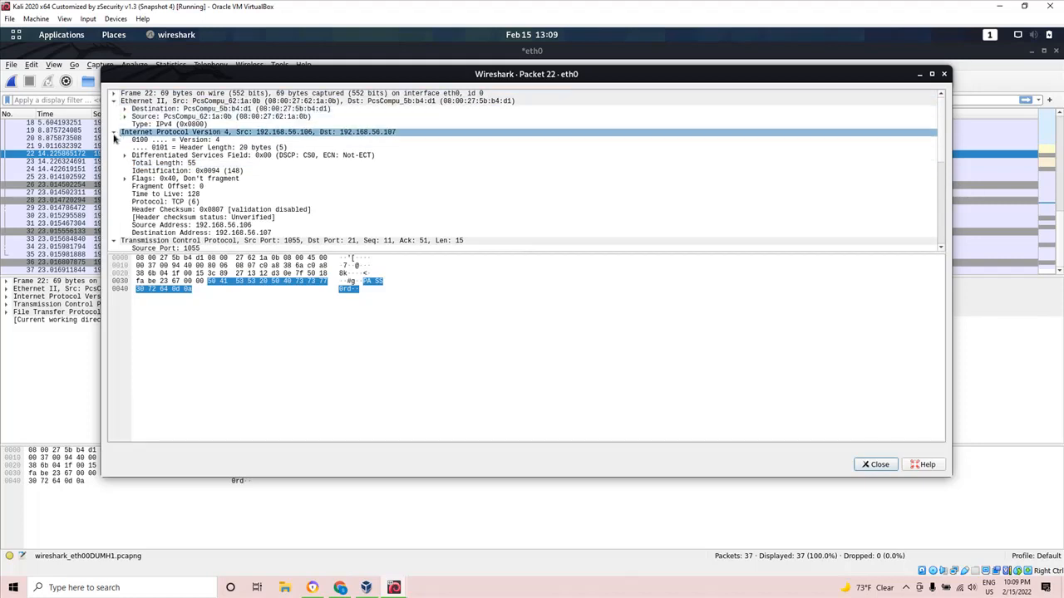
left_click(114, 134)
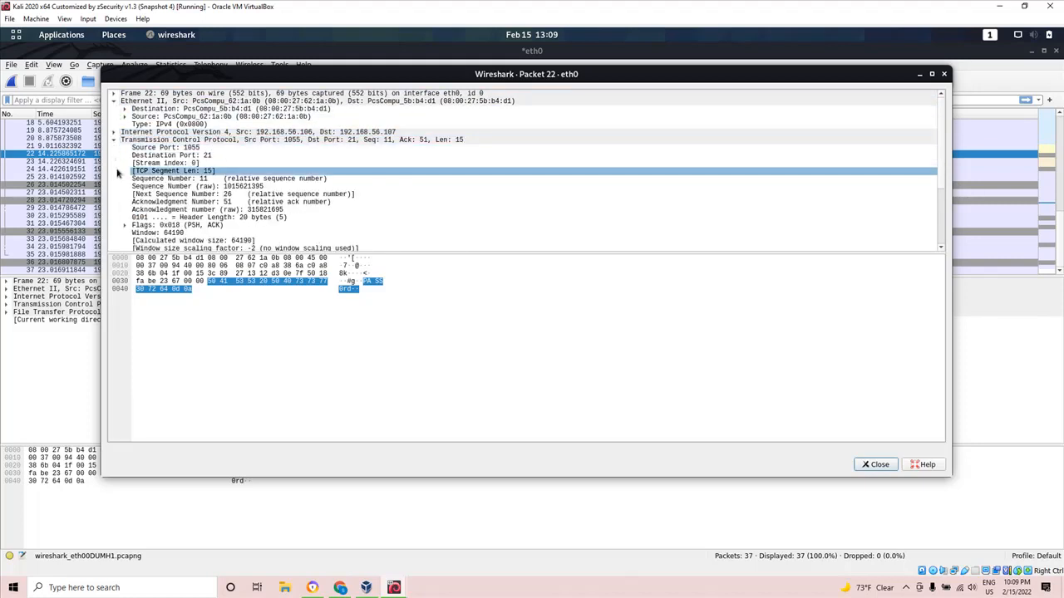
left_click(114, 134)
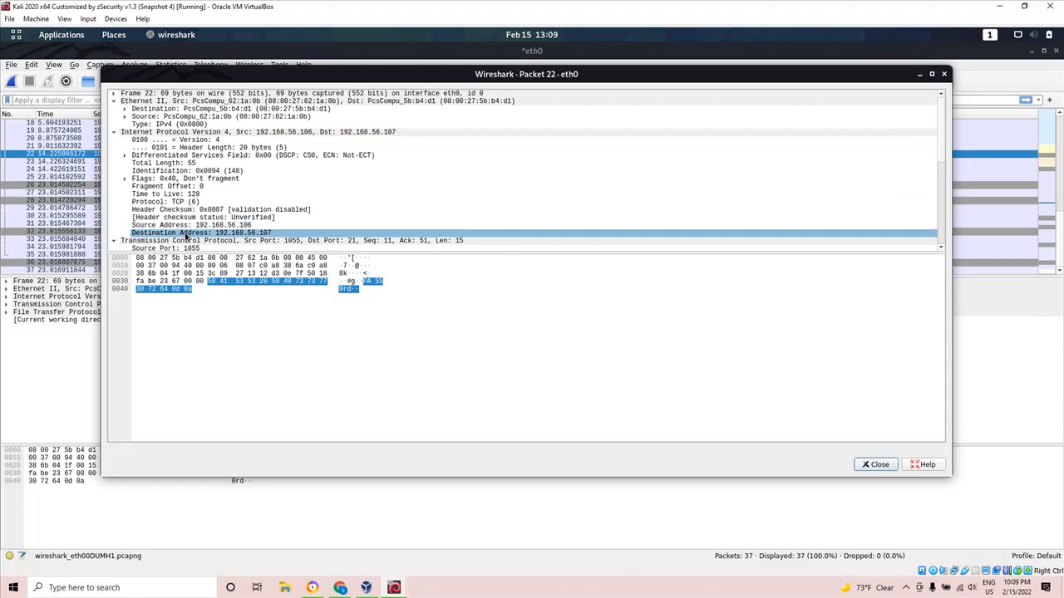
scroll(181, 224, "down", 4)
scroll(184, 204, "down", 2)
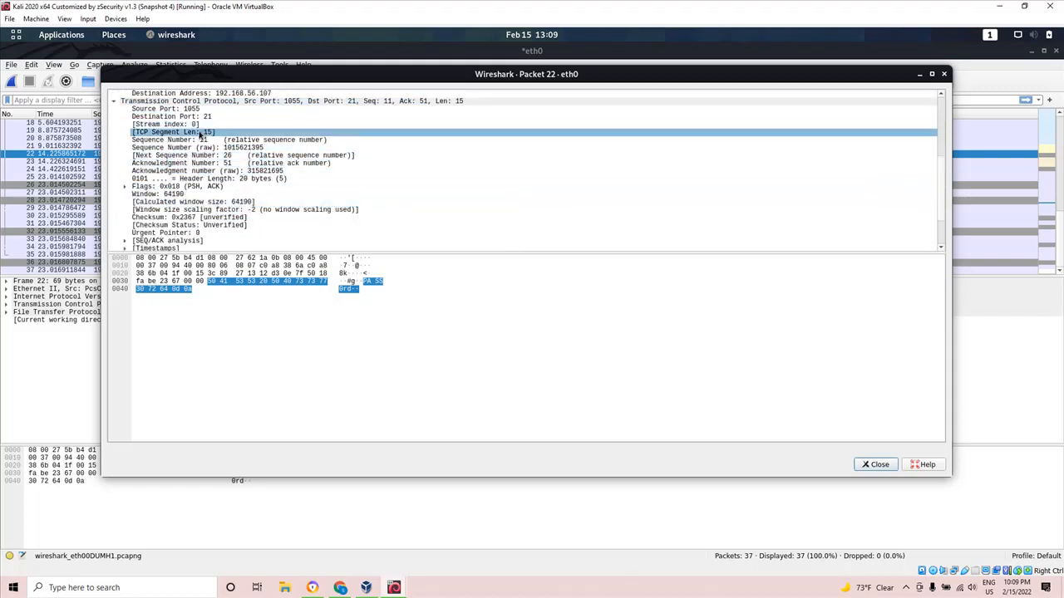
scroll(200, 133, "up", 6)
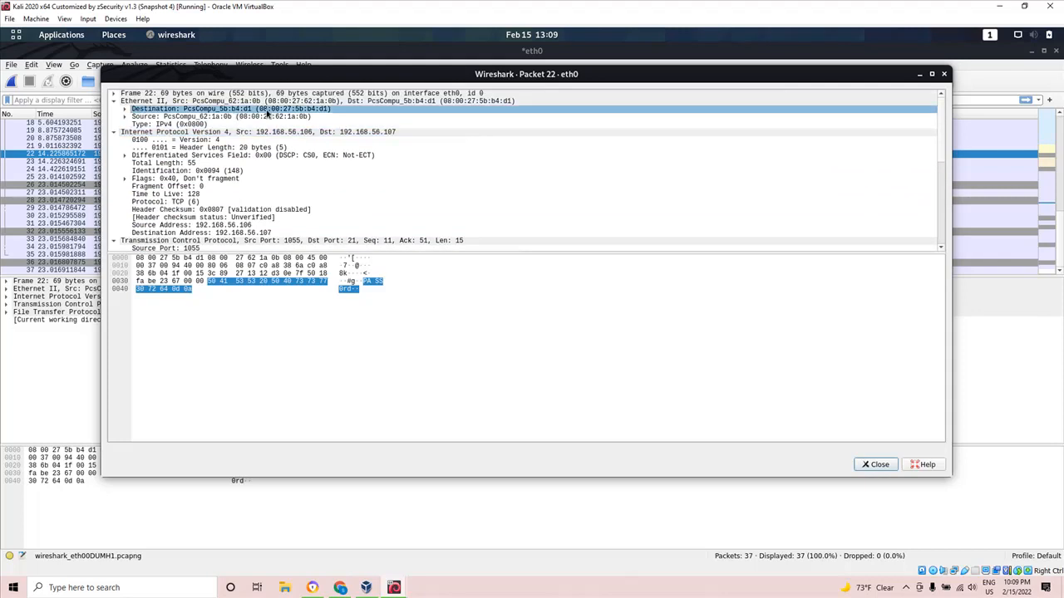
Check the request argument of the FTP PASS command in packet 22's details, and close the separate packet window.
scroll(241, 137, "down", 10)
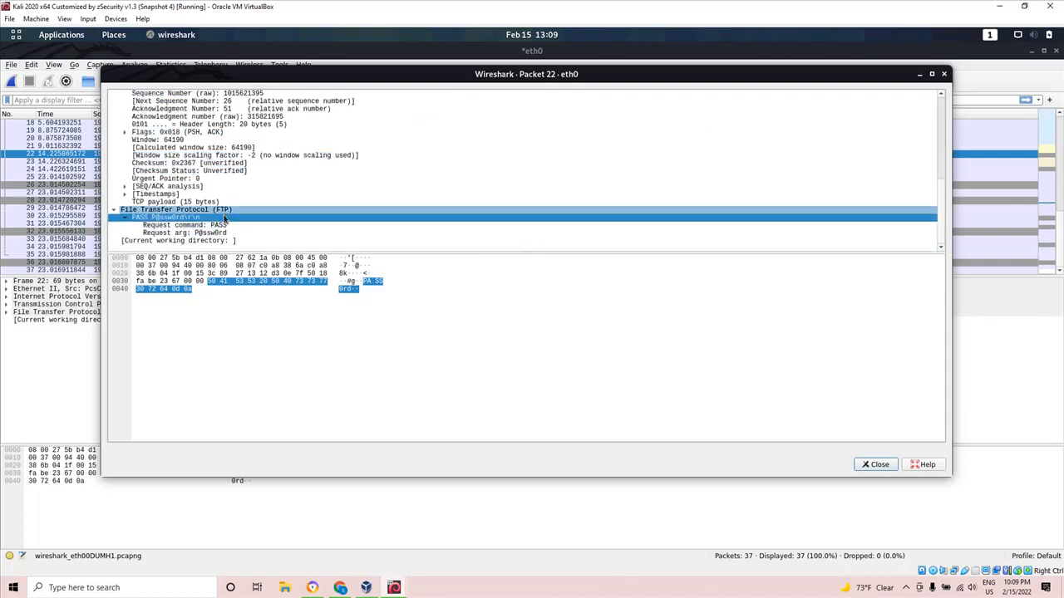
left_click(212, 234)
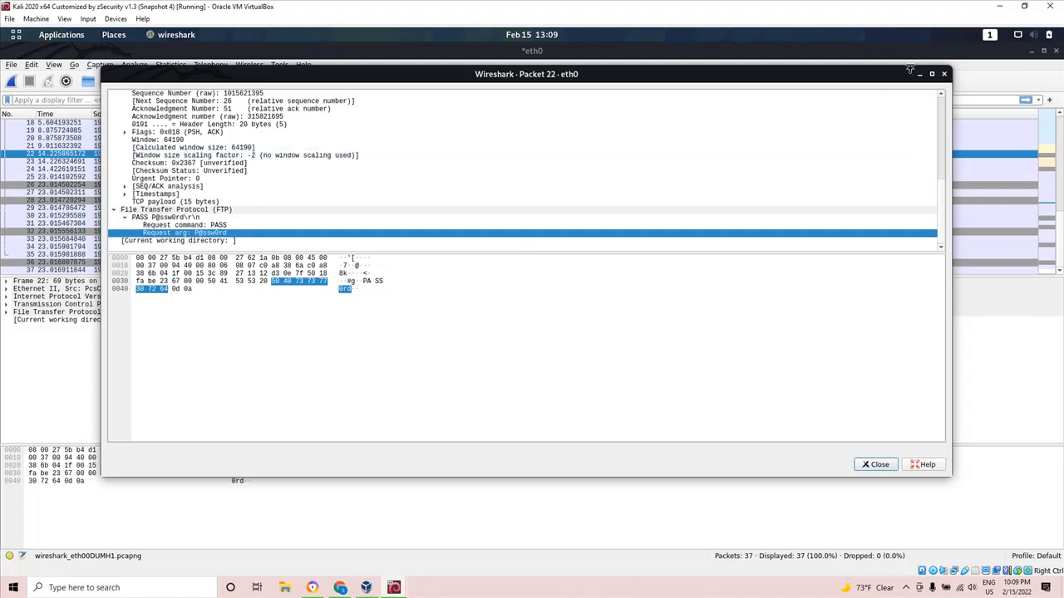
left_click(942, 74)
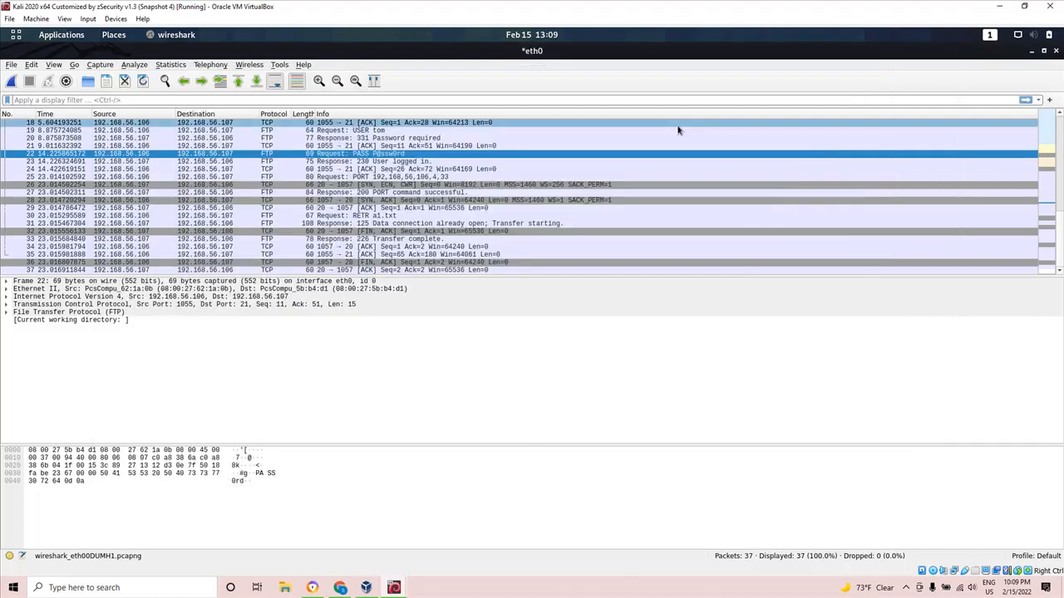
Apply the display filter ftp to the eth0 capture so that only FTP packets are listed.
left_click(38, 100)
type("ft")
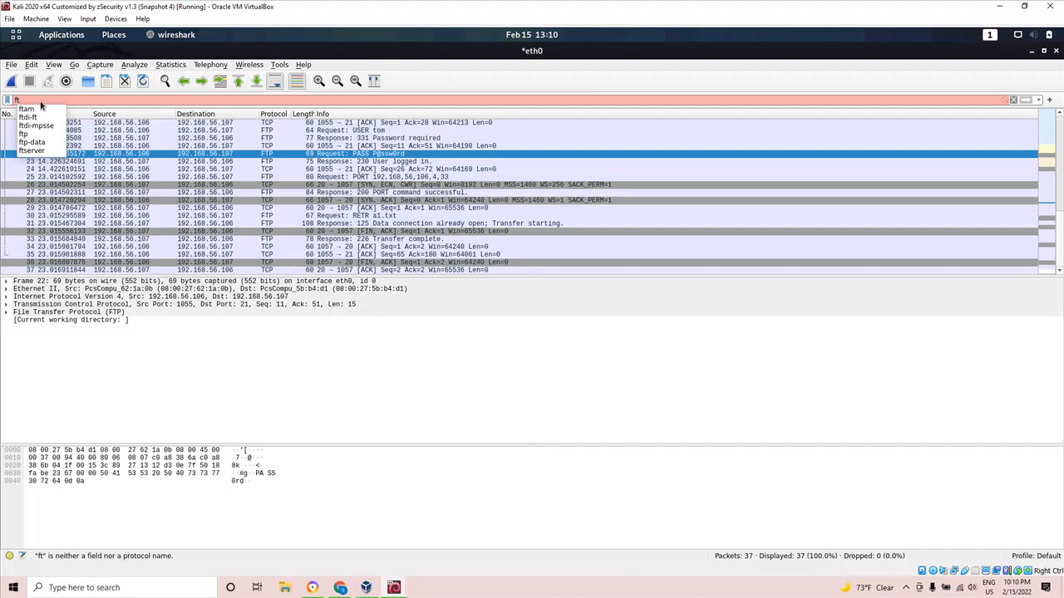
left_click(31, 134)
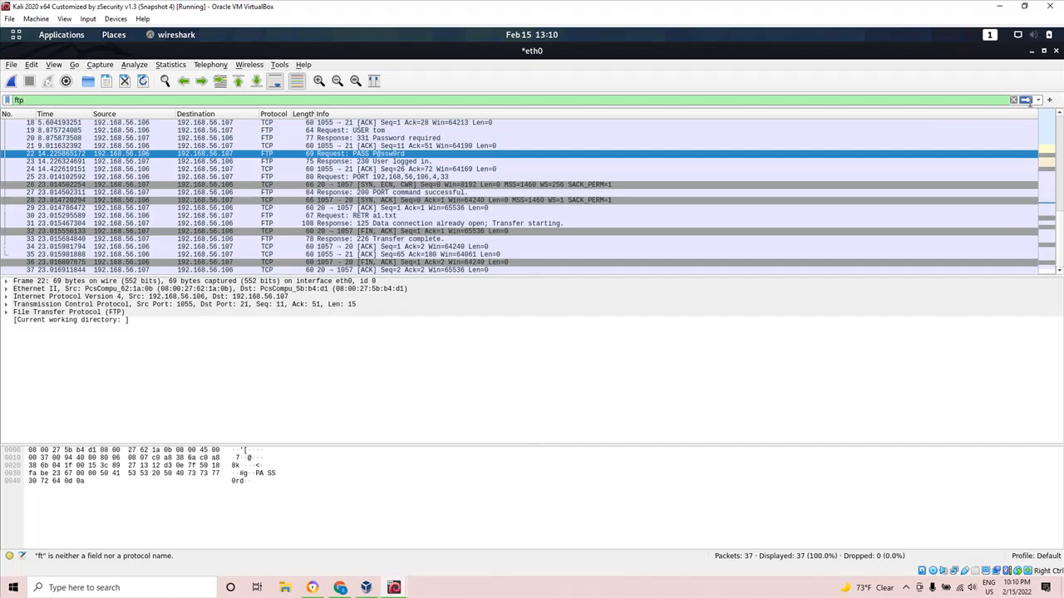
left_click(1027, 99)
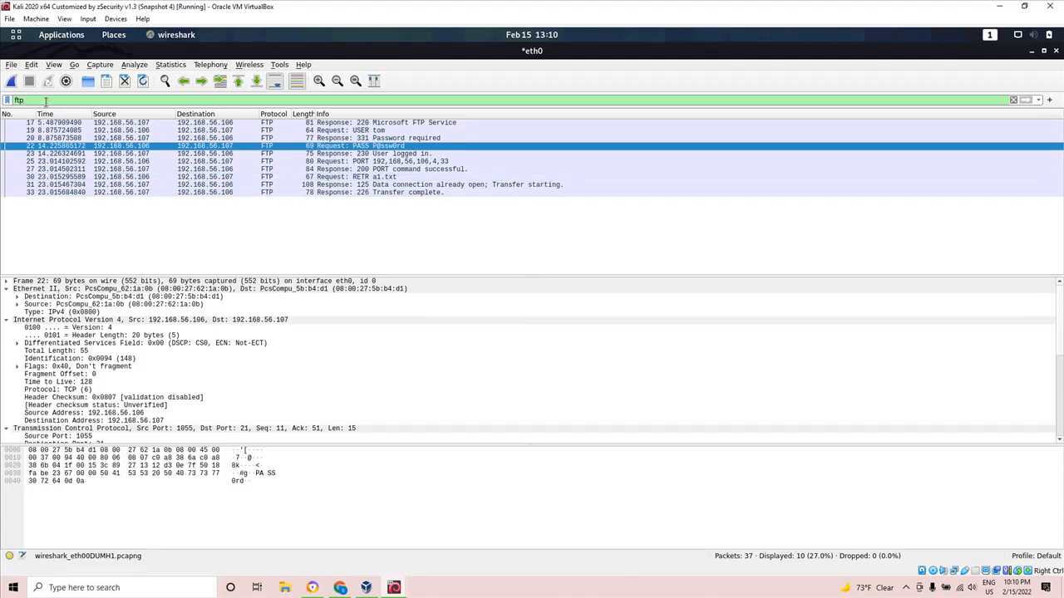
left_click(906, 588)
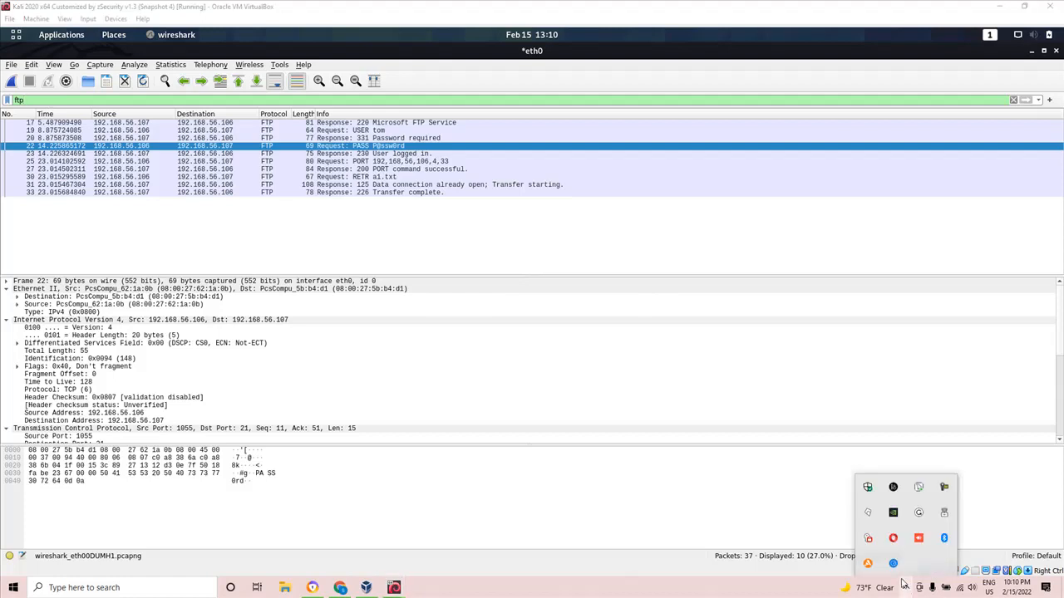
left_click(945, 489)
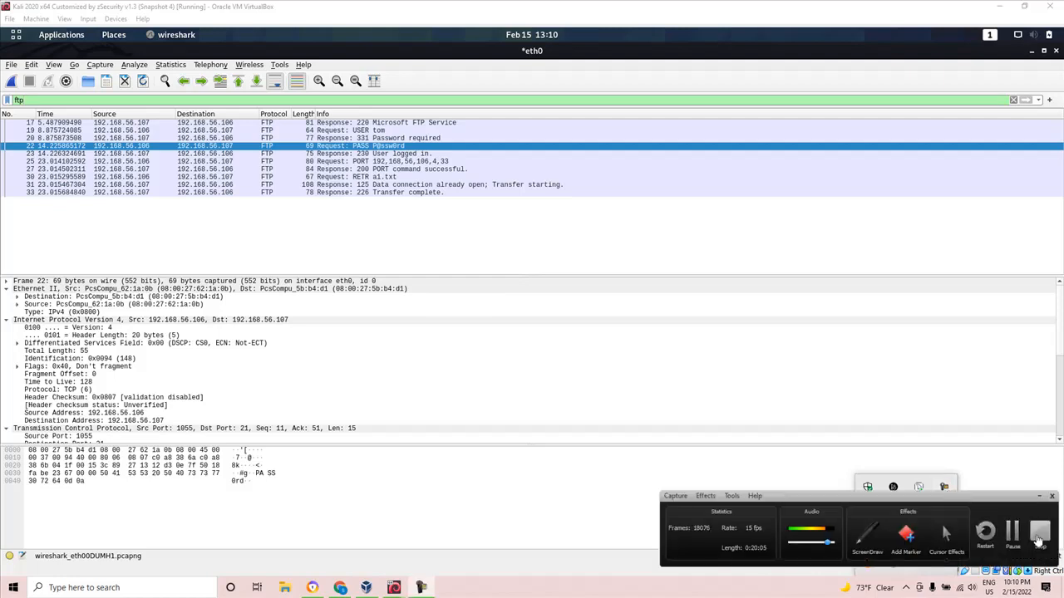